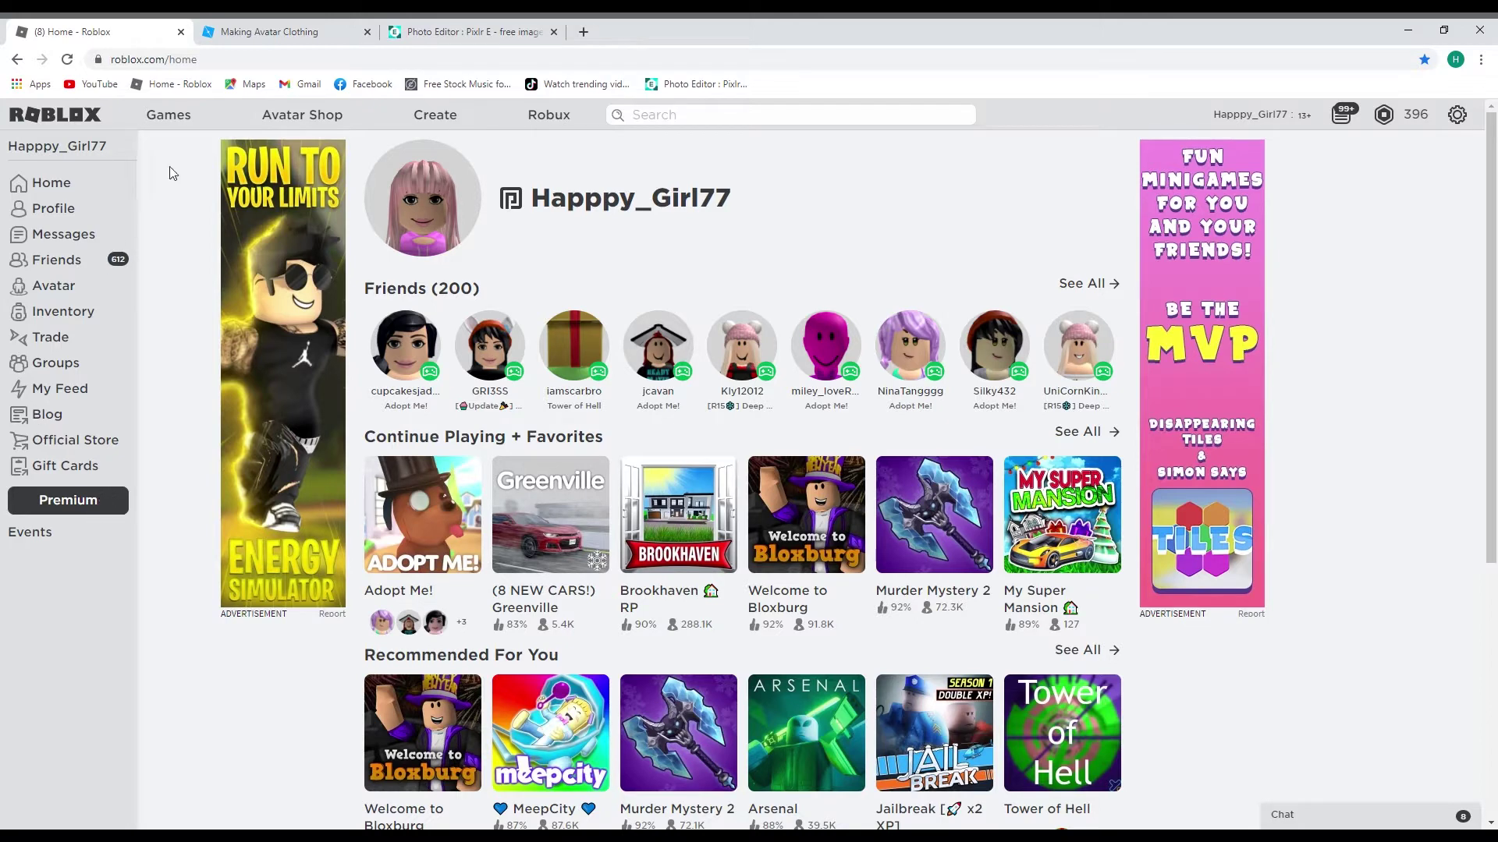
- Open the shirt creation page for the group's creations
left_click(433, 123)
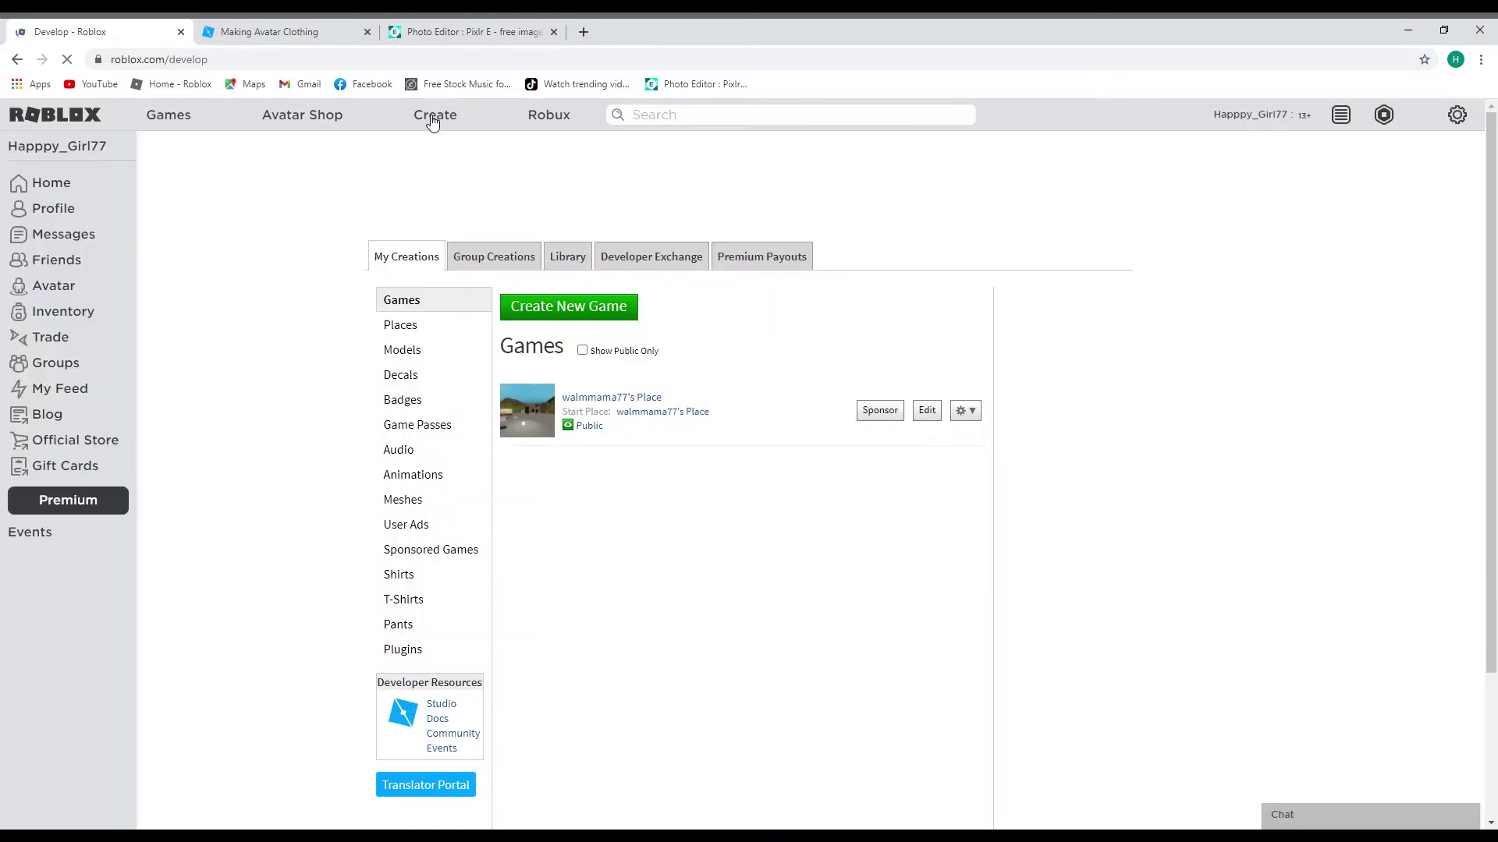
left_click(503, 263)
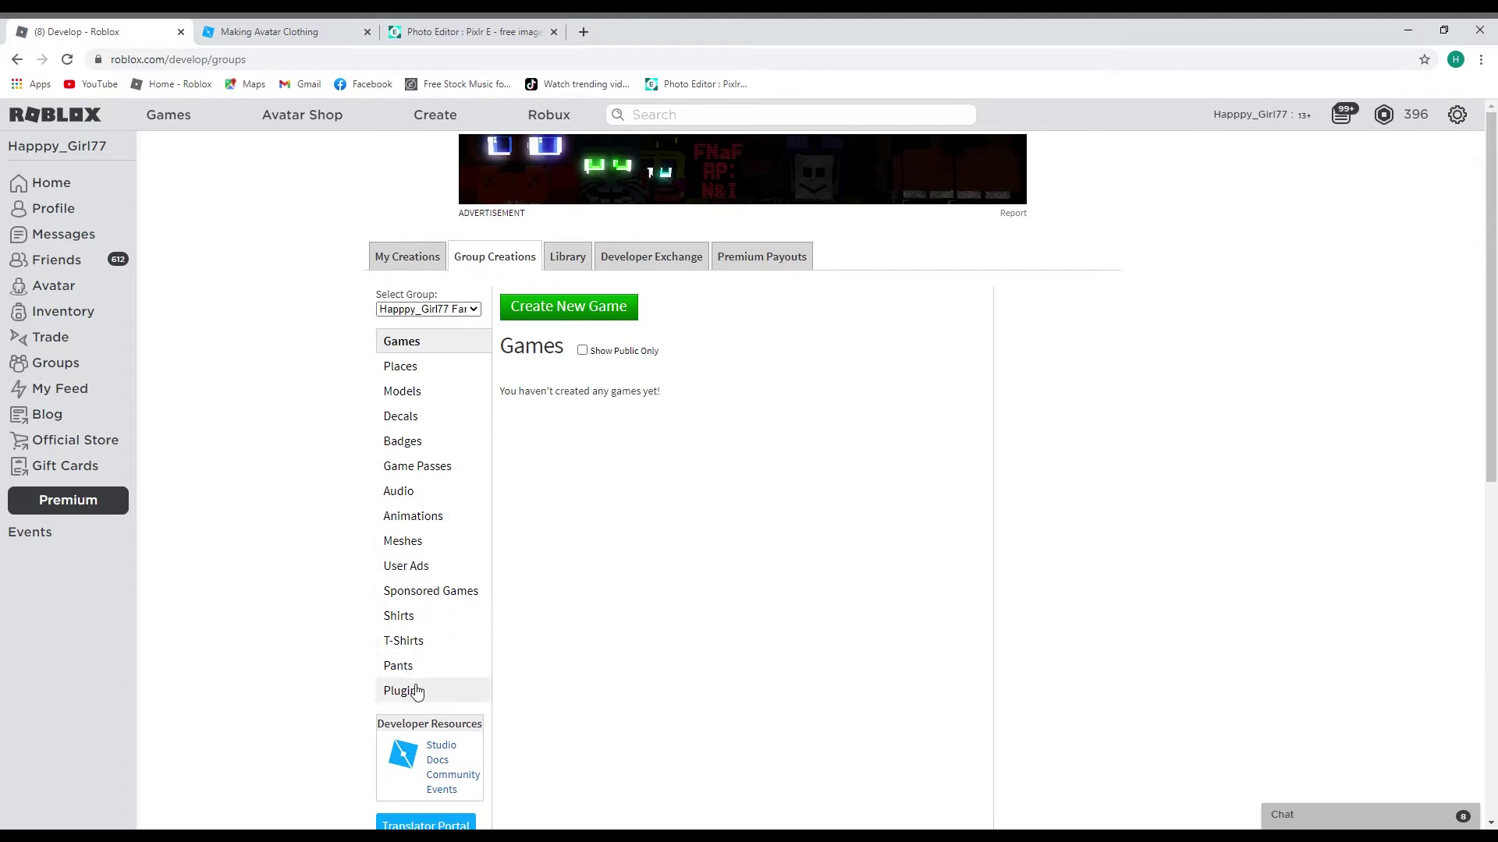
left_click(419, 621)
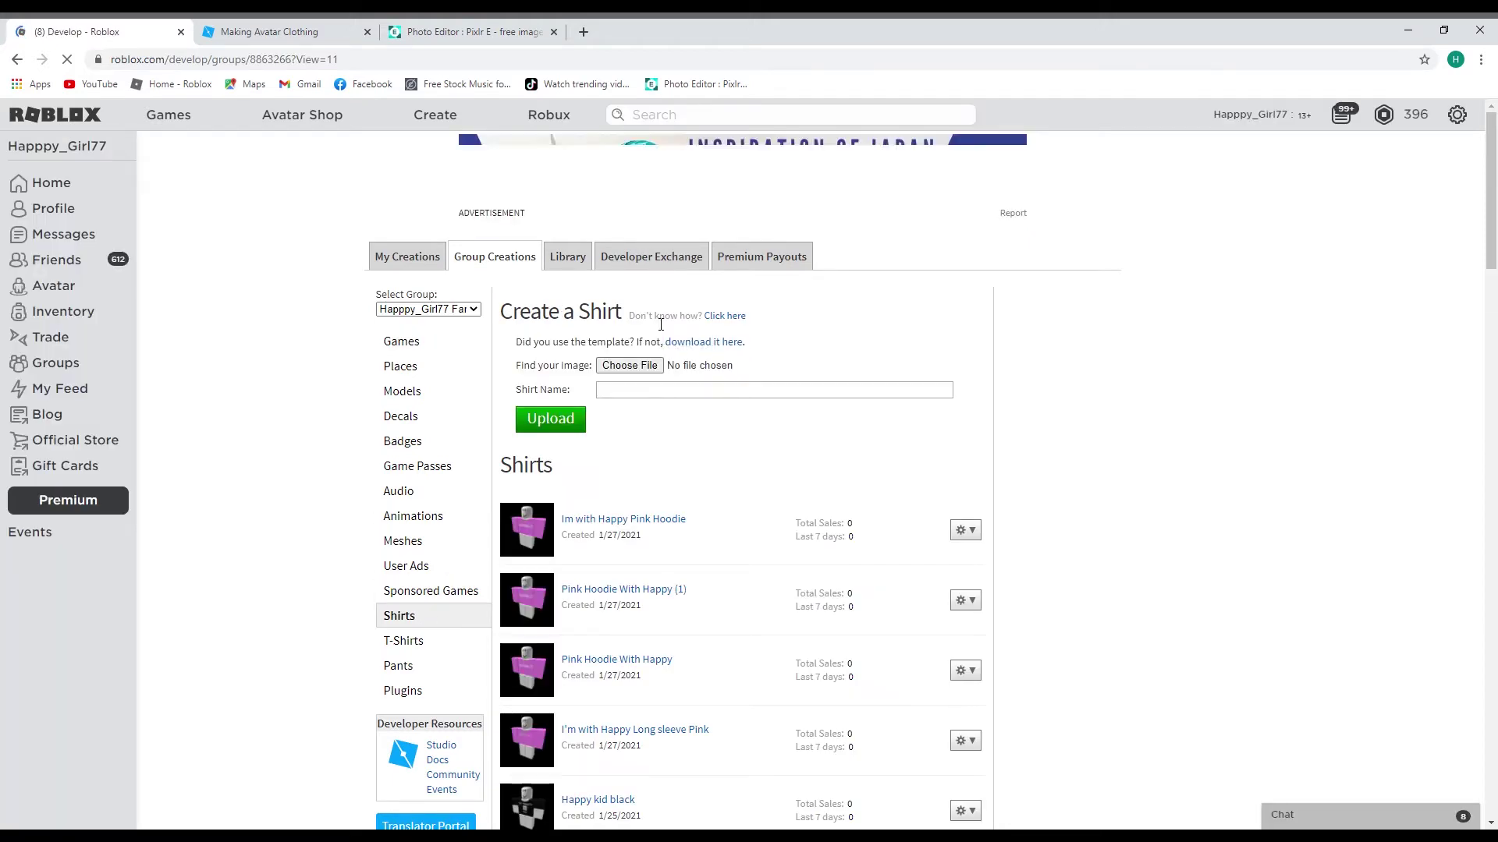
- Examine the shirt and pants templates in the linked avatar clothing guide, and return to the group's shirt creation page
left_click(733, 320)
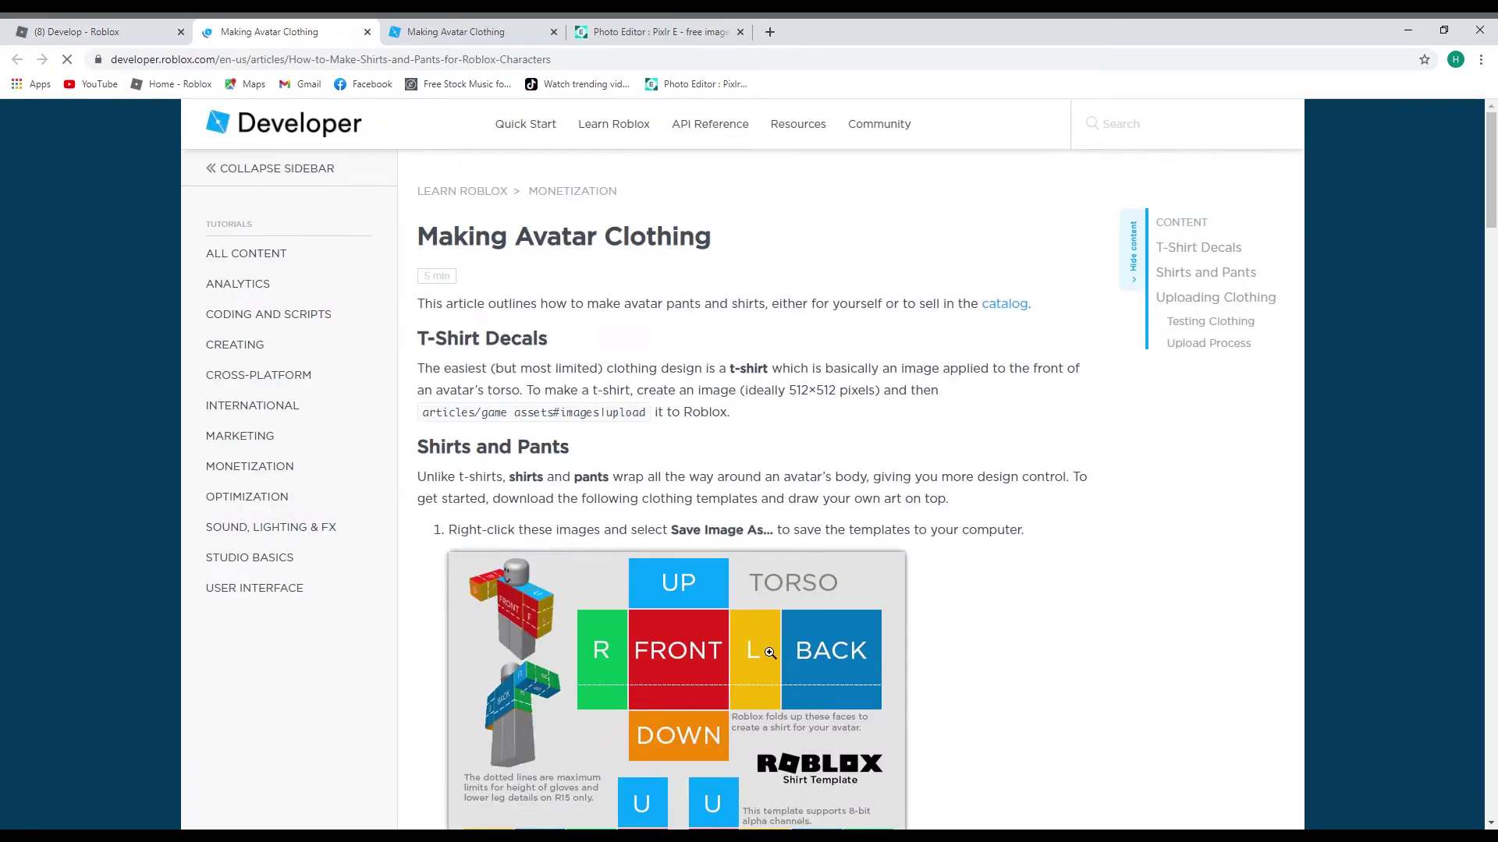
scroll(742, 311, "down", 4)
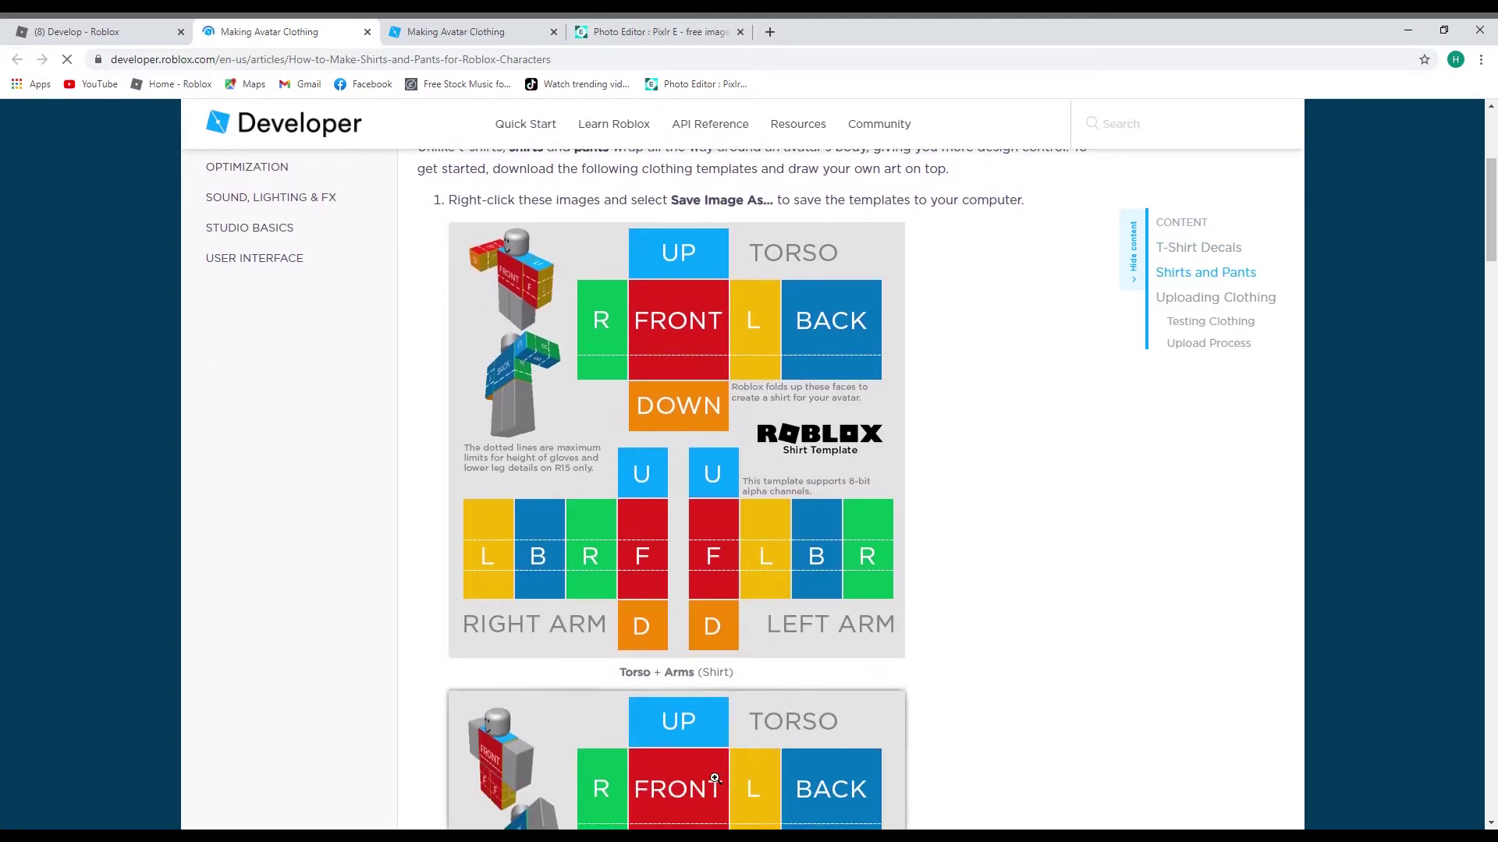
scroll(716, 662, "down", 5)
scroll(716, 661, "up", 5)
scroll(716, 661, "up", 2)
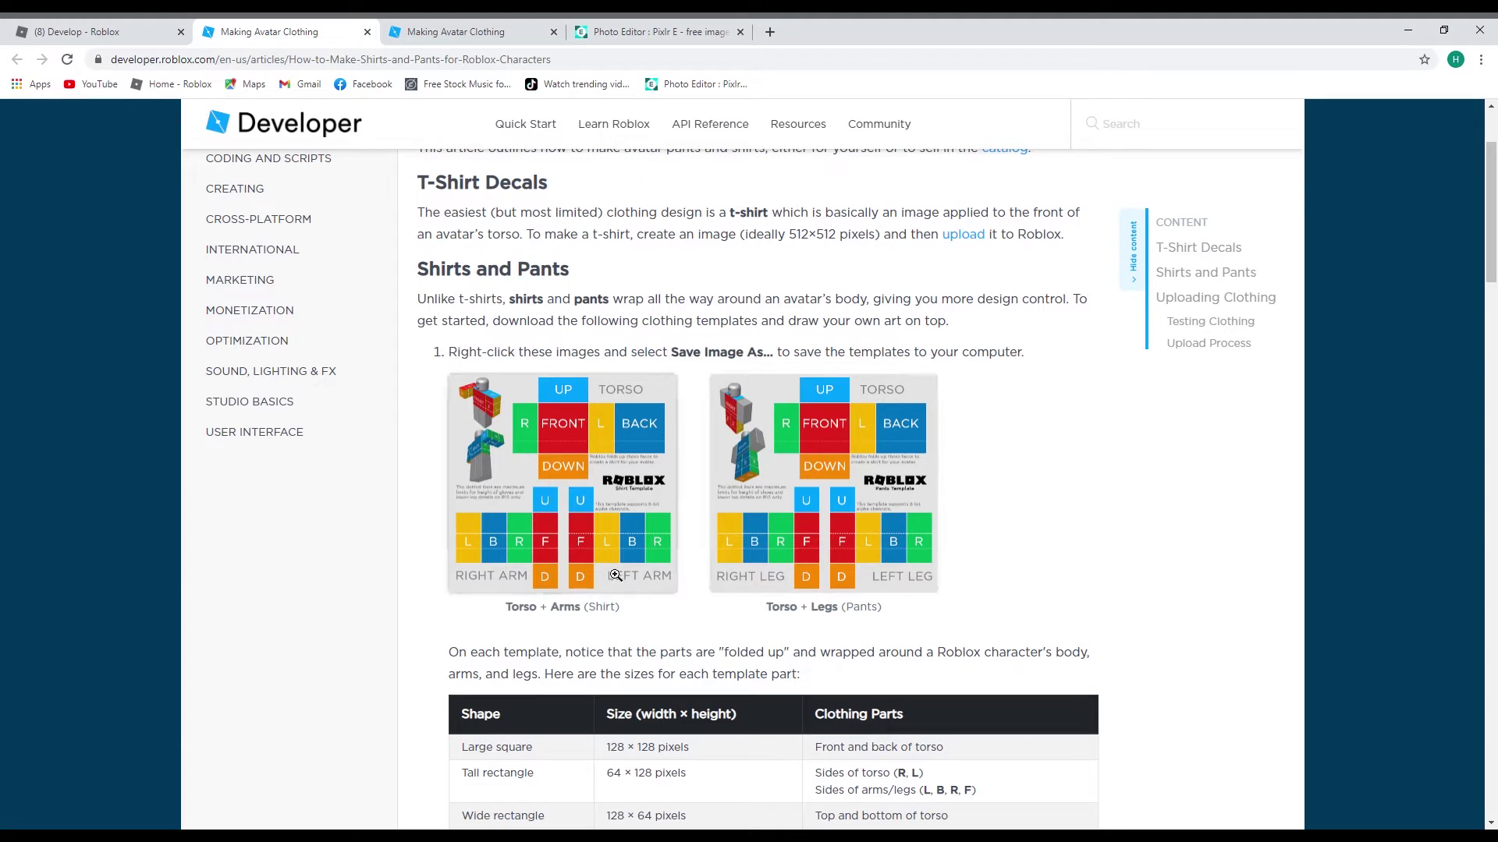
scroll(686, 552, "up", 2)
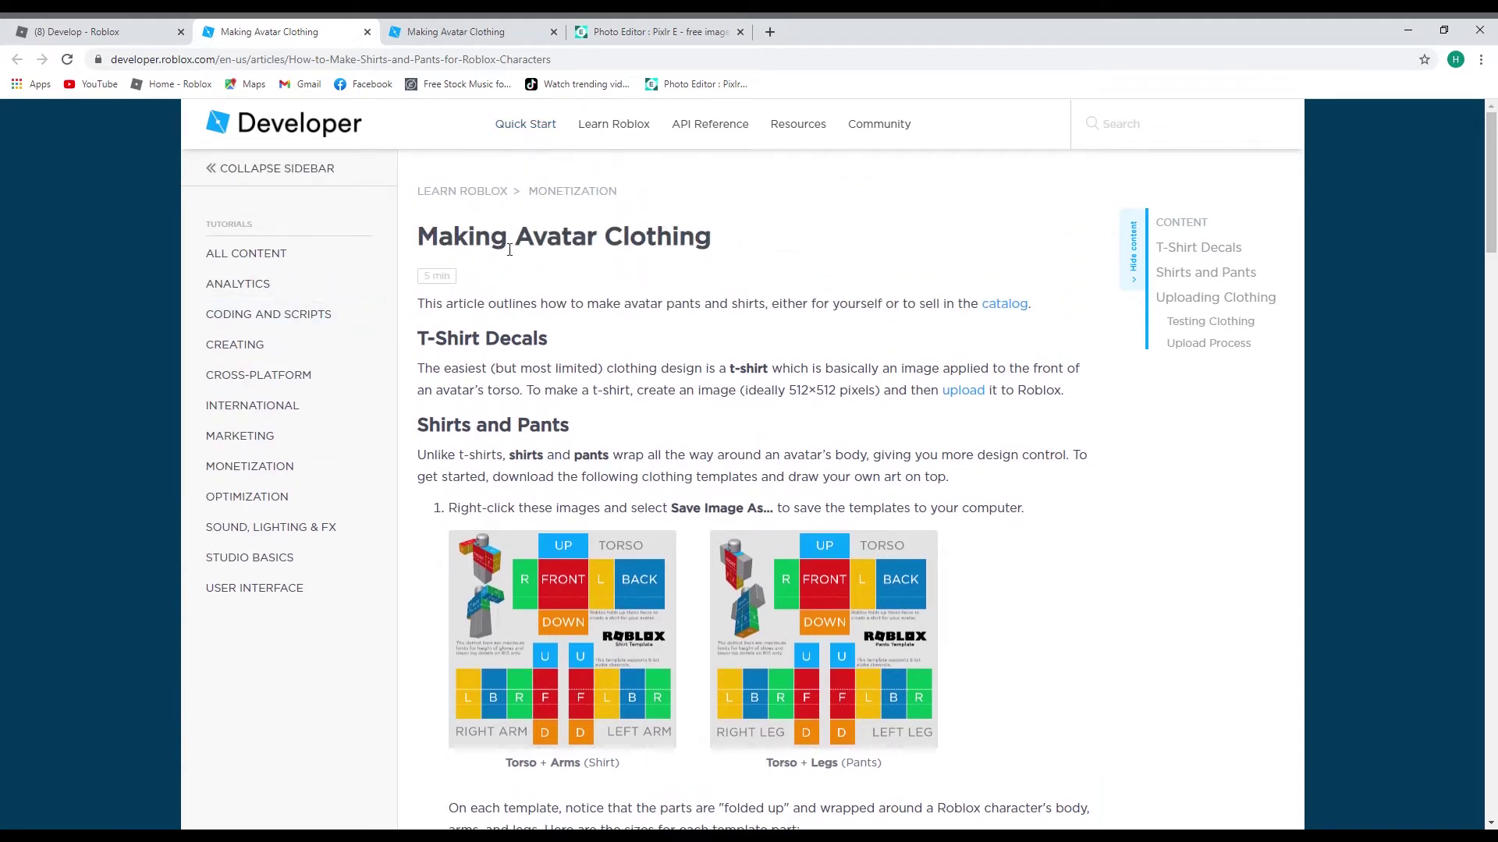
left_click(119, 39)
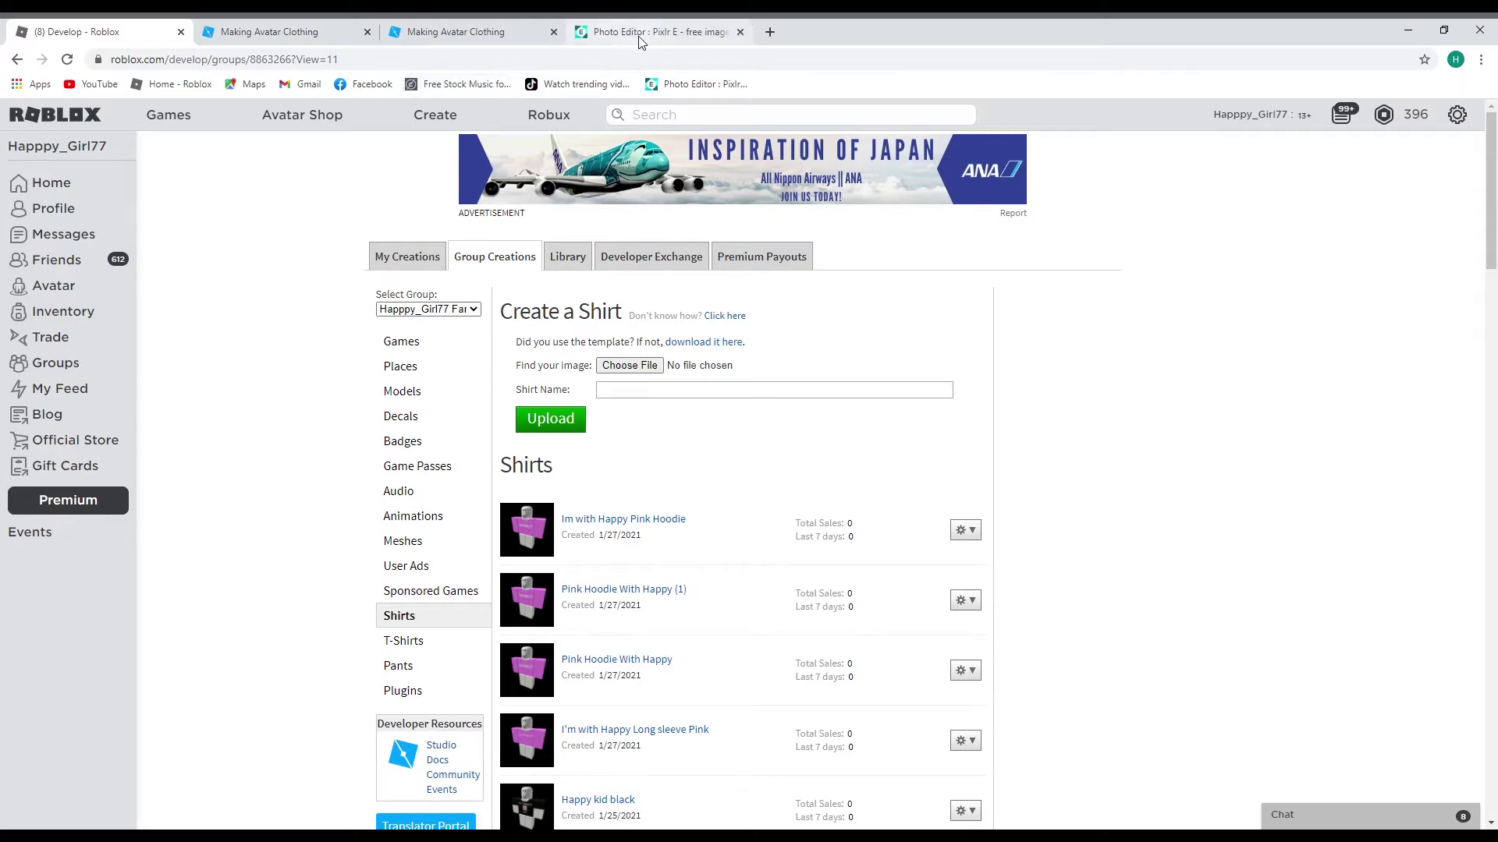
left_click(769, 31)
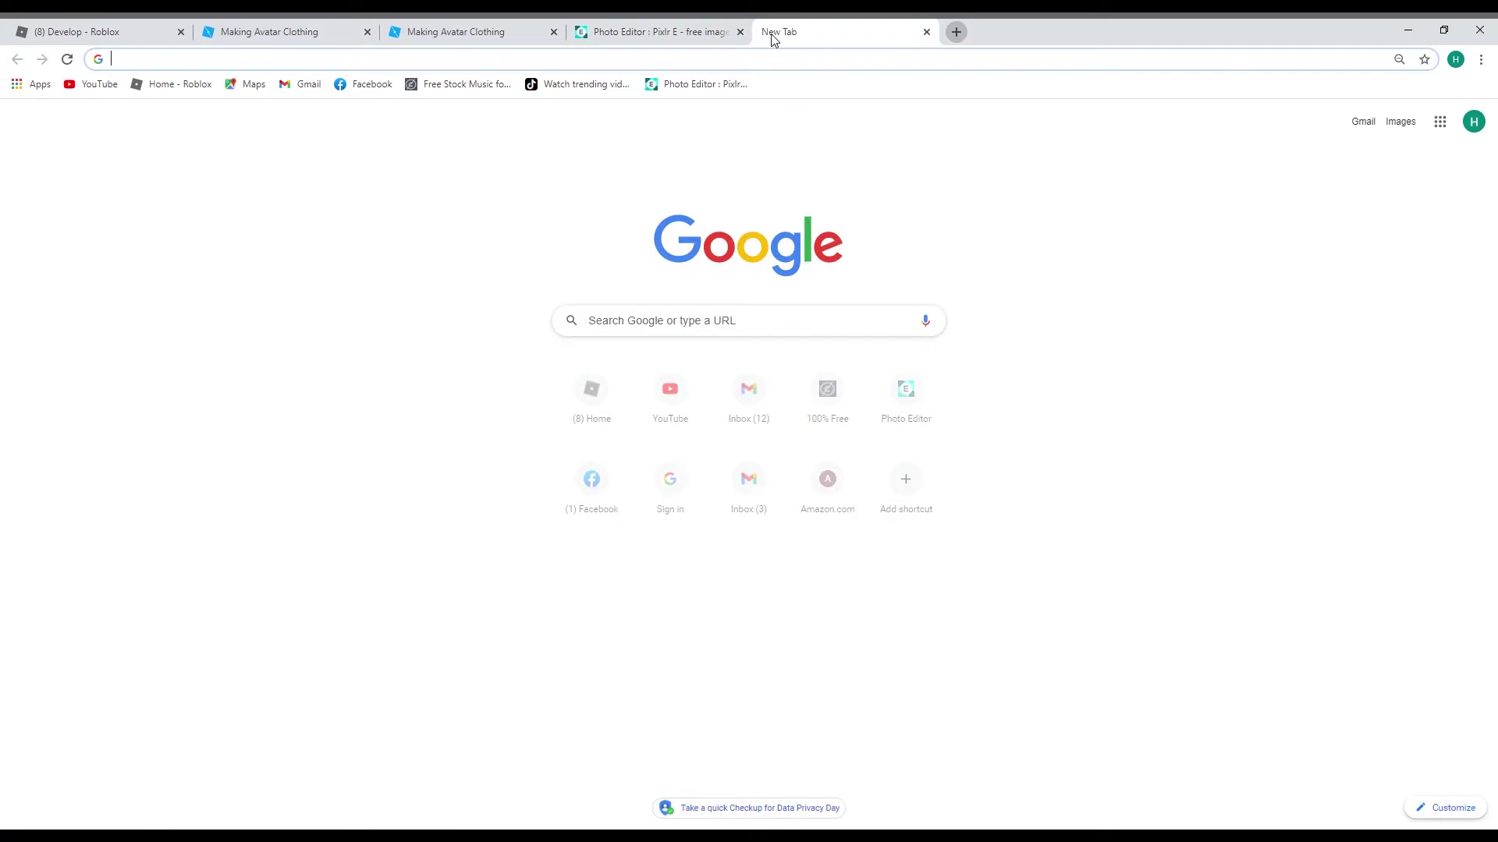
left_click(697, 88)
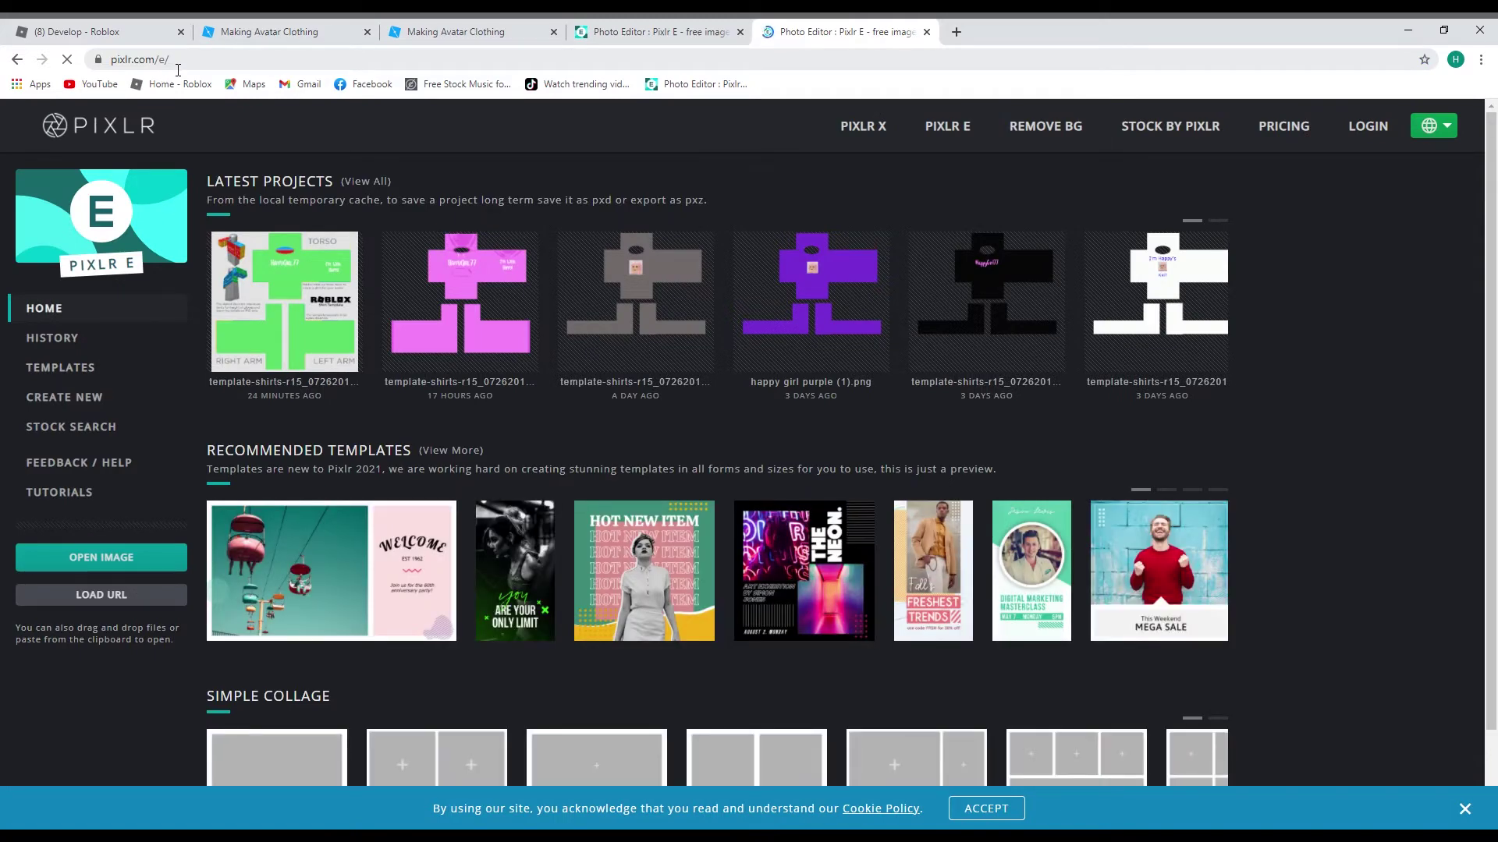
left_click(94, 569)
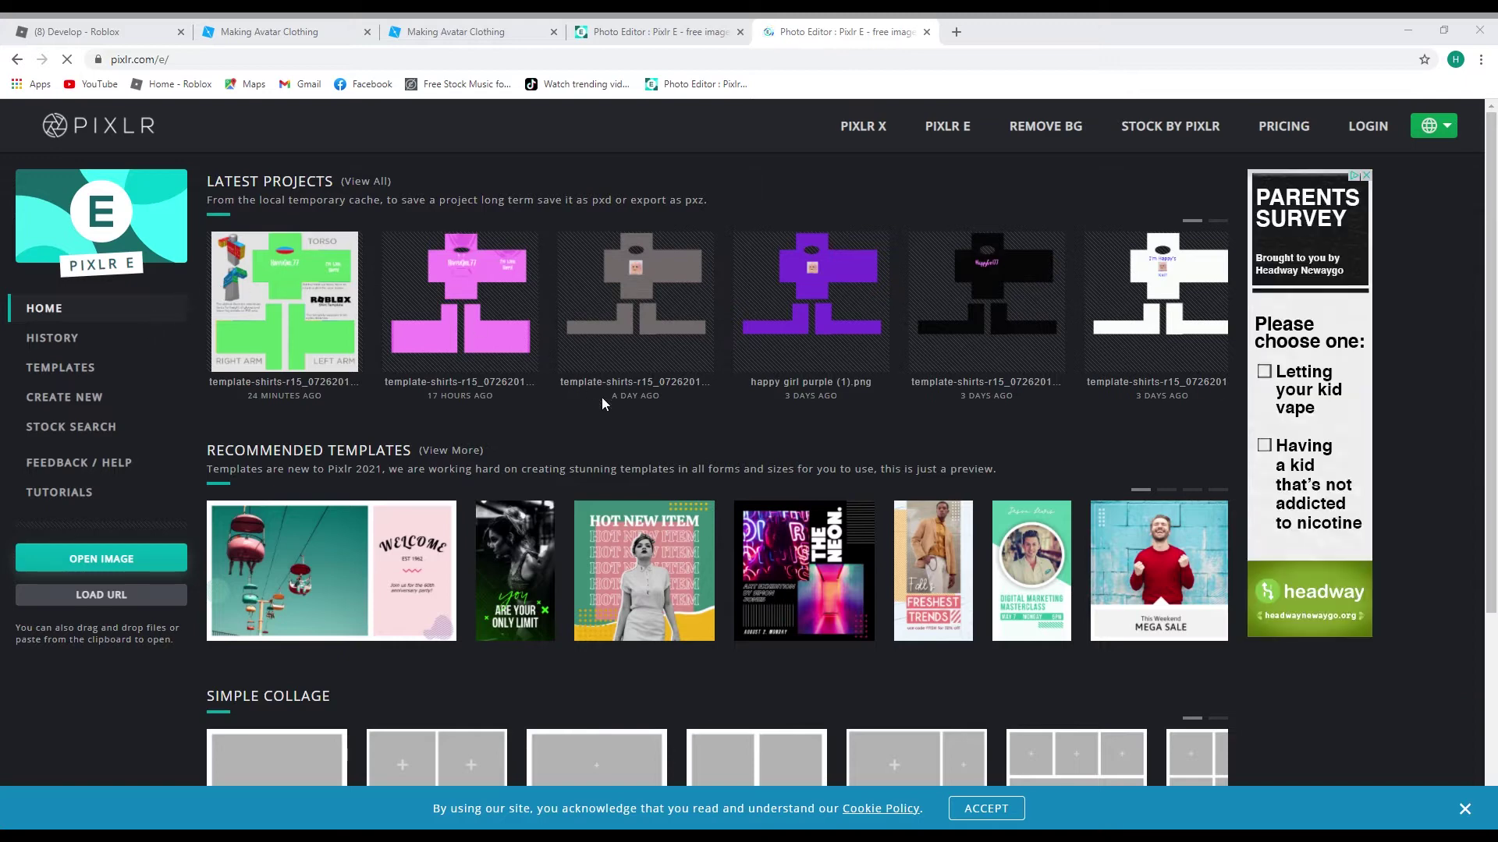
left_click(613, 415)
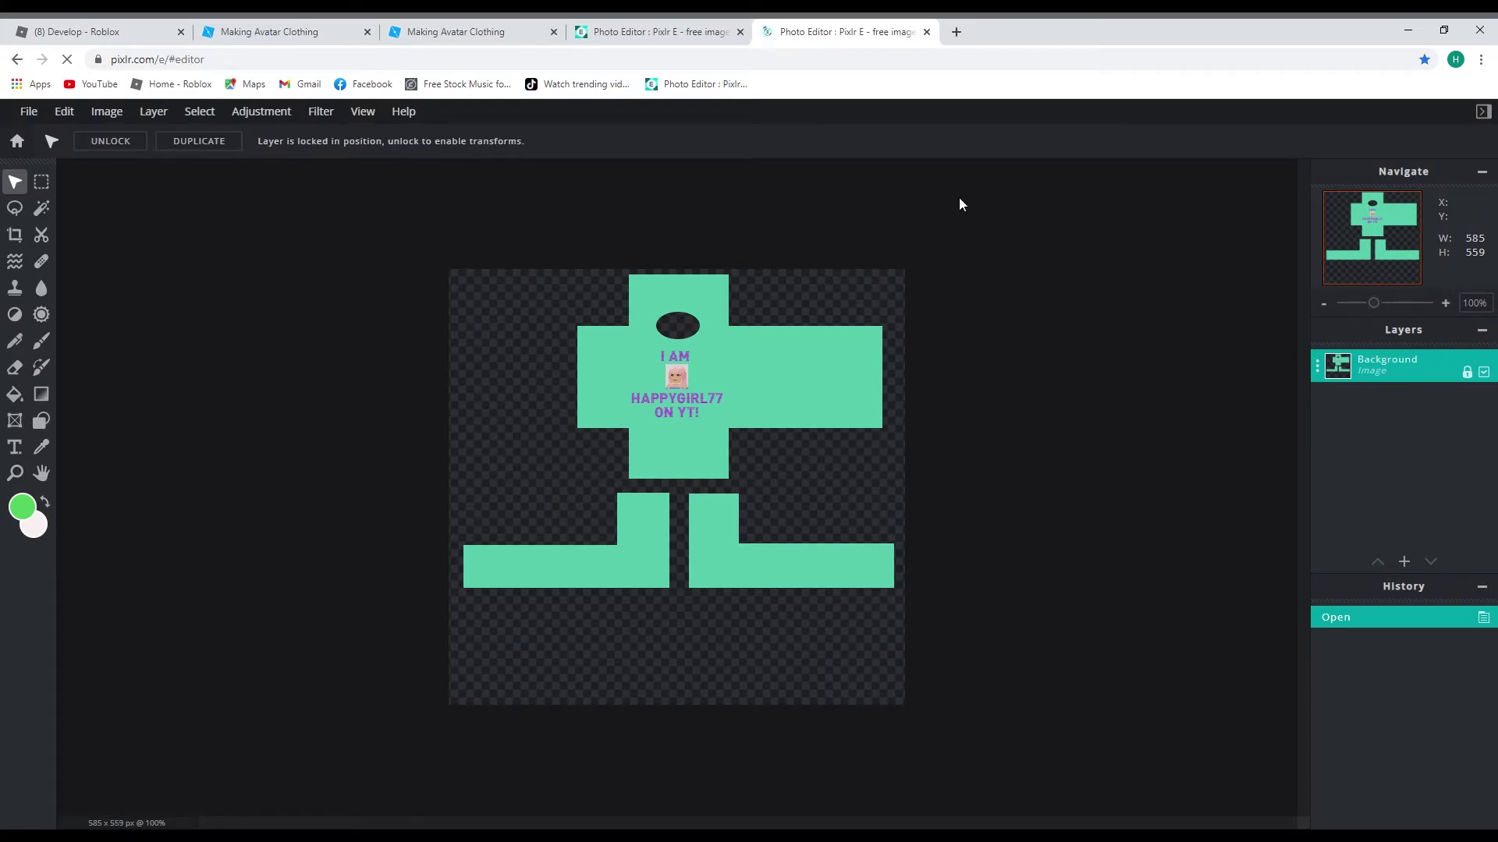
left_click(927, 32)
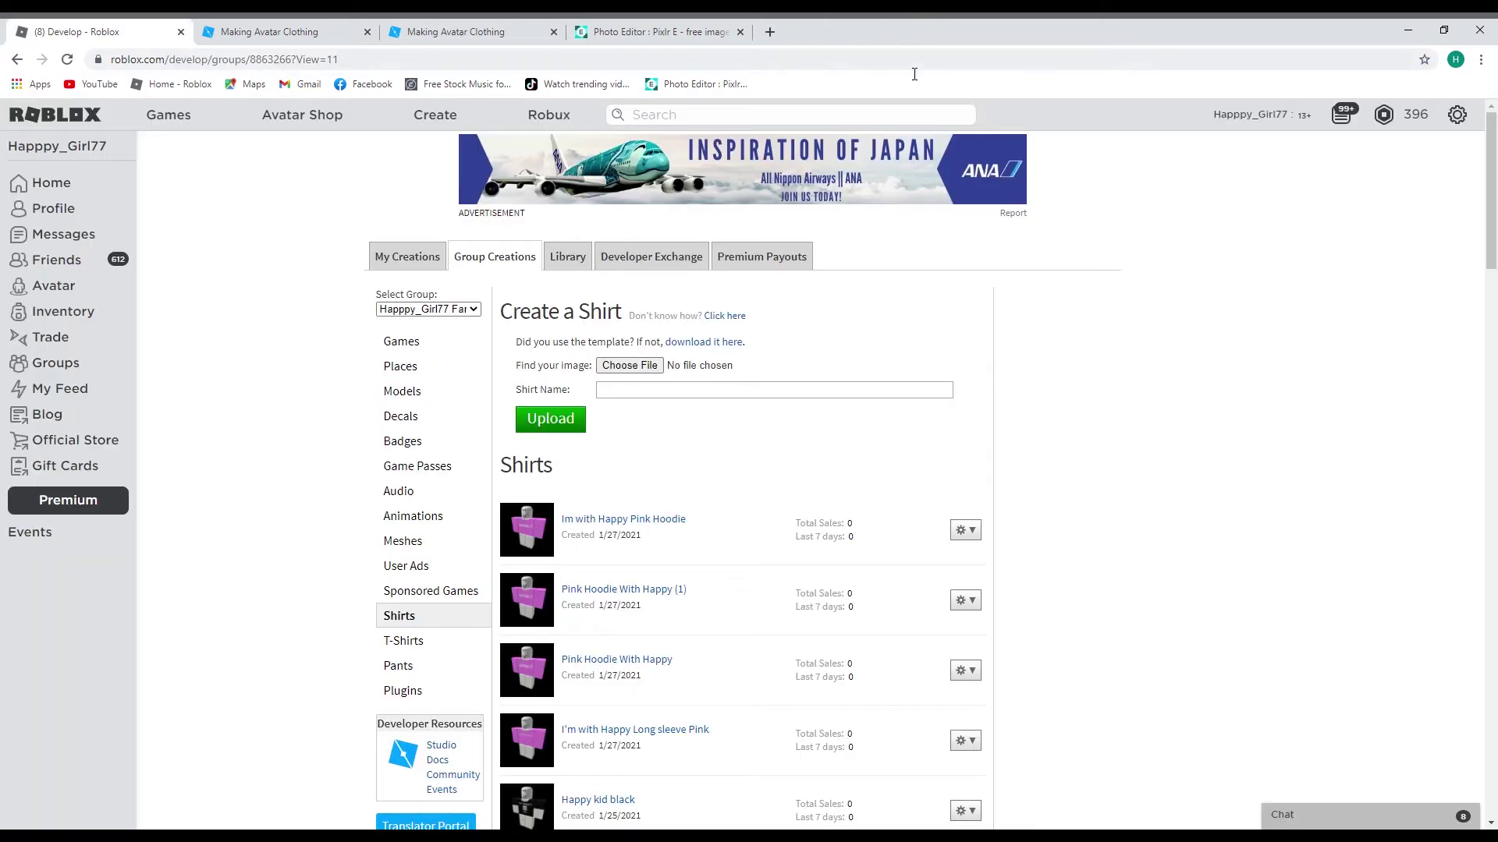
- Open the Roblox shirt template image in Pixlr E in a new browser tab and add an empty layer above it
left_click(769, 32)
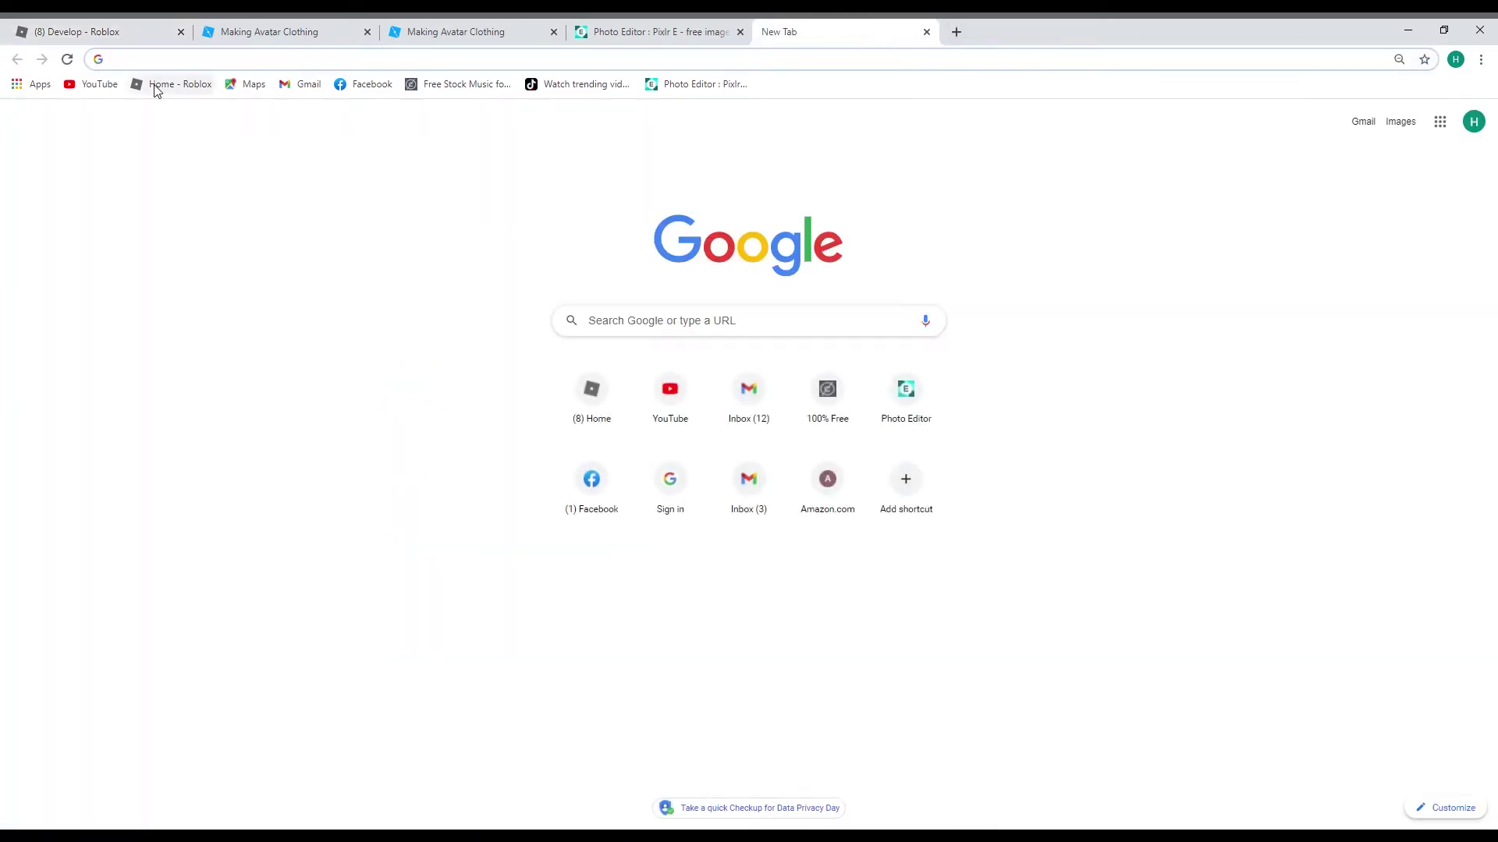
left_click(677, 88)
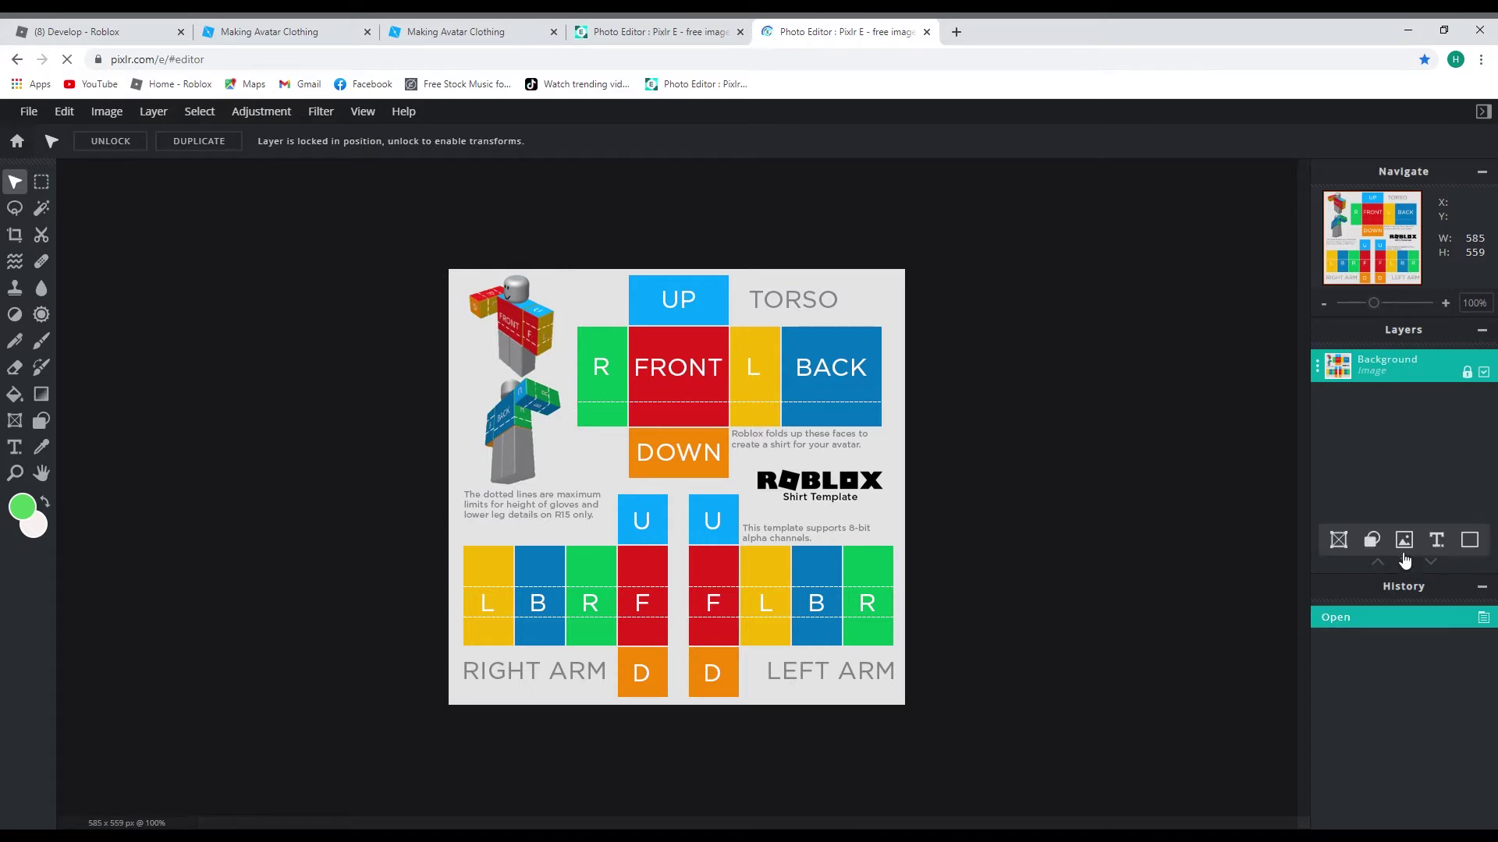
left_click(1405, 562)
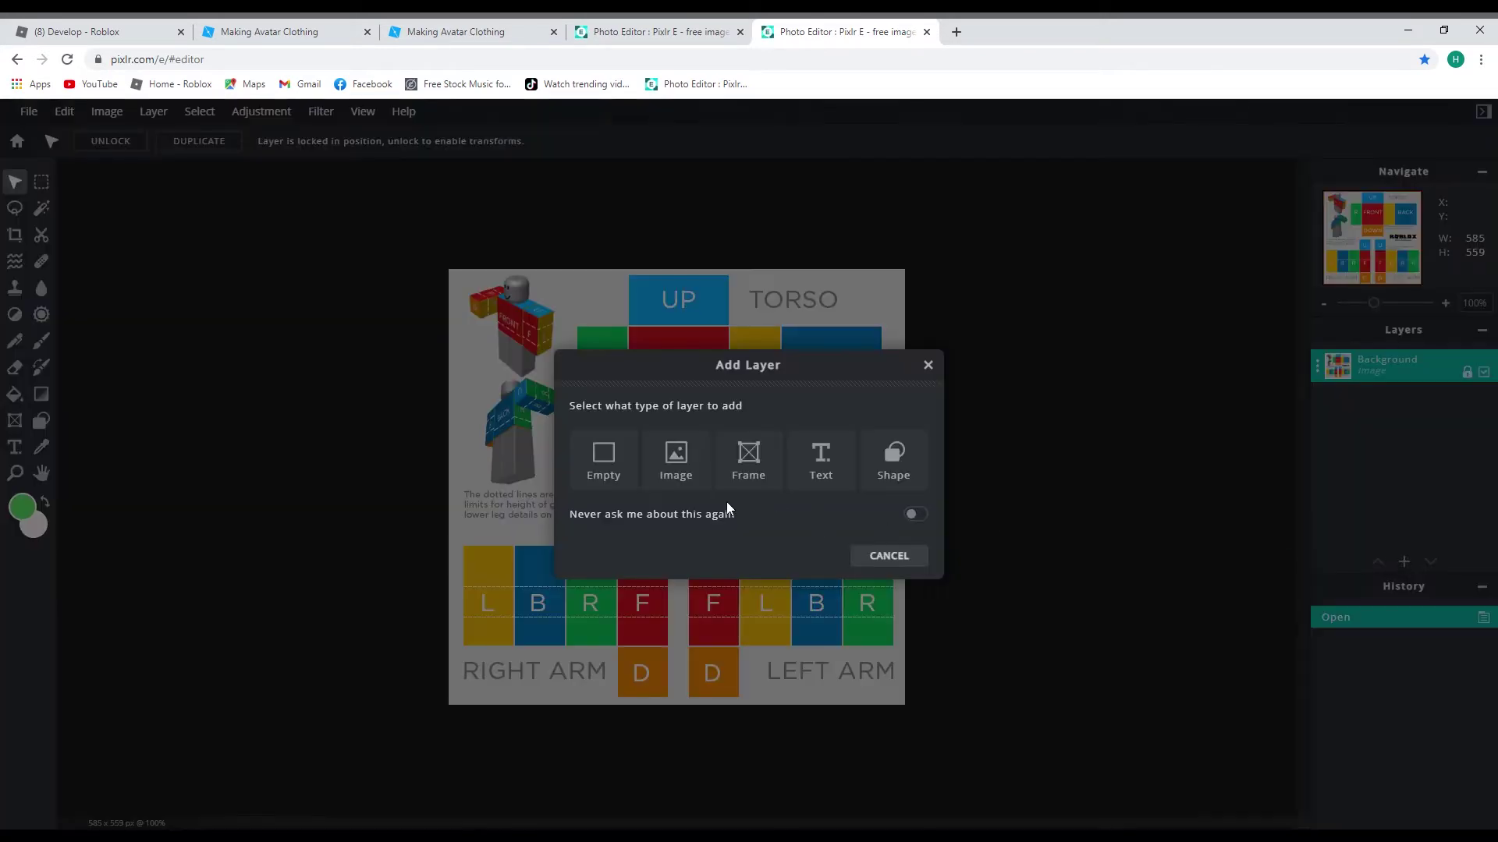
left_click(613, 462)
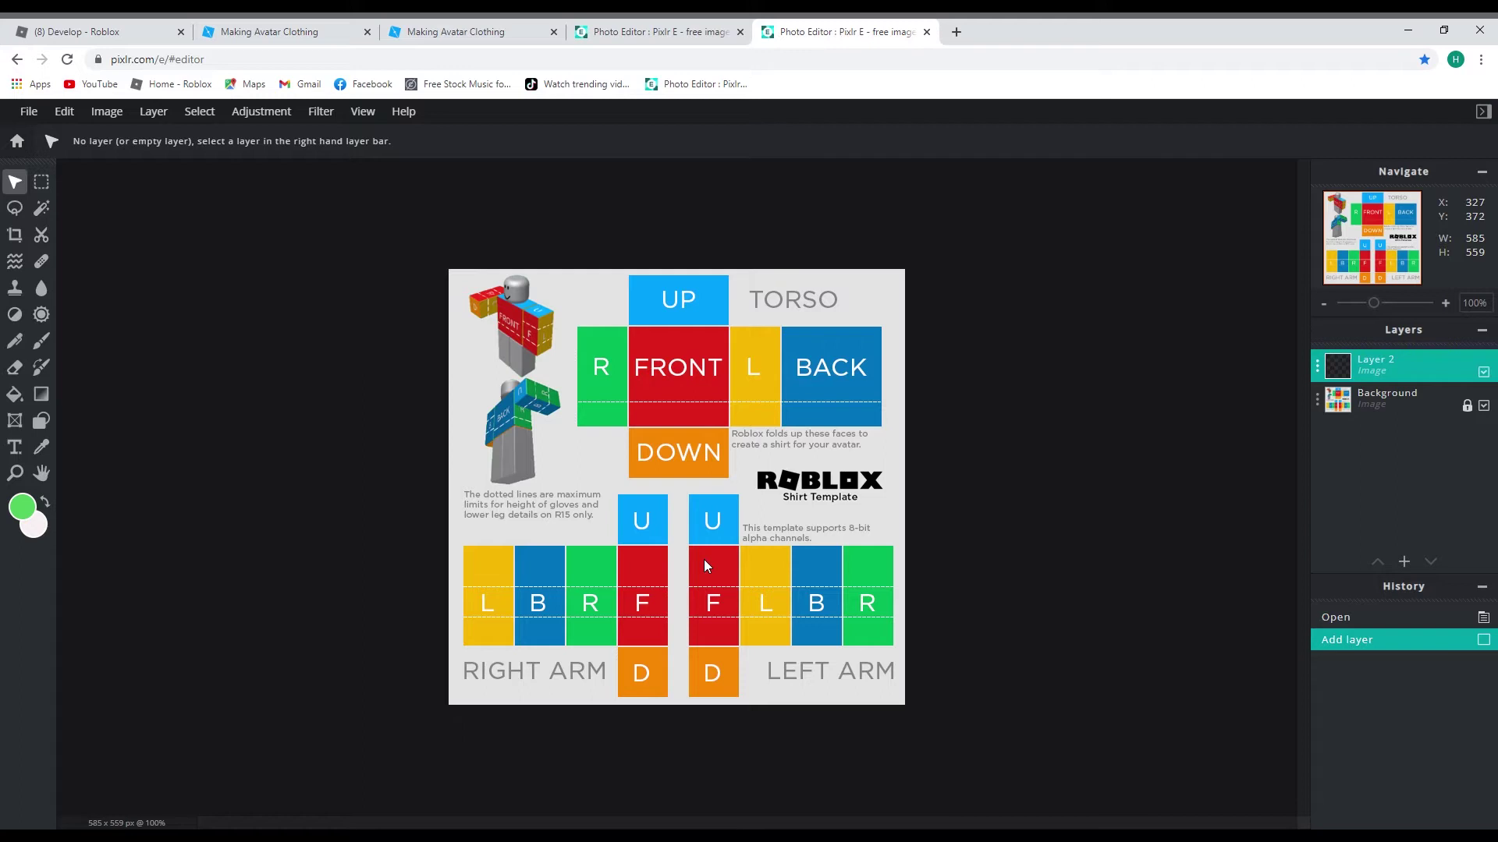
- Set the foreground colour to blue #1E40D9
left_click(22, 508)
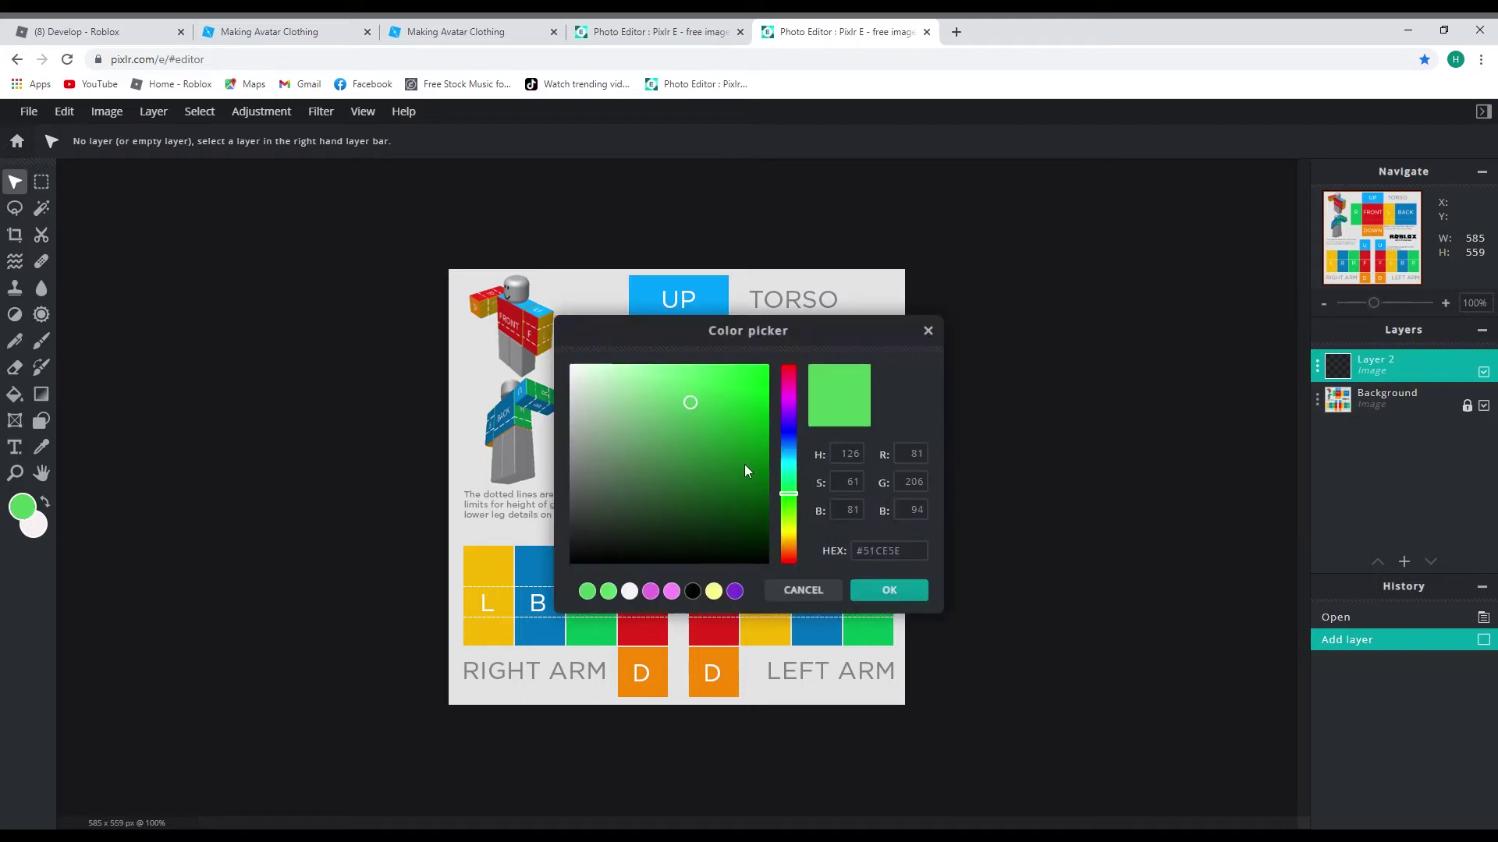
left_click(790, 432)
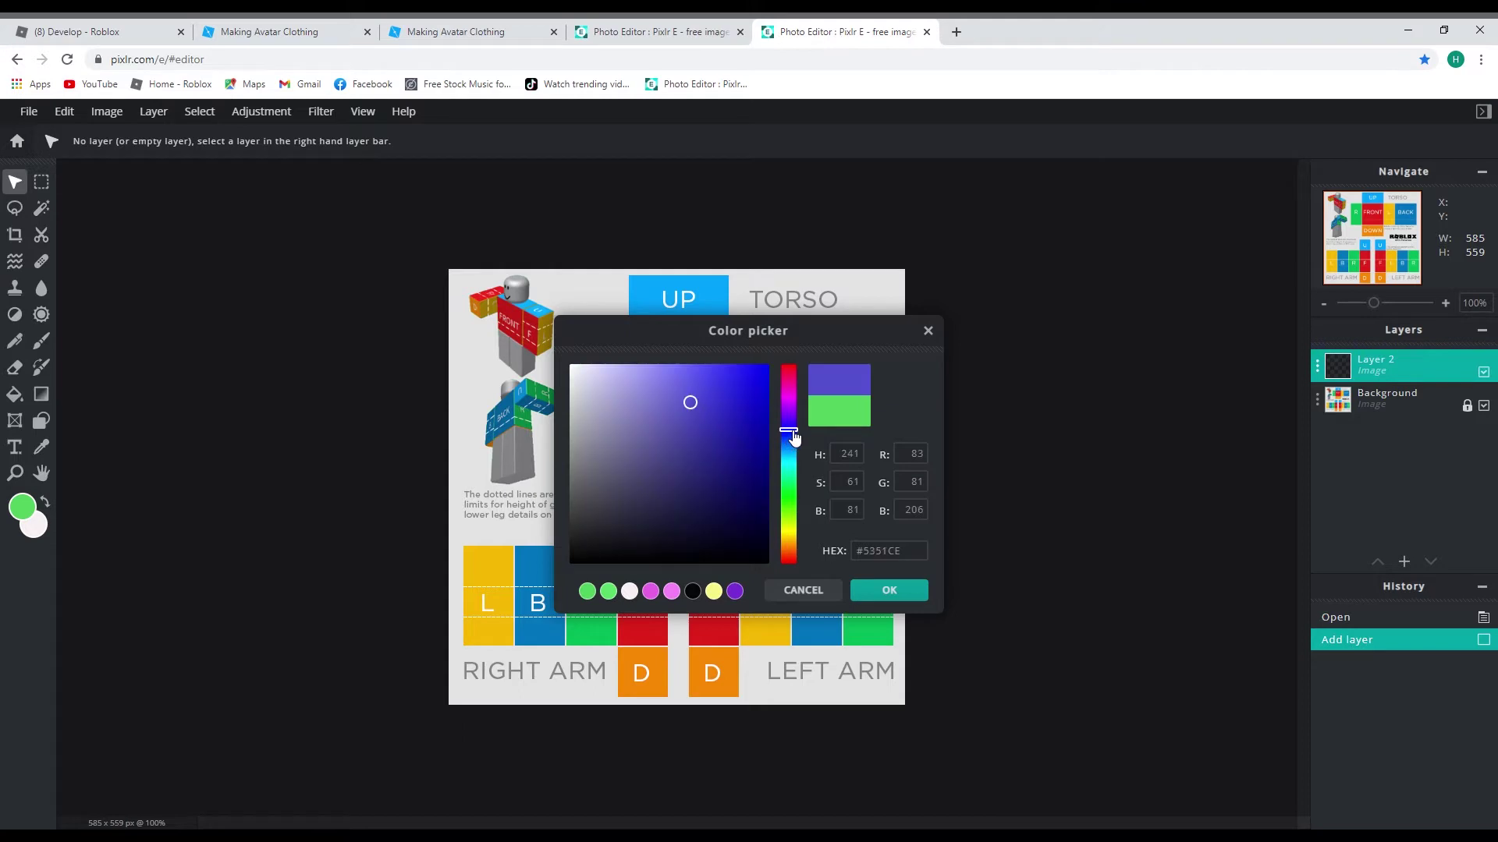
left_click(790, 437)
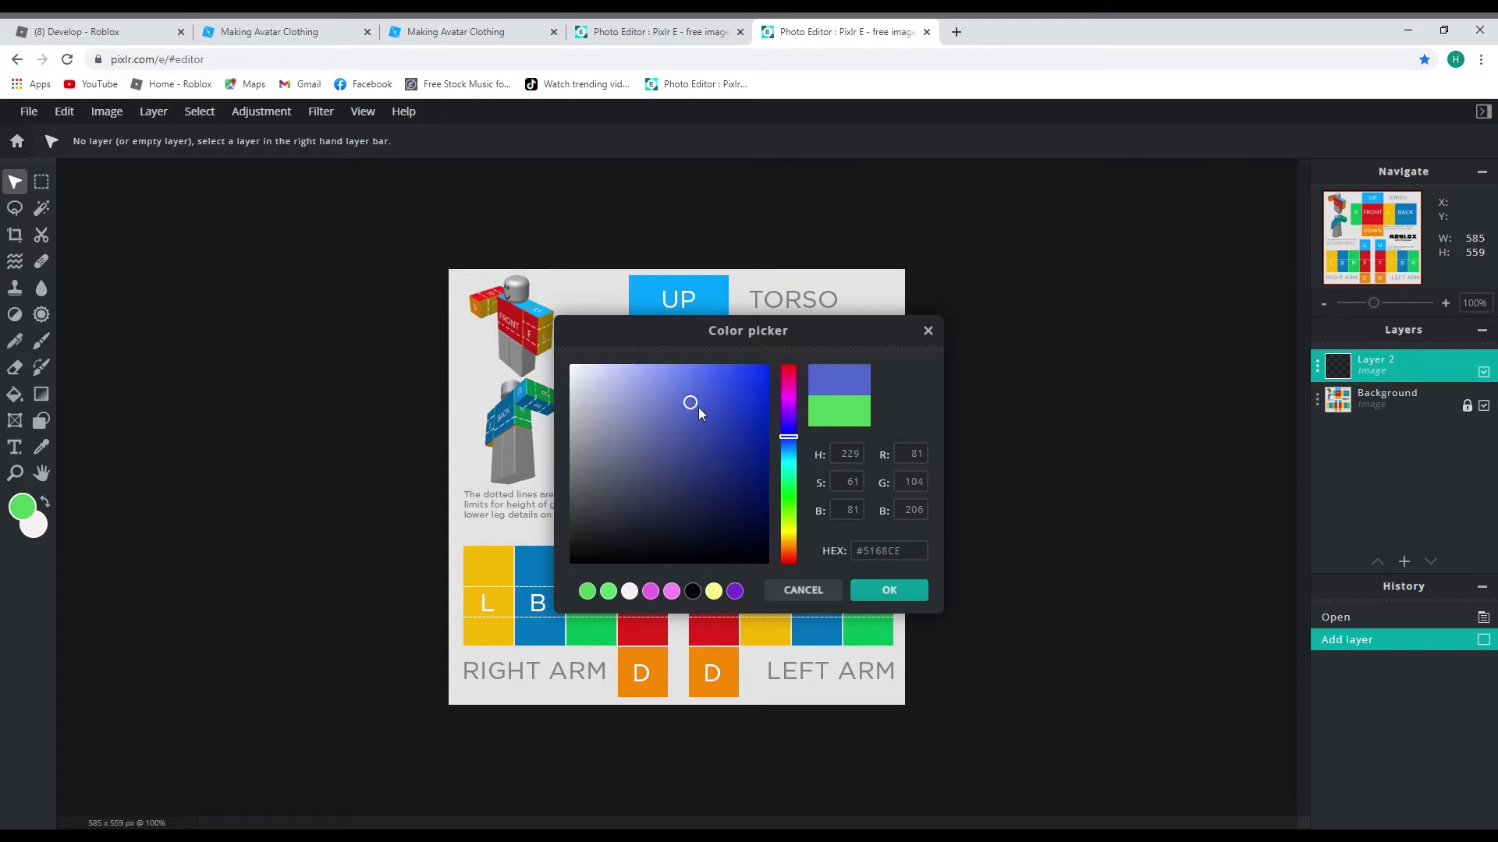
left_click_drag(692, 404, 738, 394)
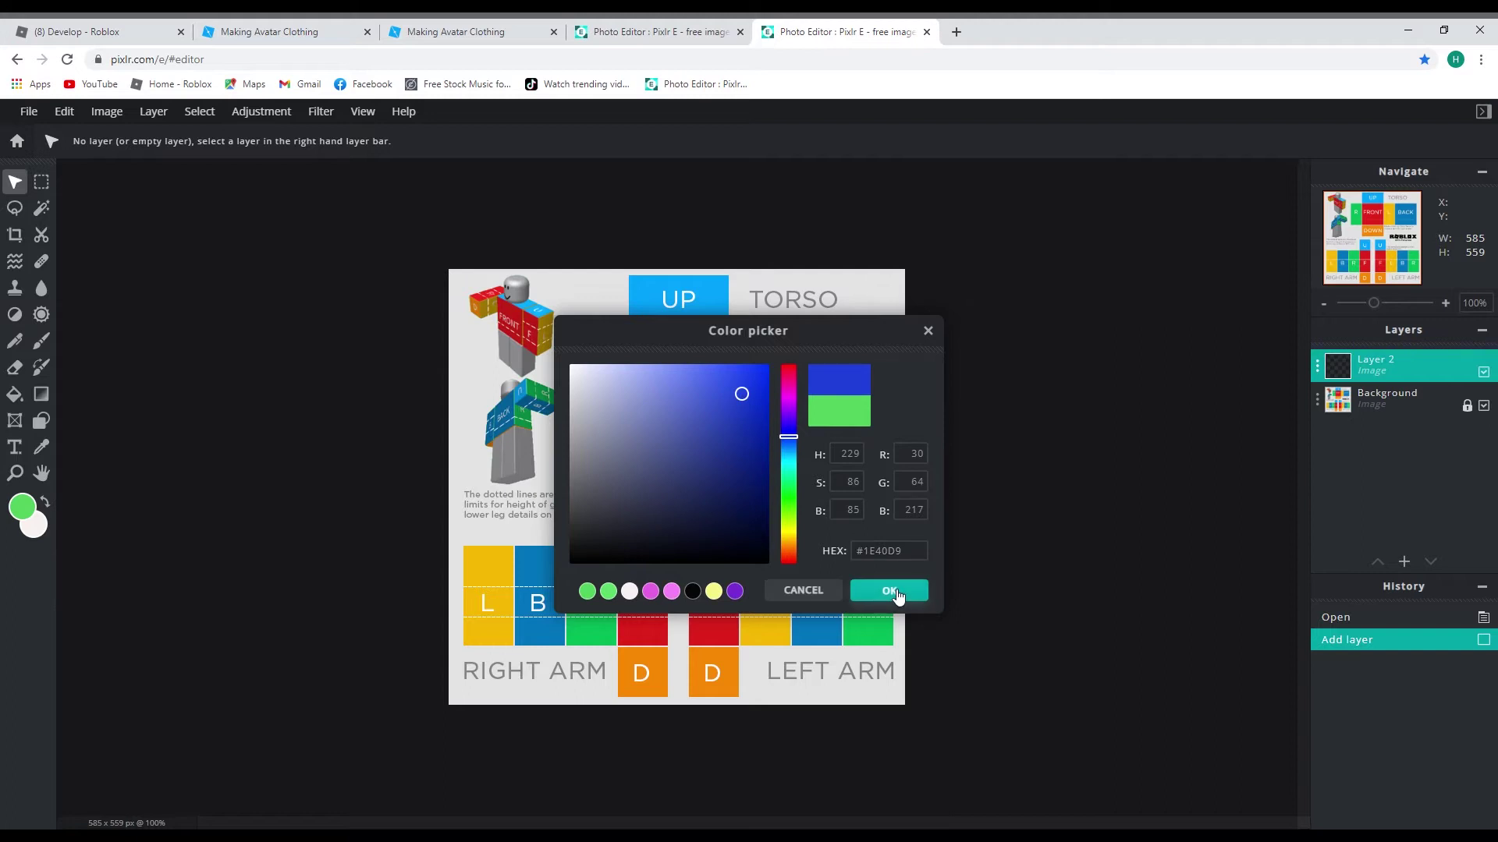
left_click(871, 598)
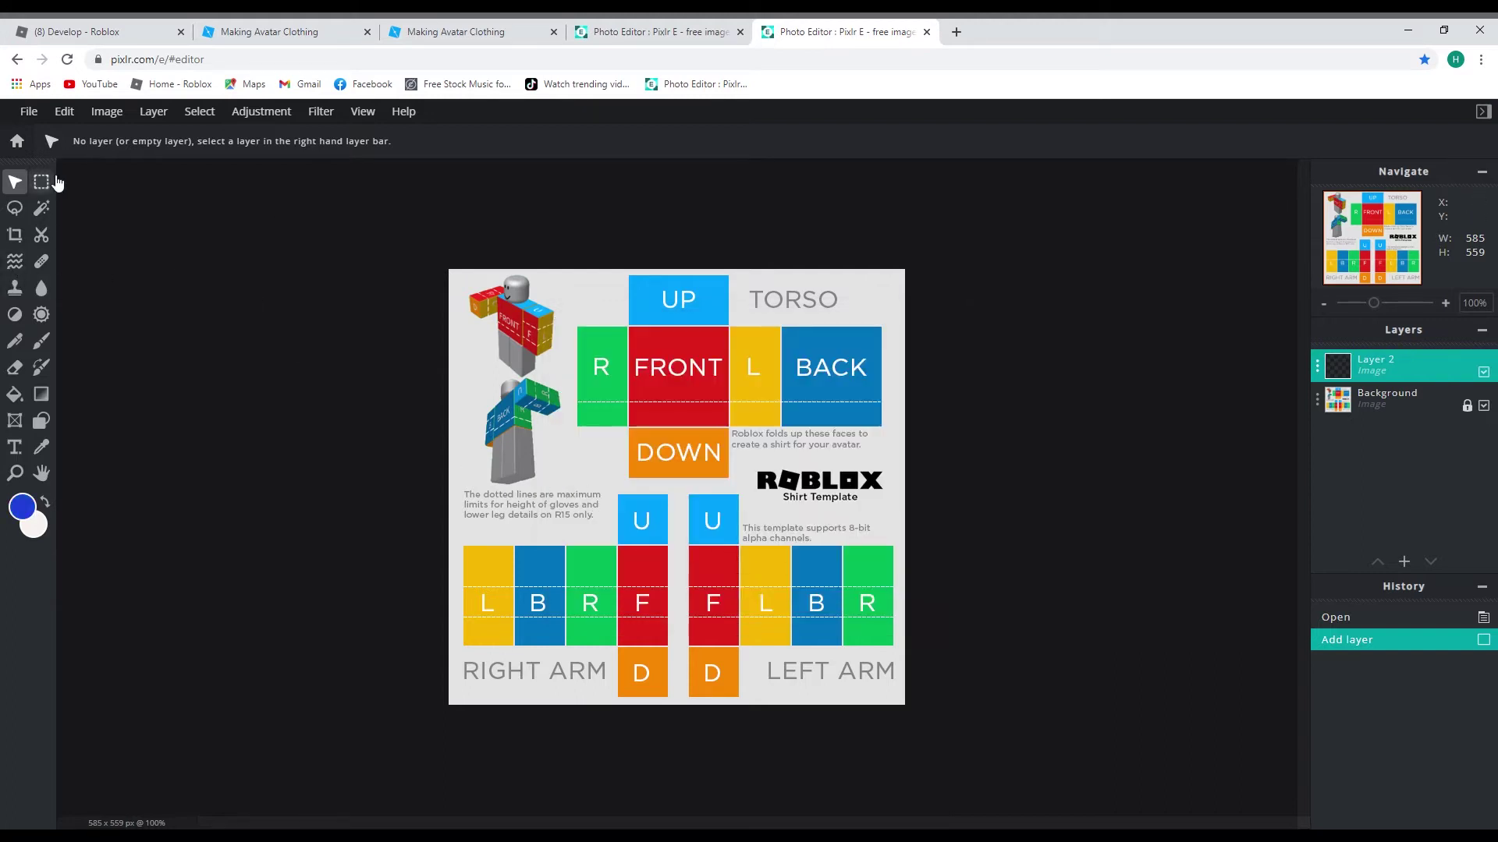
- Select the torso's R, FRONT, L and BACK row with a 390 × 129 px rectangular marquee and fill it with blue
left_click(15, 182)
key("m")
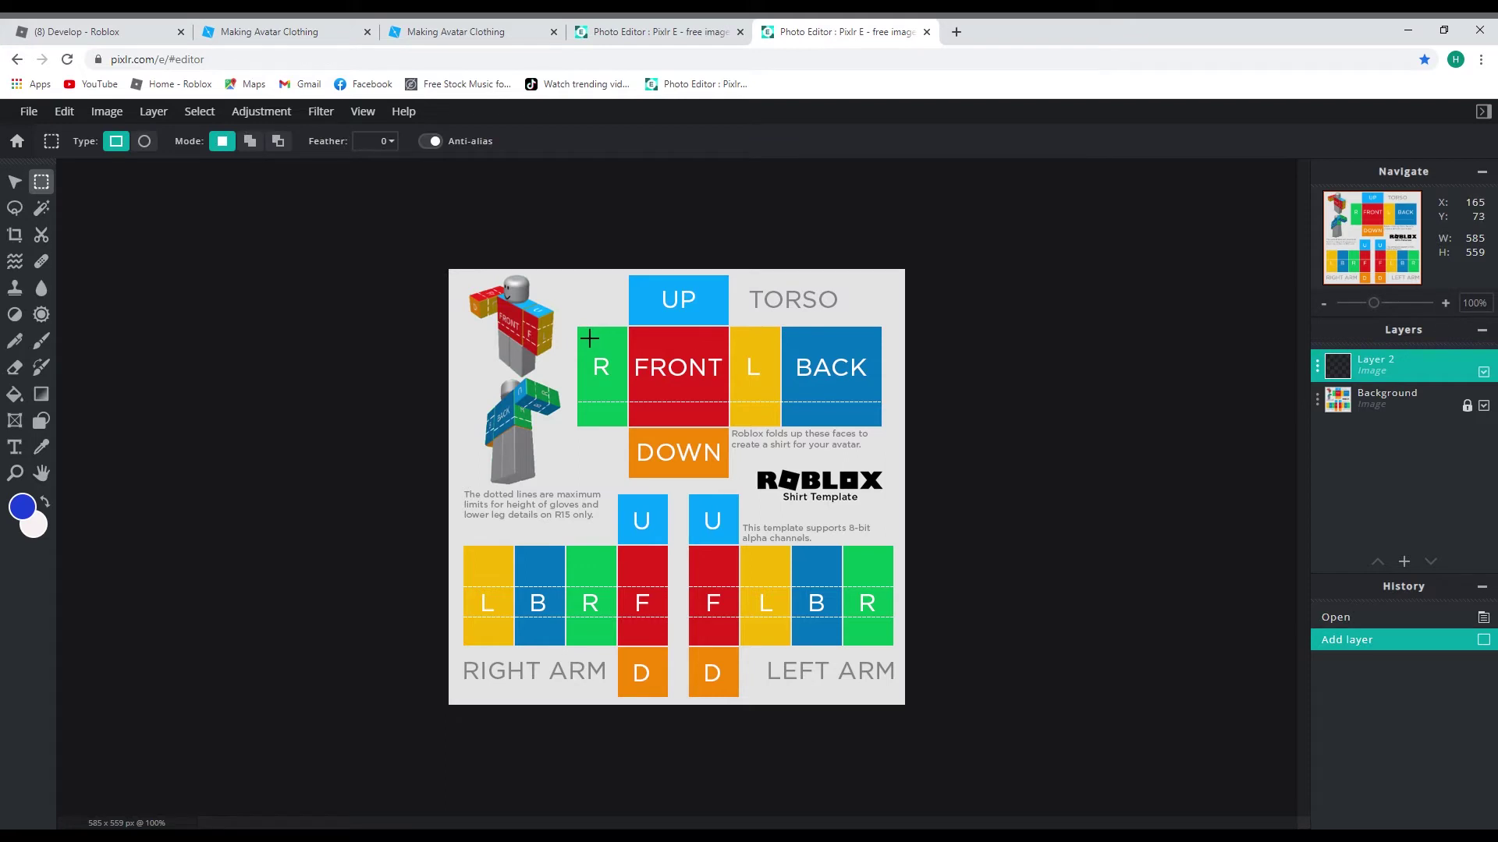
left_click_drag(578, 326, 894, 439)
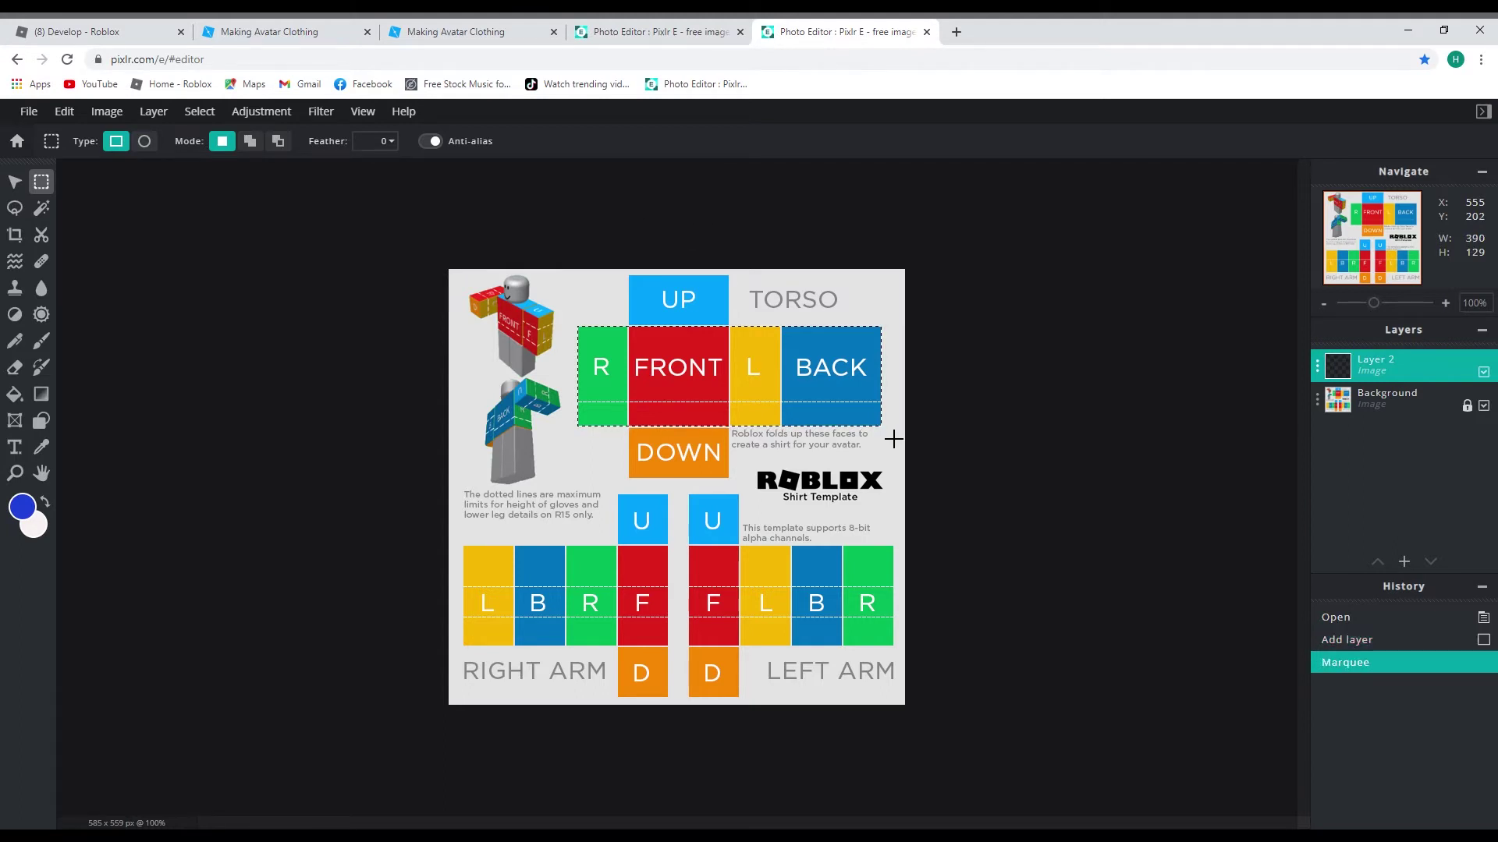
left_click(14, 394)
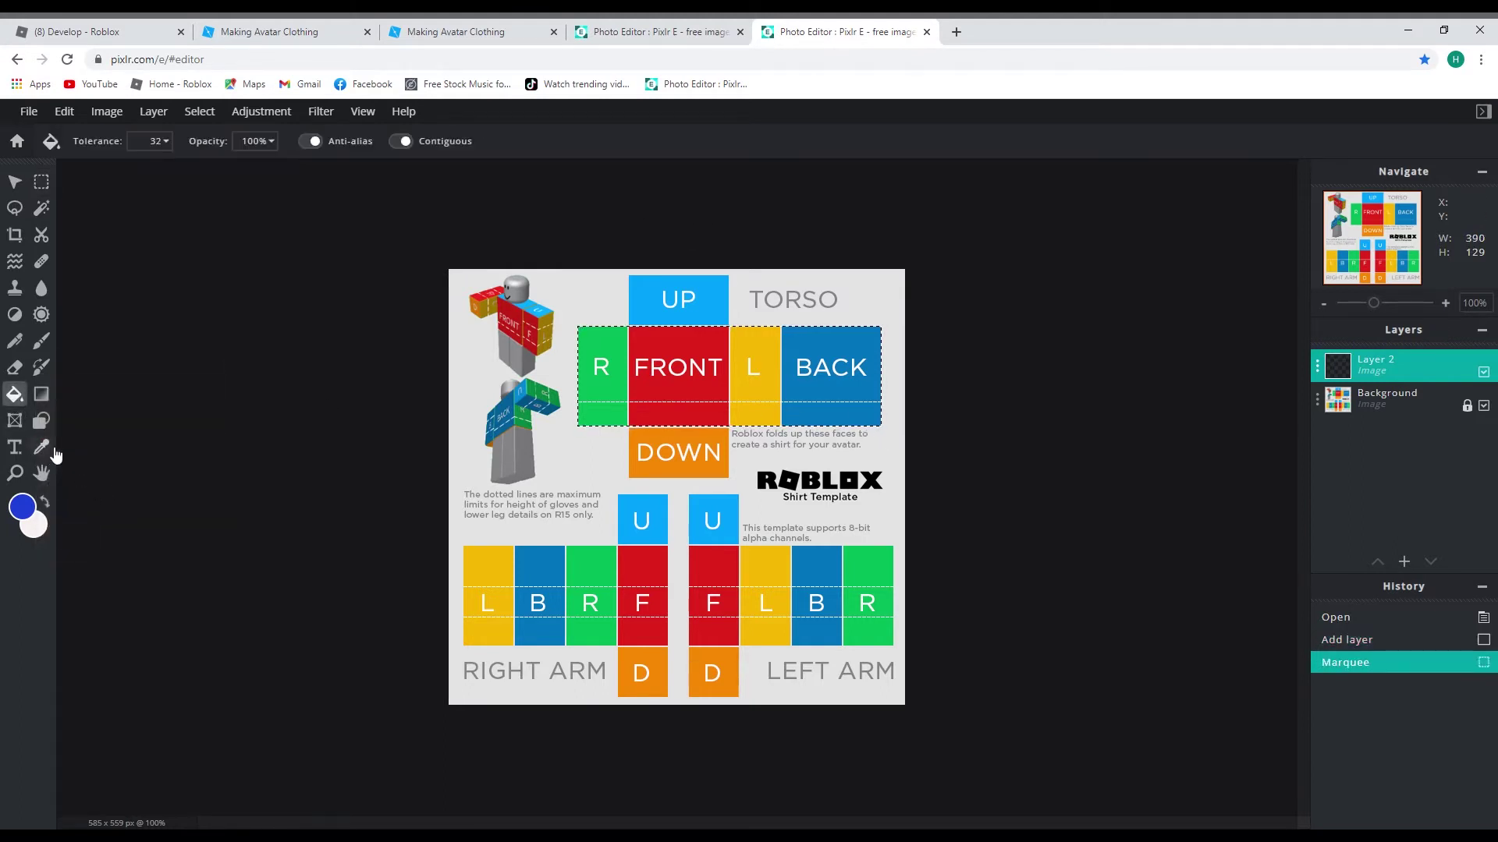
left_click(742, 385)
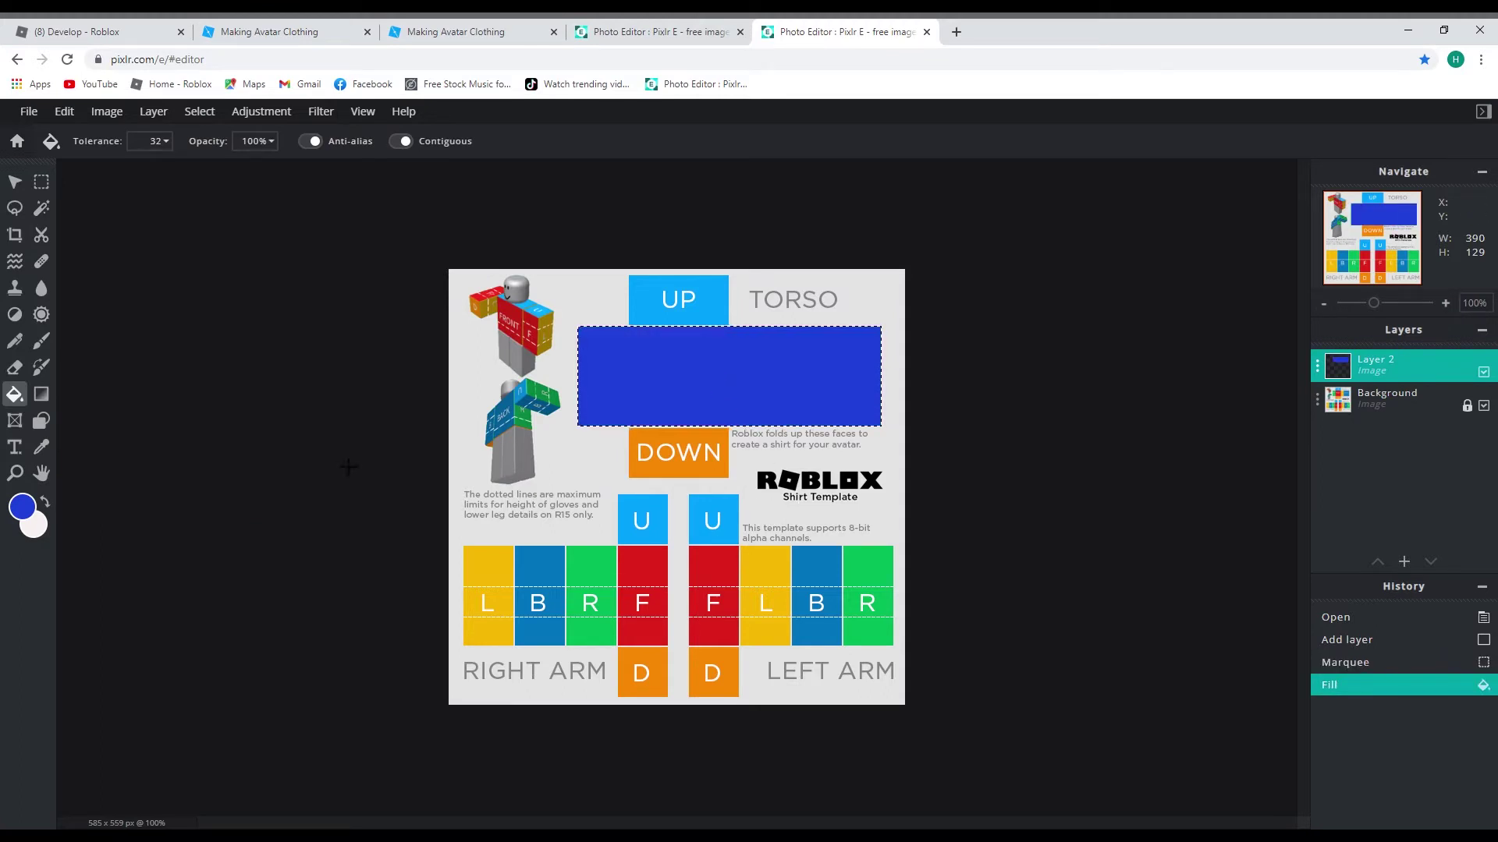
- Select the torso column from UP to DOWN with a 129 × 260 px rectangular marquee and fill it with blue
left_click(42, 181)
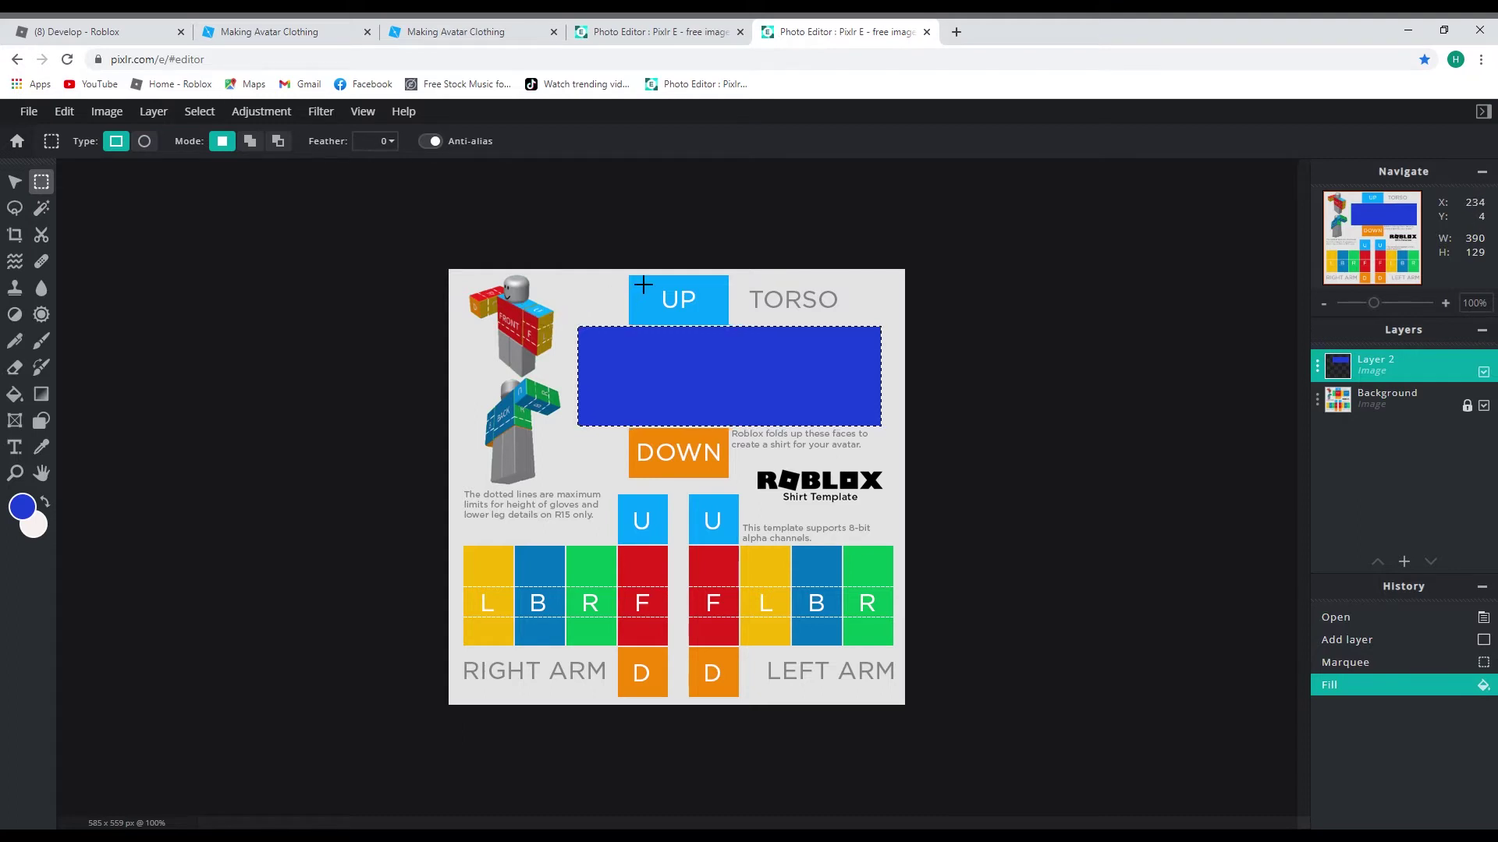
left_click_drag(641, 287, 741, 490)
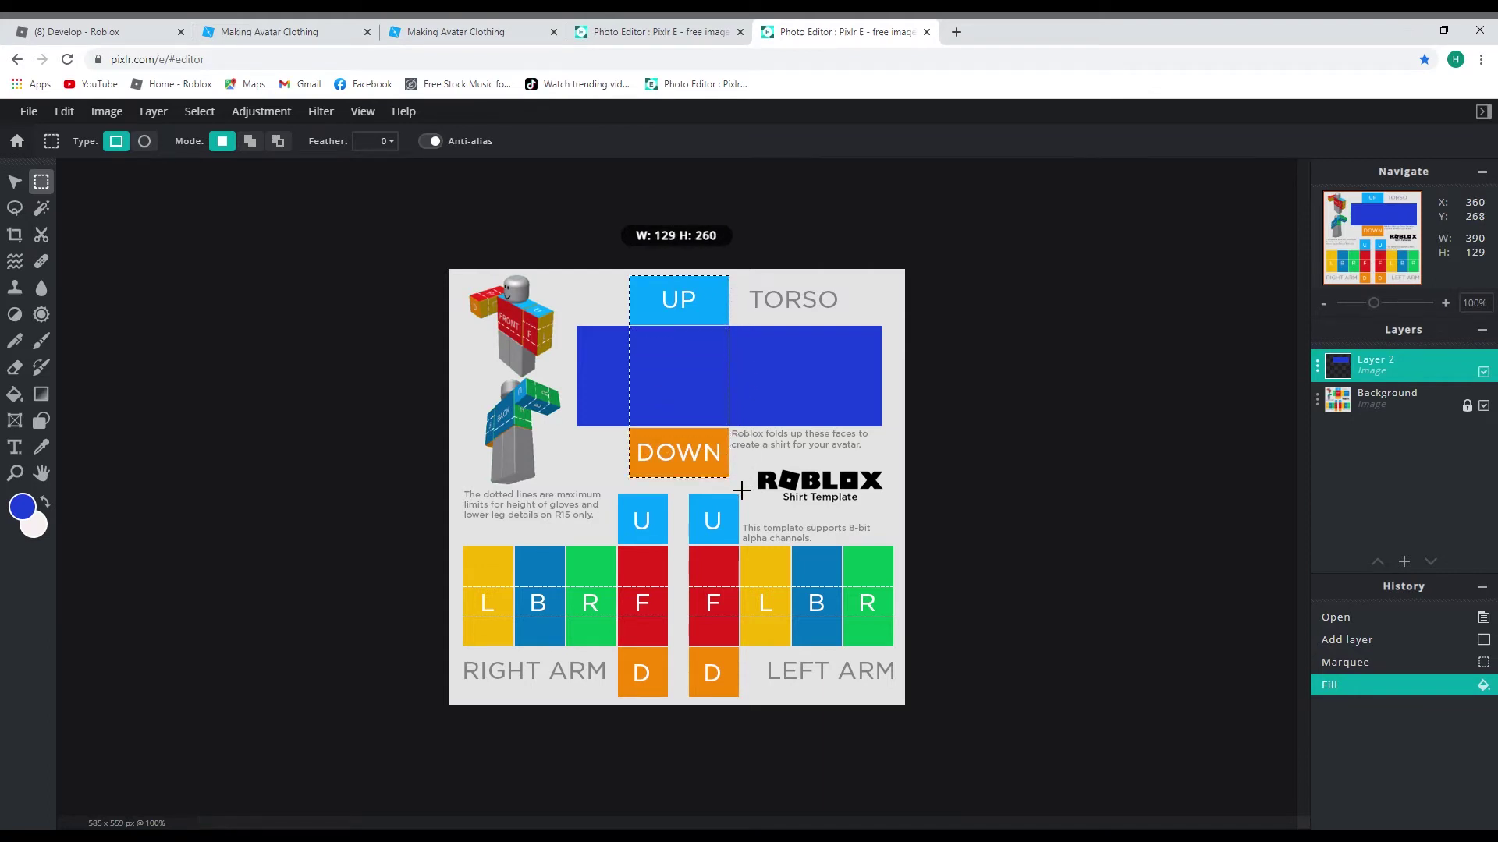
left_click_drag(741, 490, 741, 490)
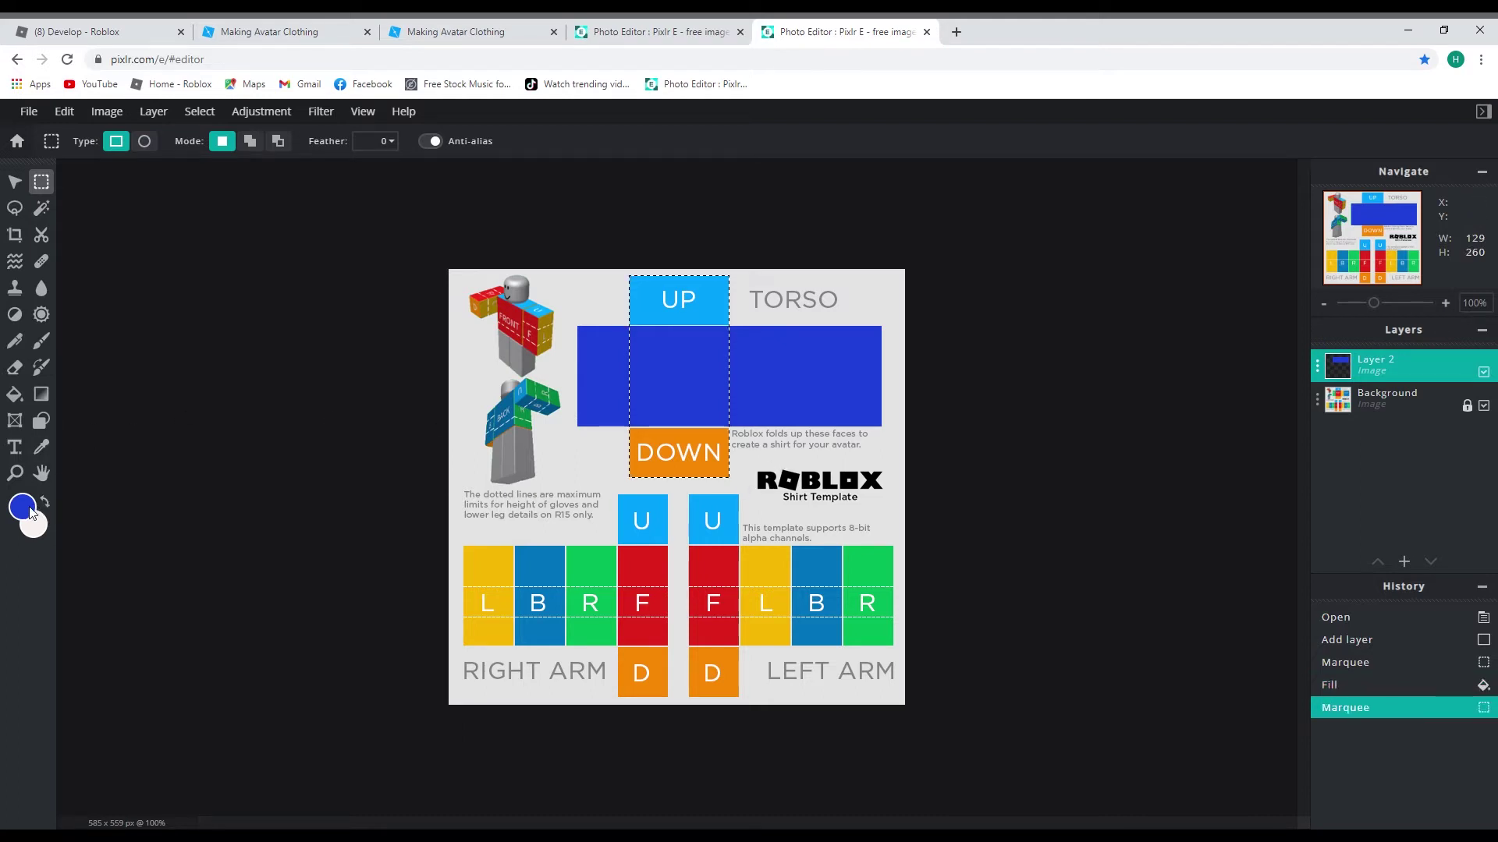
left_click(14, 394)
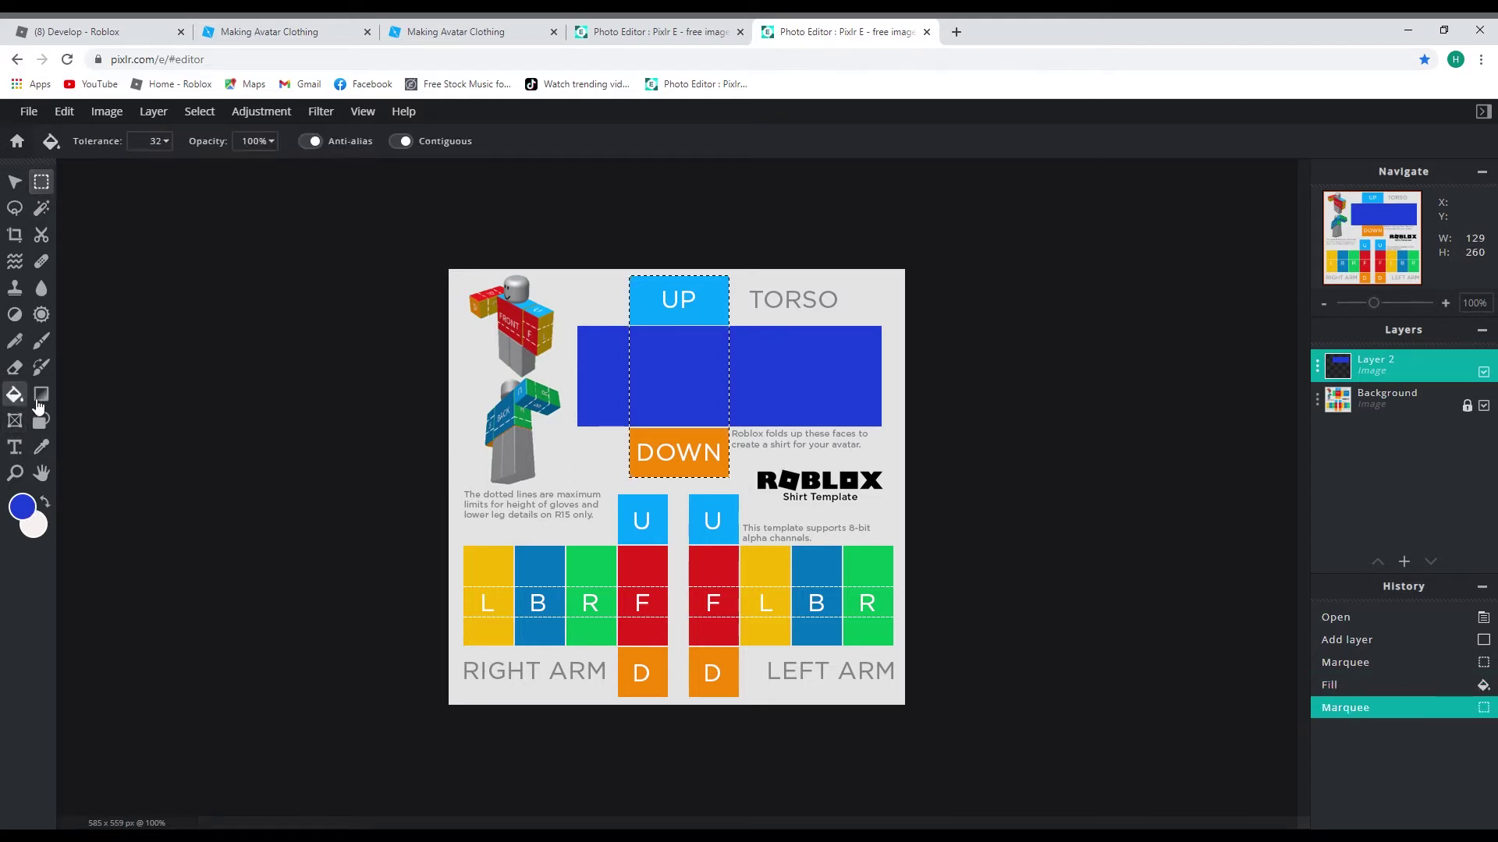
left_click(677, 469)
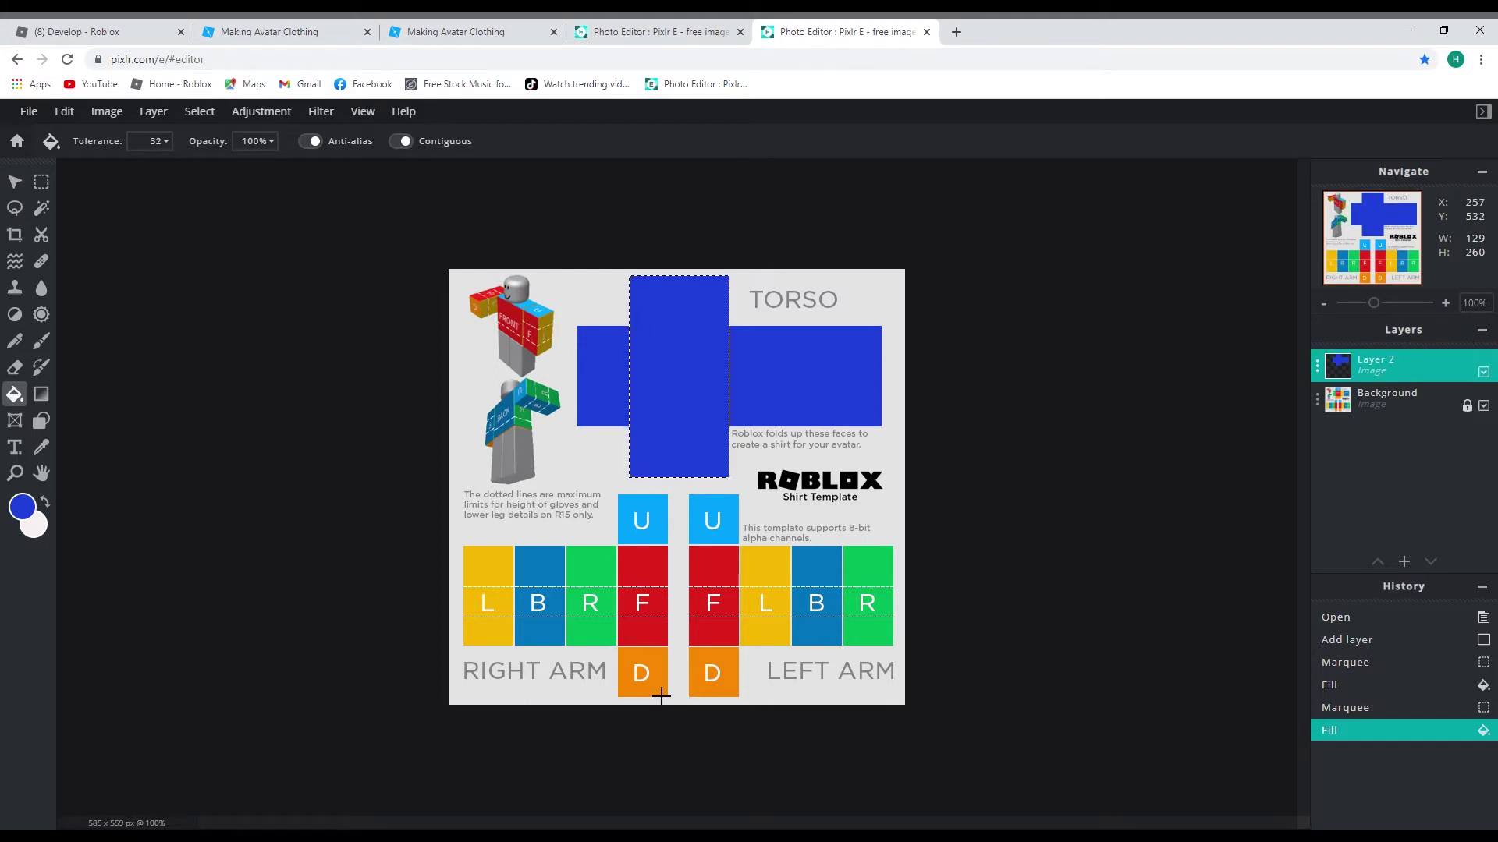
- Select the right arm's L, B, R and F row with a 262 × 132 px rectangular marquee and fill it with blue
left_click(41, 182)
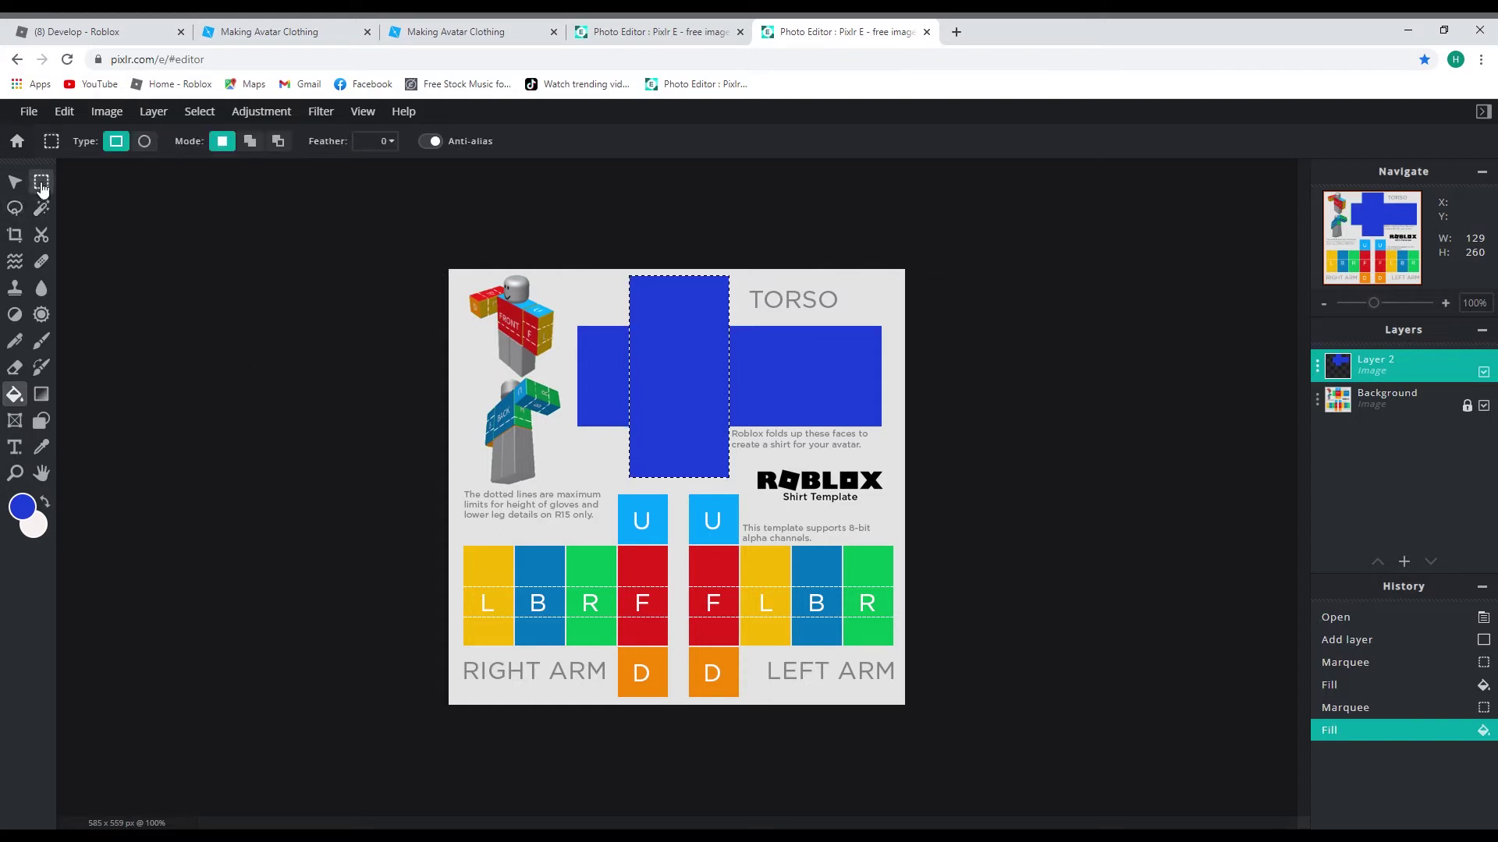
left_click_drag(478, 559, 657, 595)
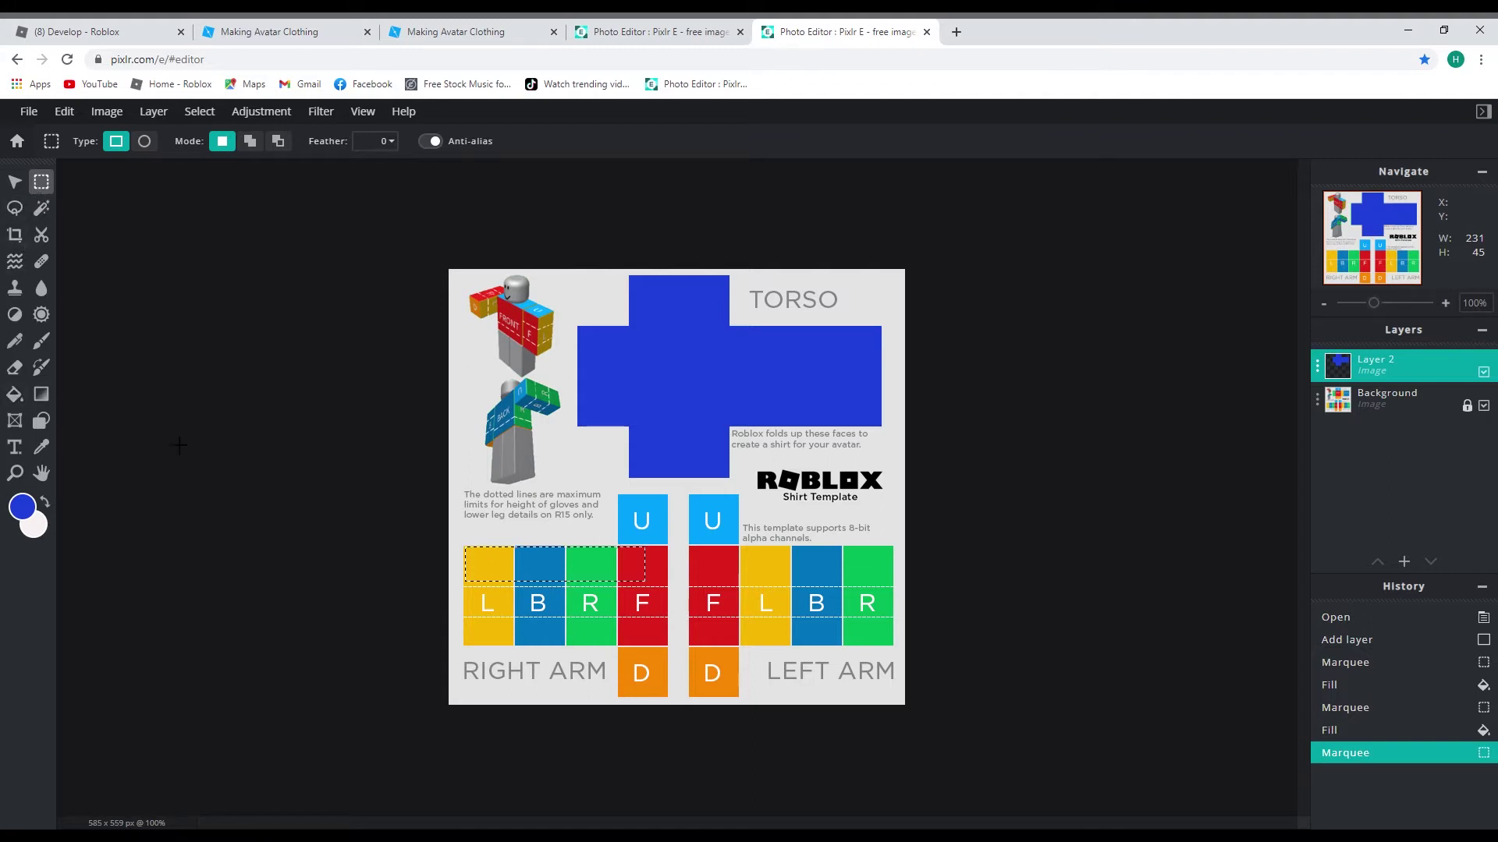
left_click(474, 554)
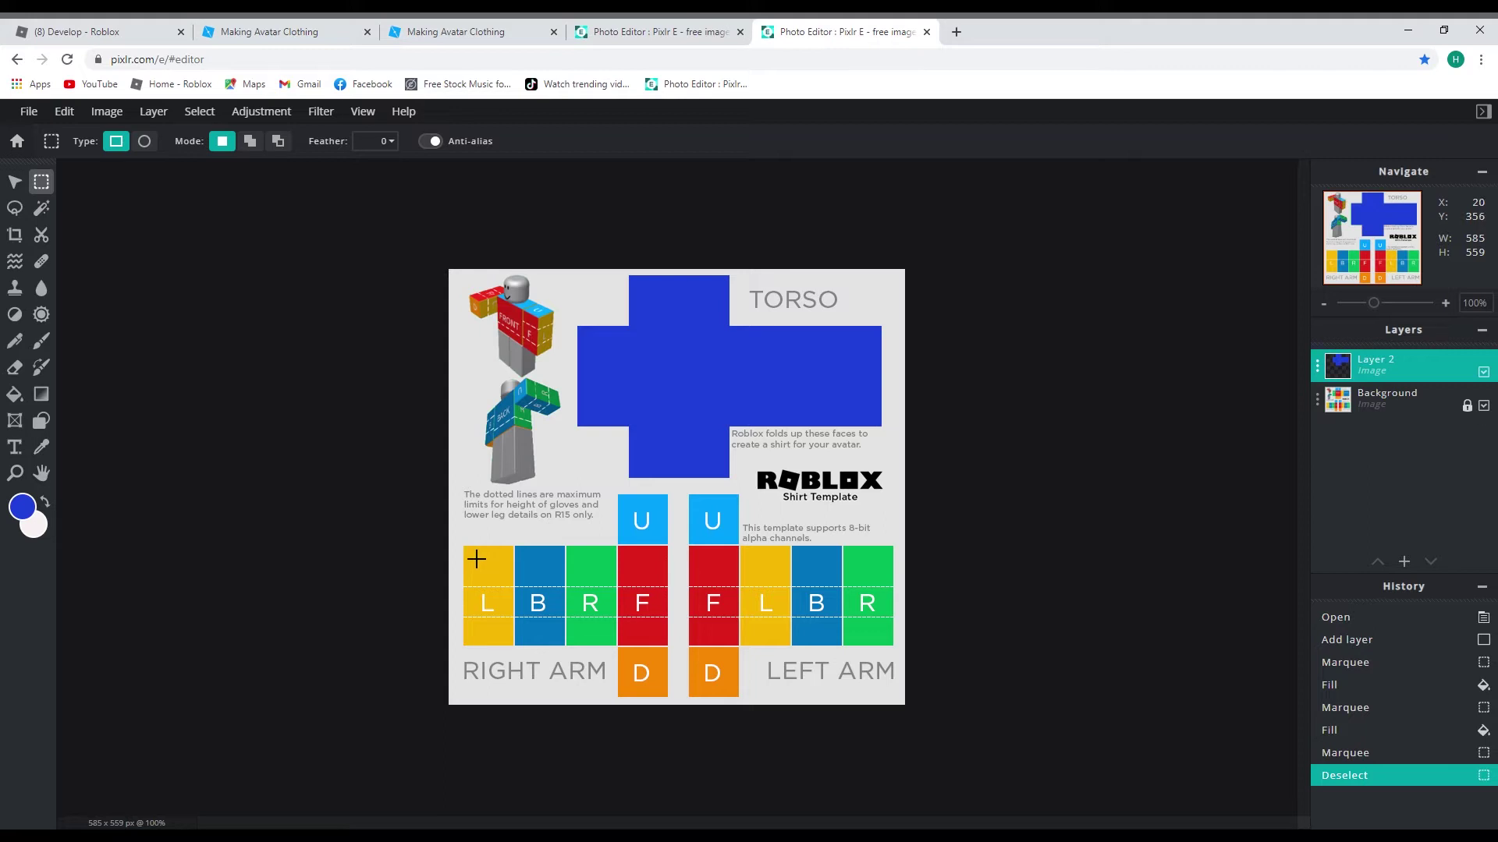
left_click_drag(464, 546, 680, 661)
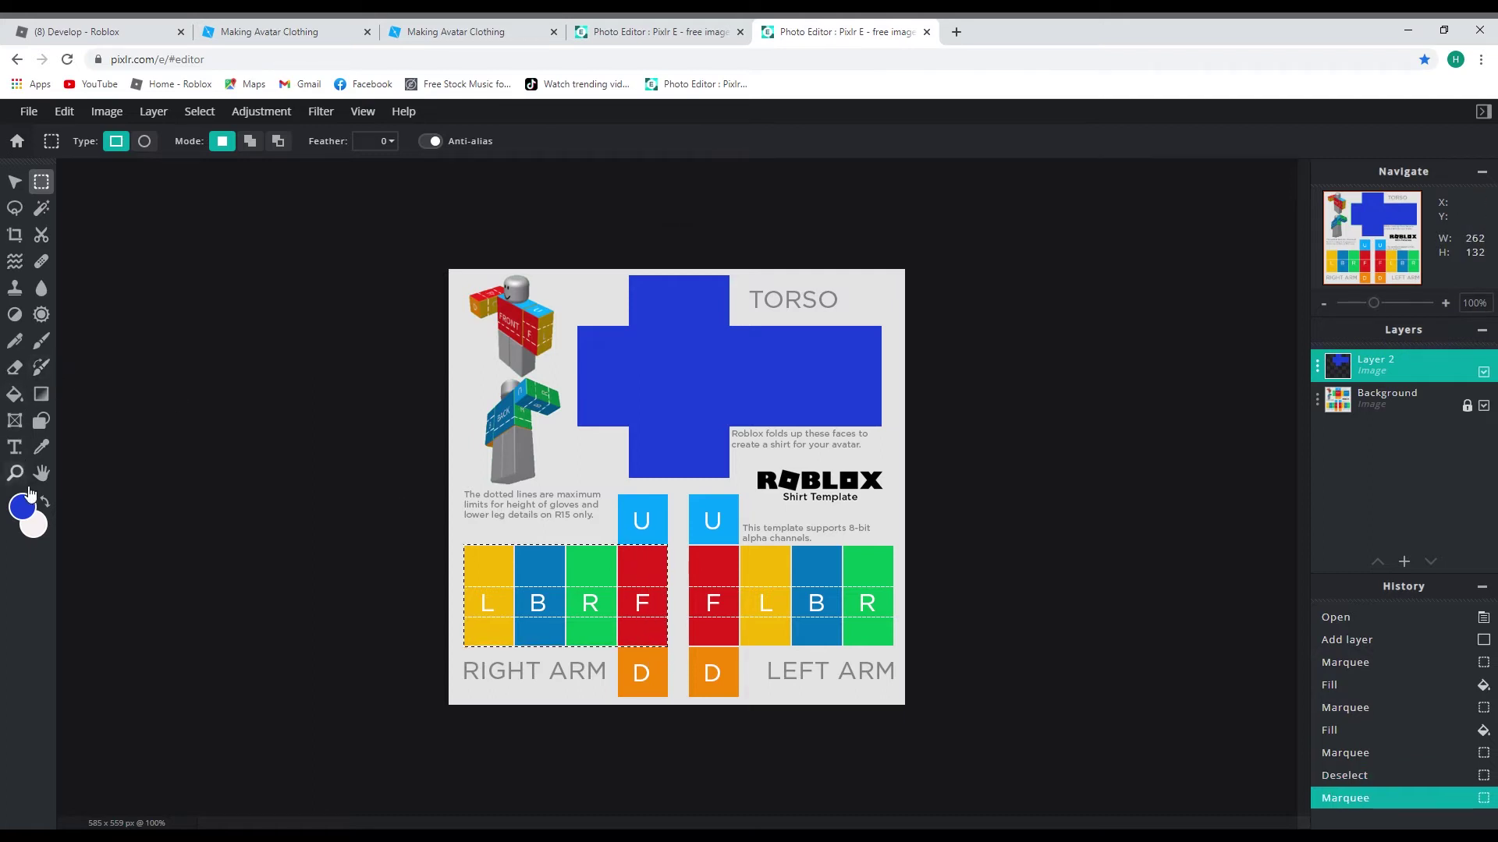
left_click(15, 394)
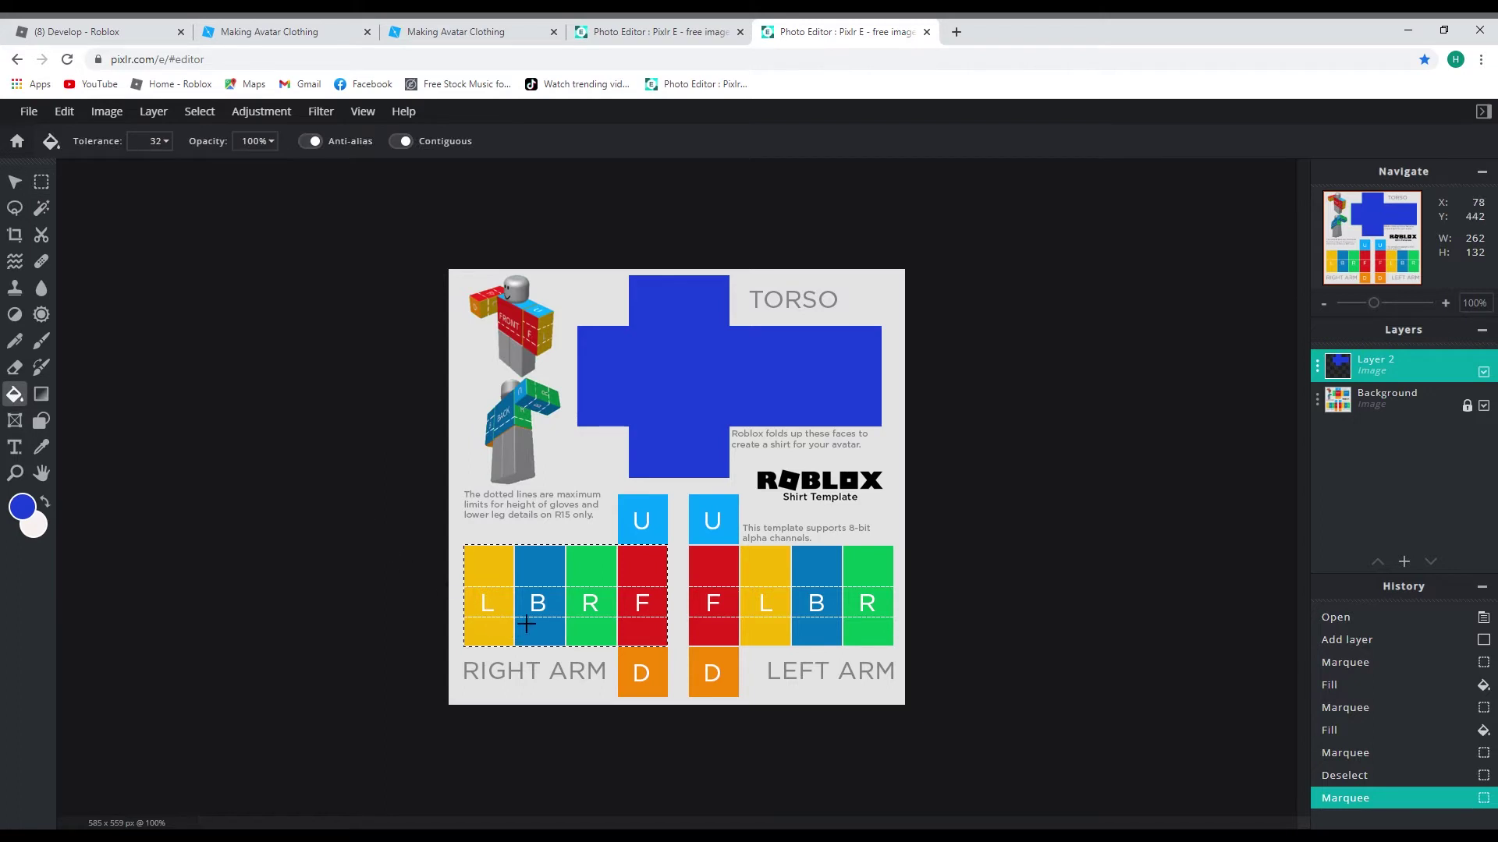
left_click(535, 614)
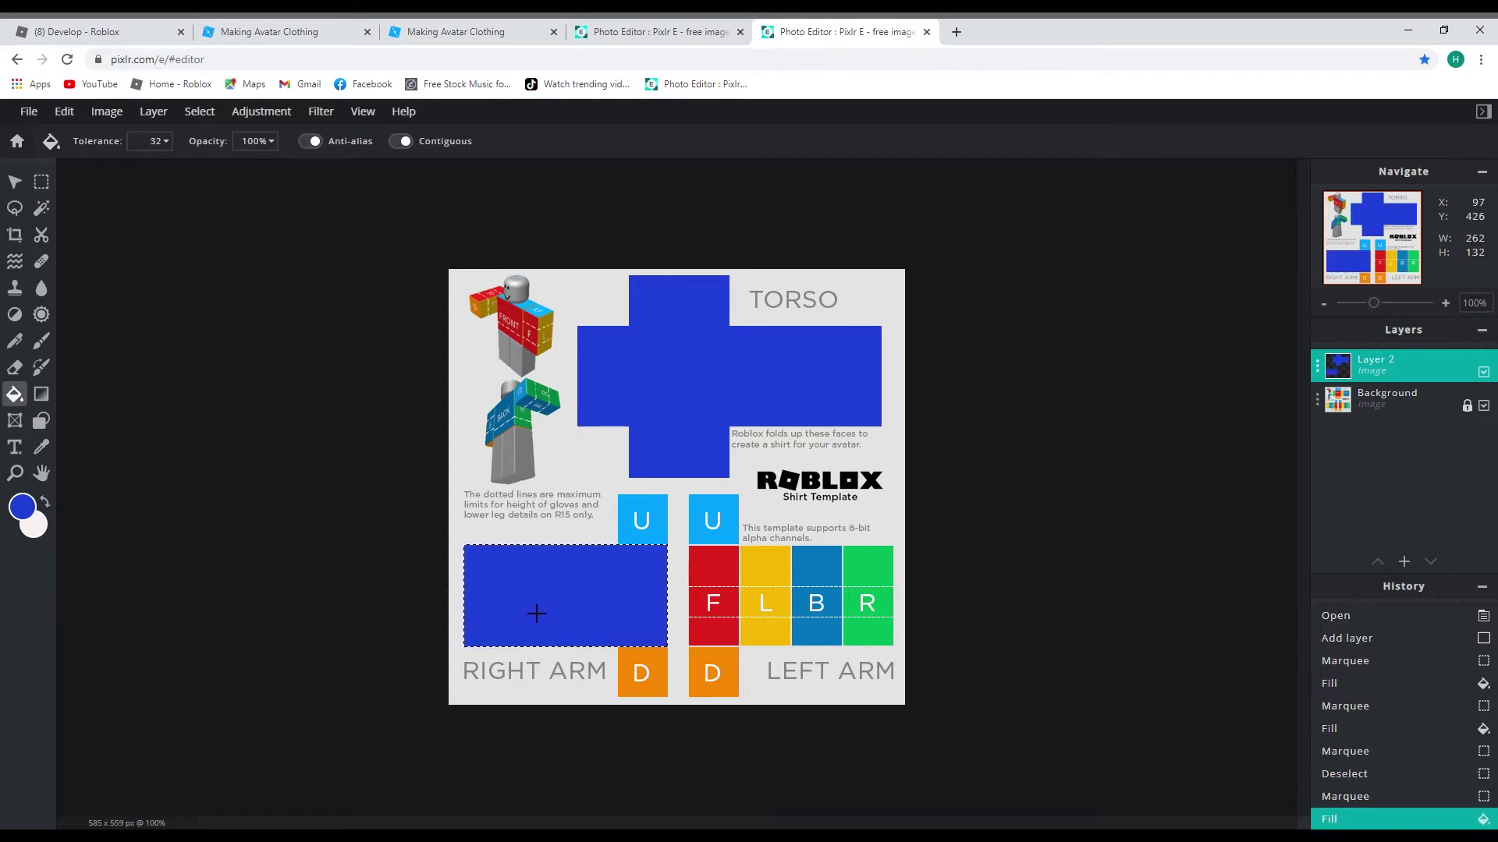
- Select the right arm column from U to D with a 65 × 261 px rectangular marquee and fill it with blue
left_click(42, 181)
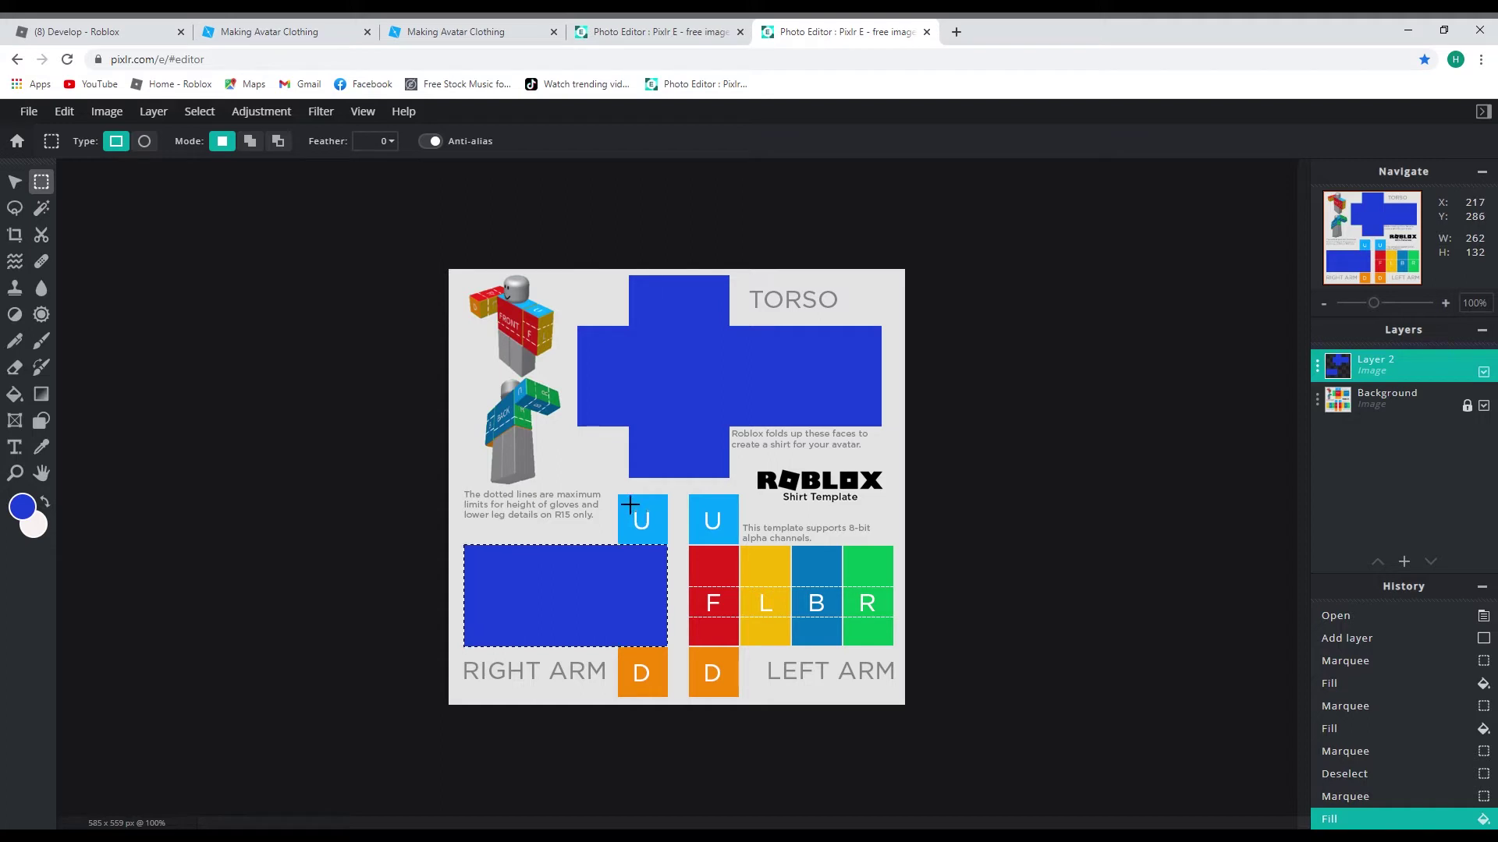
left_click_drag(629, 508, 680, 710)
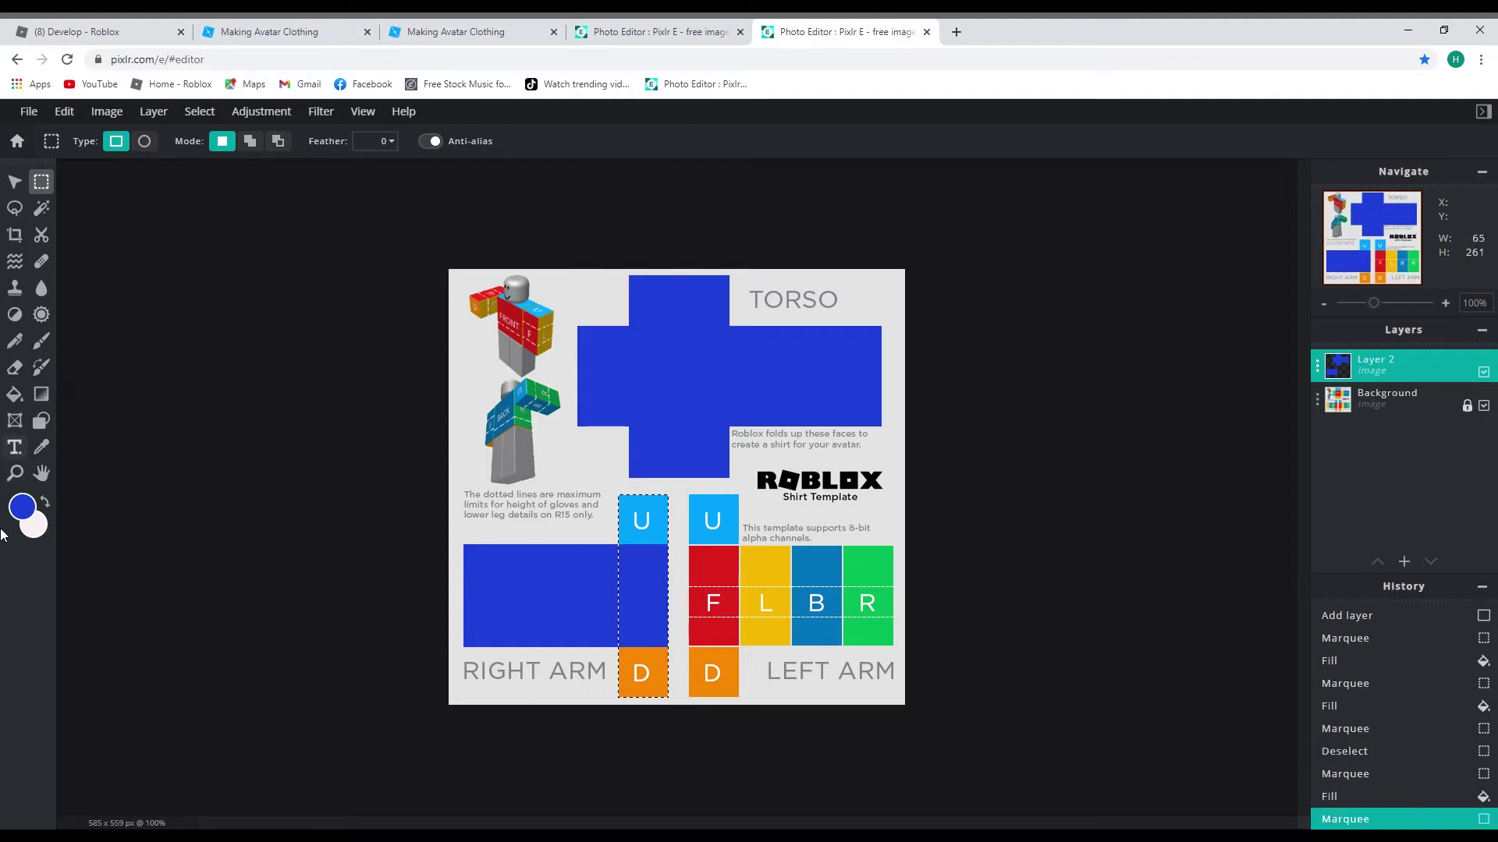
left_click(19, 399)
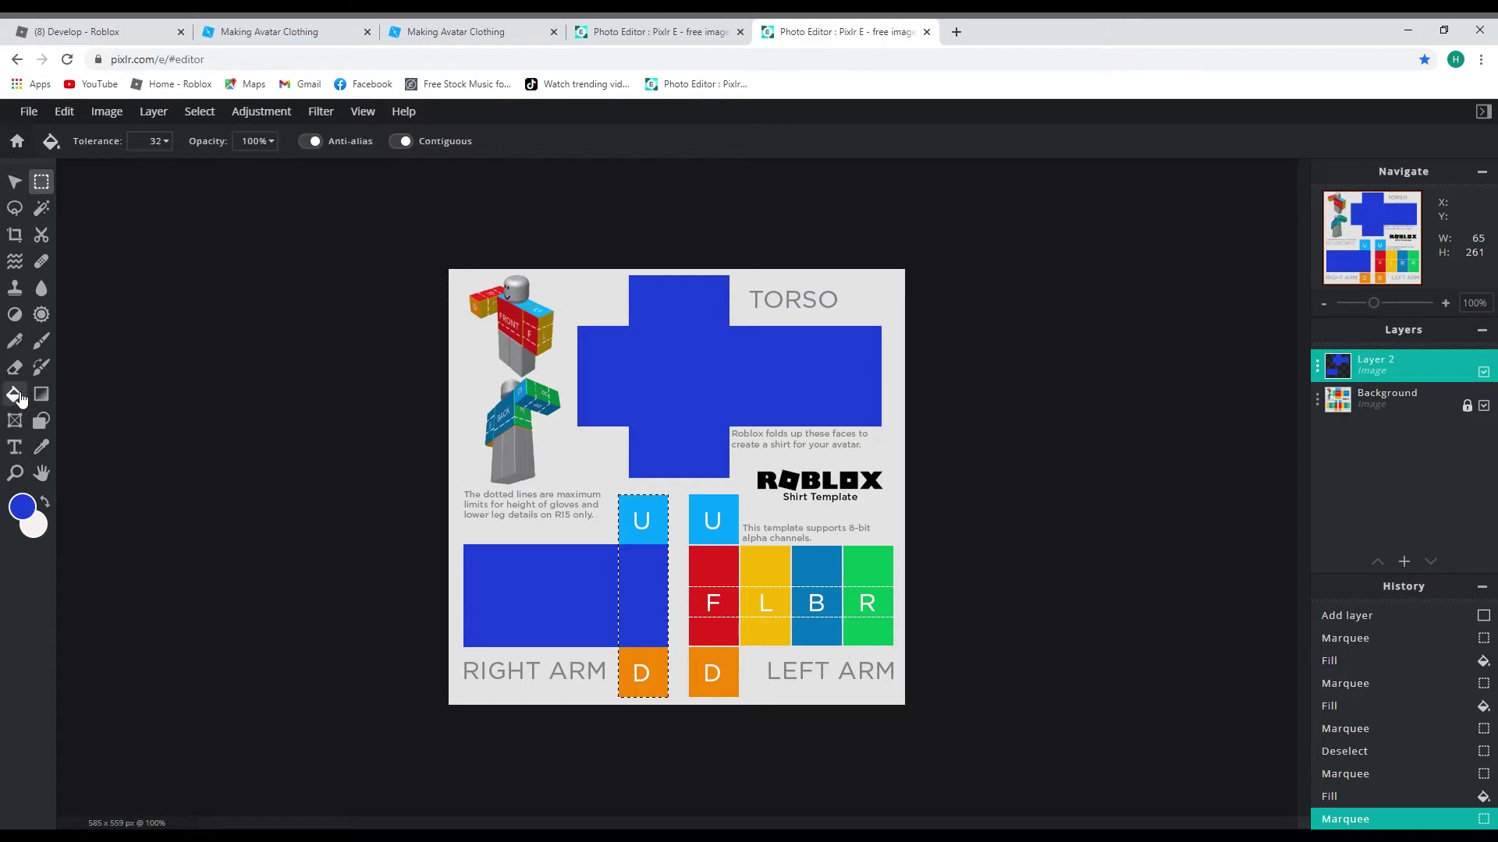
left_click(652, 538)
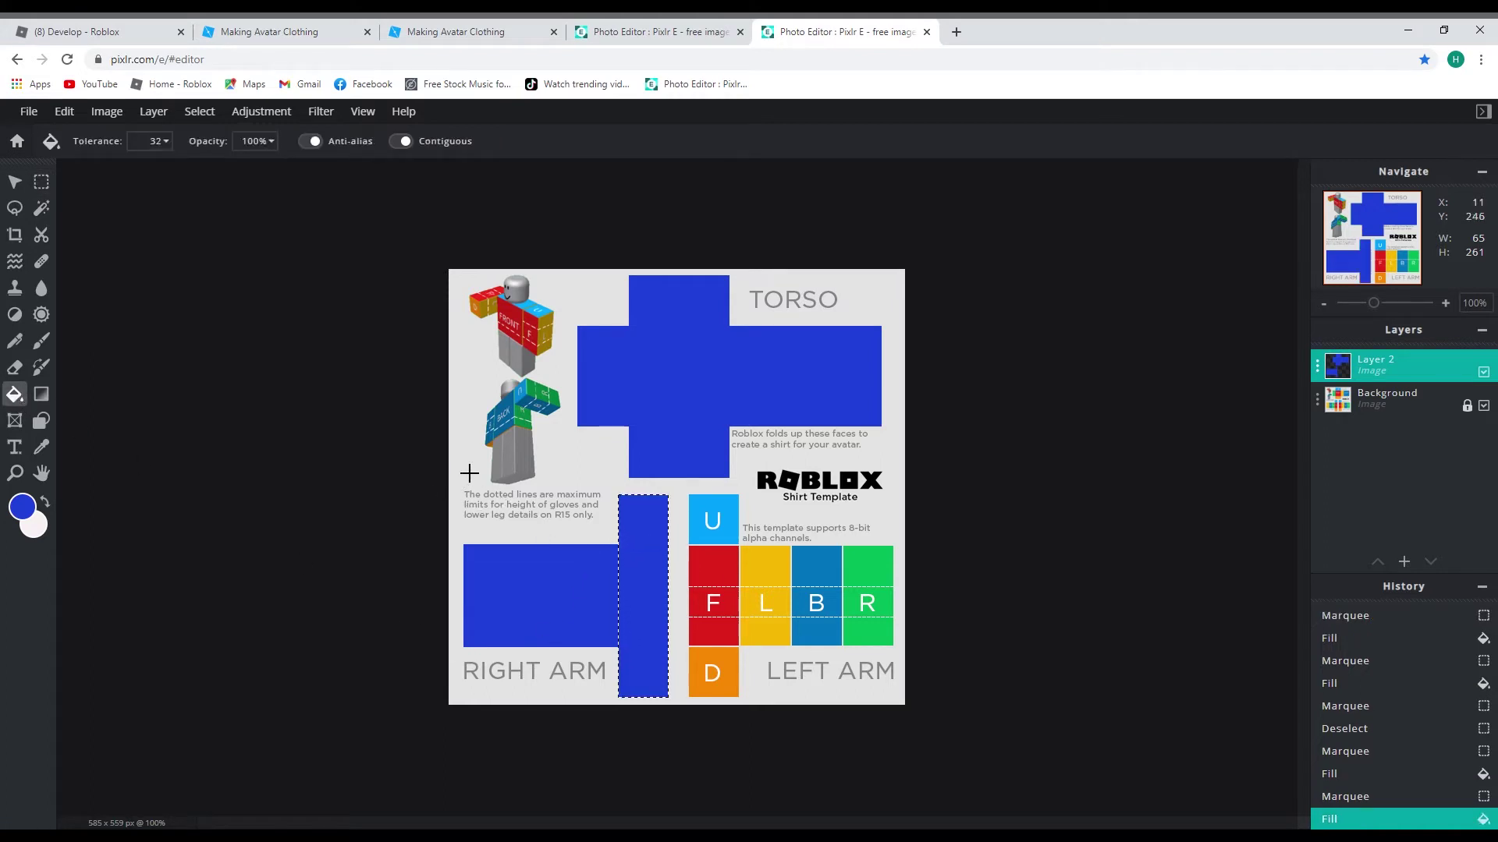
- Select the whole blue right arm shape with a rectangular marquee of about 279 × 279 px, then copy and paste it
left_click(41, 182)
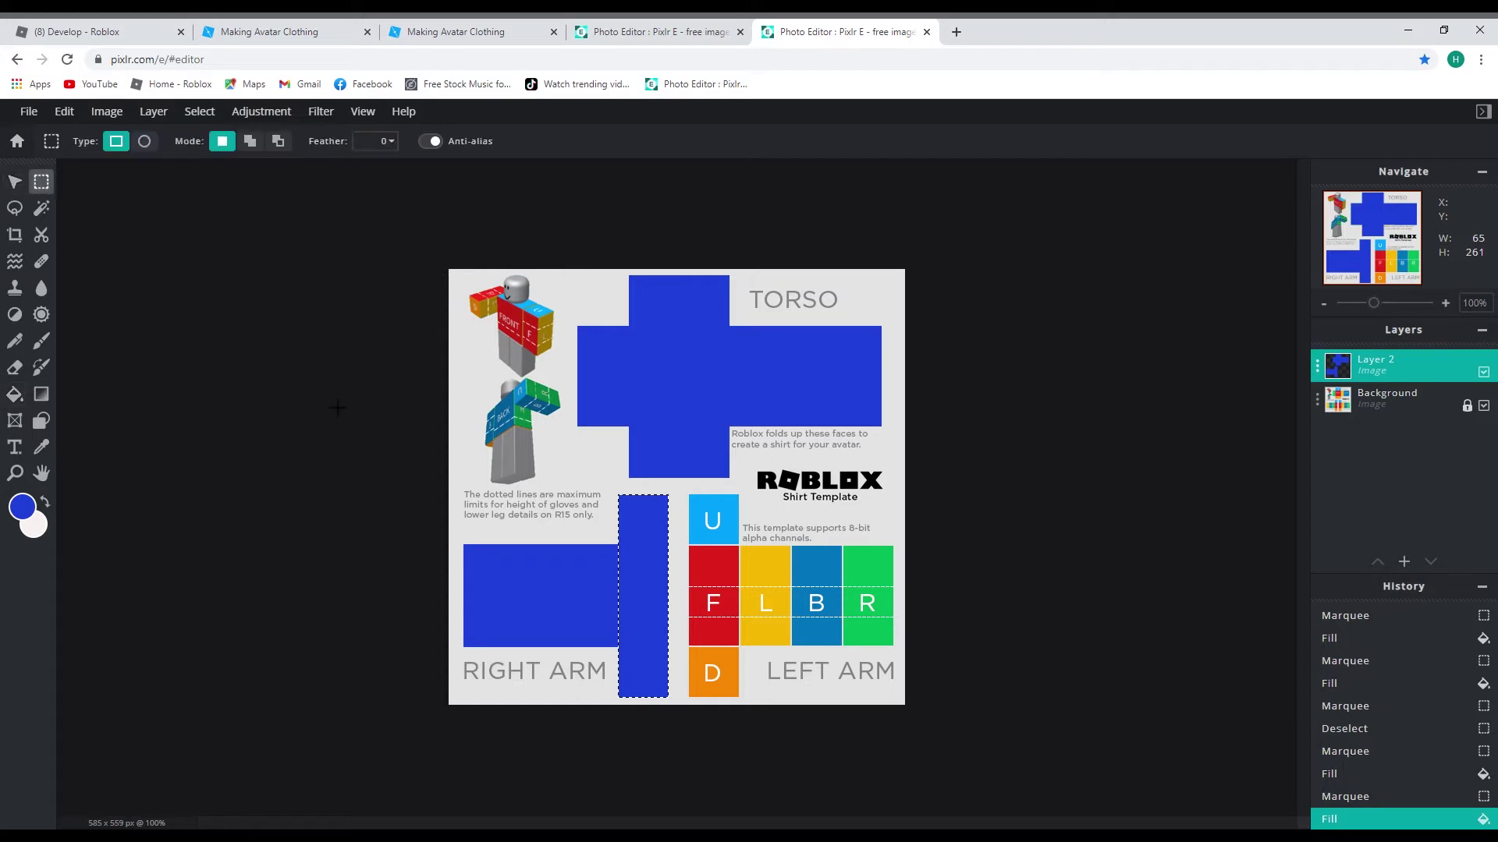
left_click(477, 514)
left_click_drag(457, 487, 680, 705)
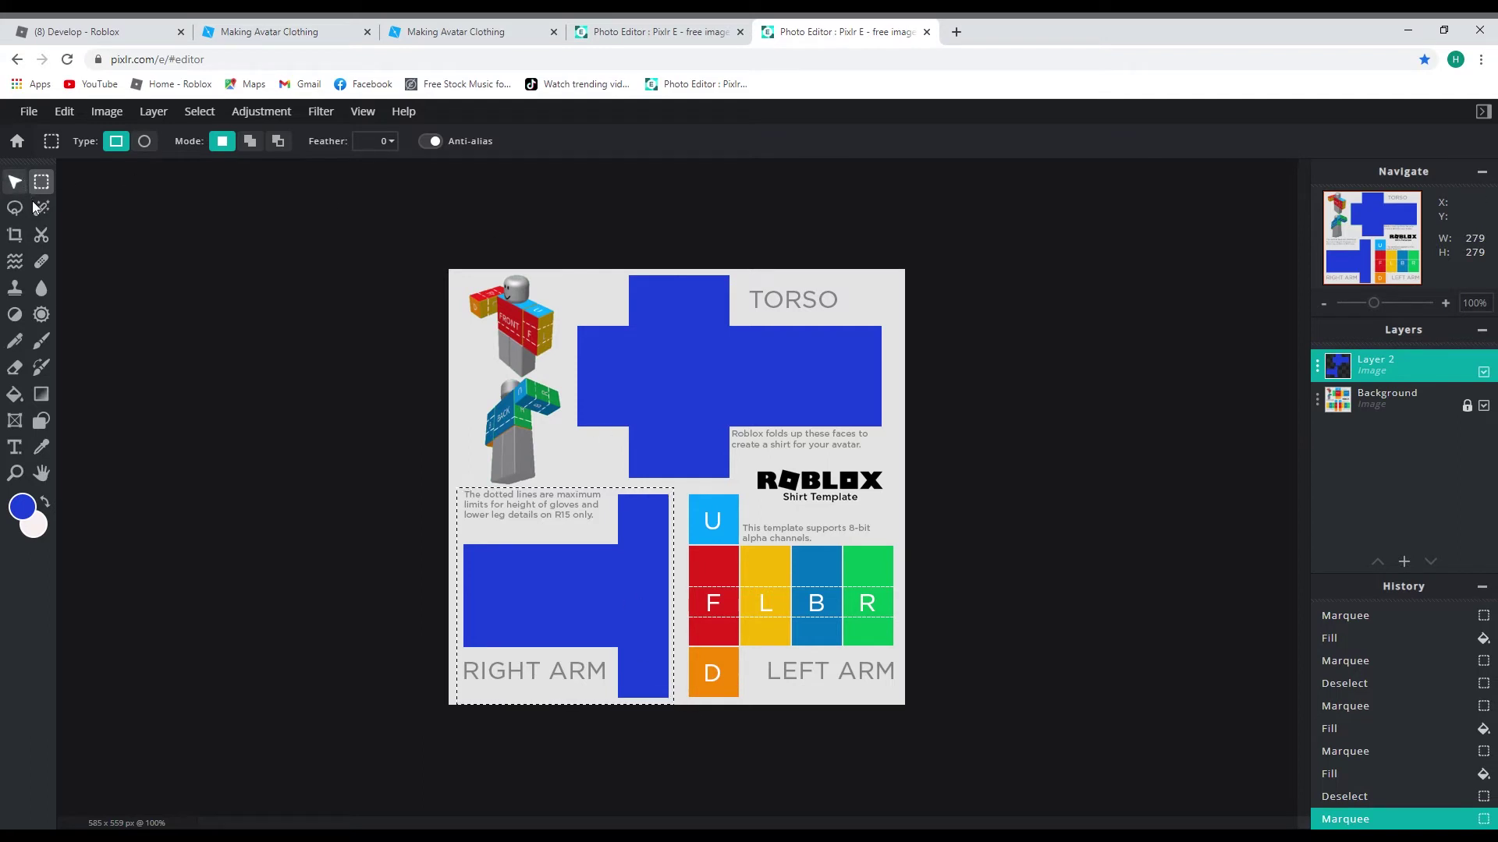
key("alt")
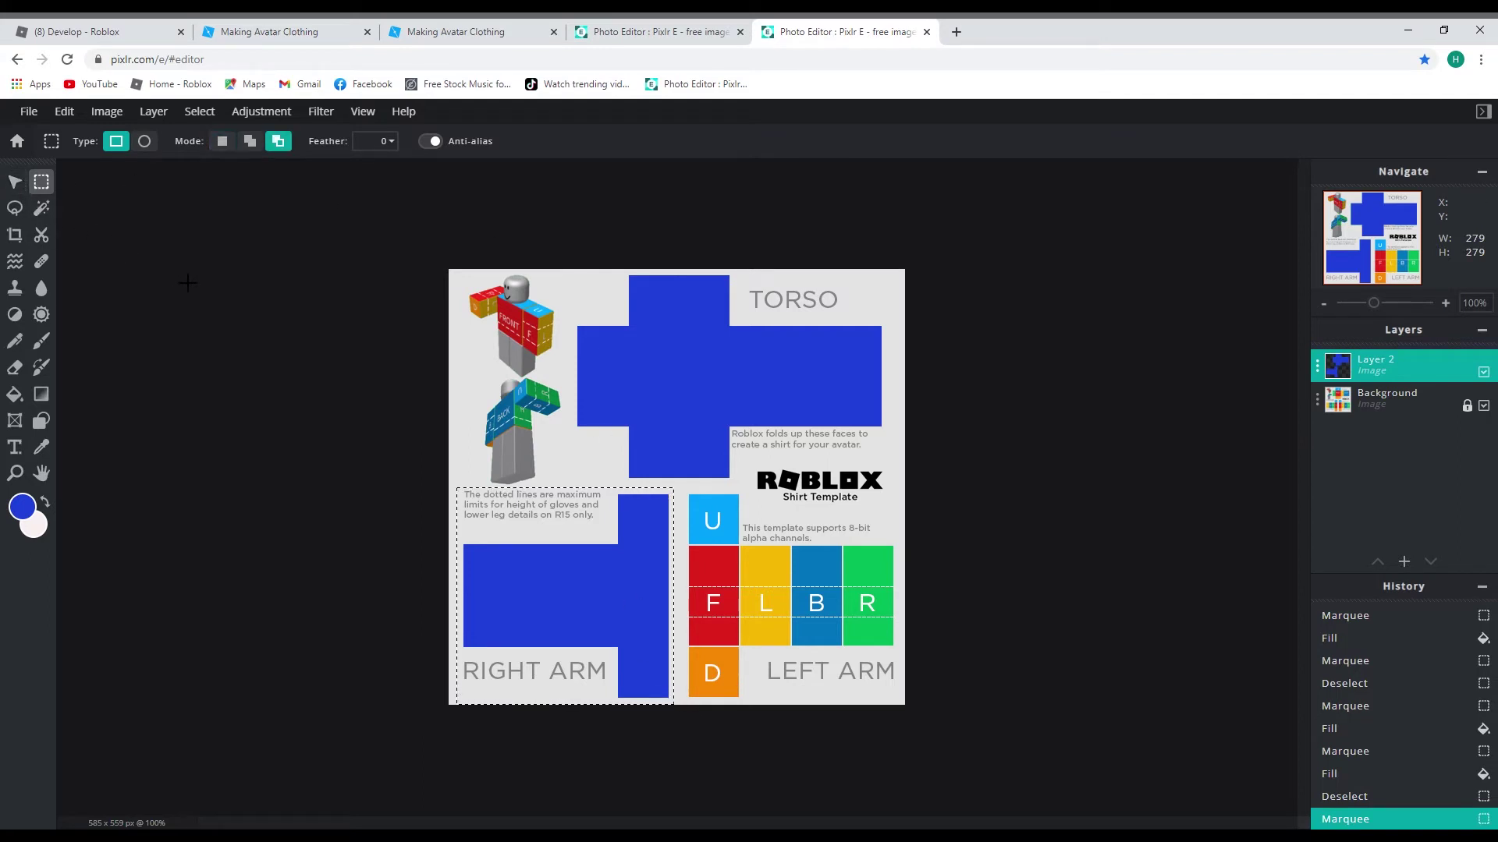
key("ctrl+c")
key("alt")
key("ctrl+v")
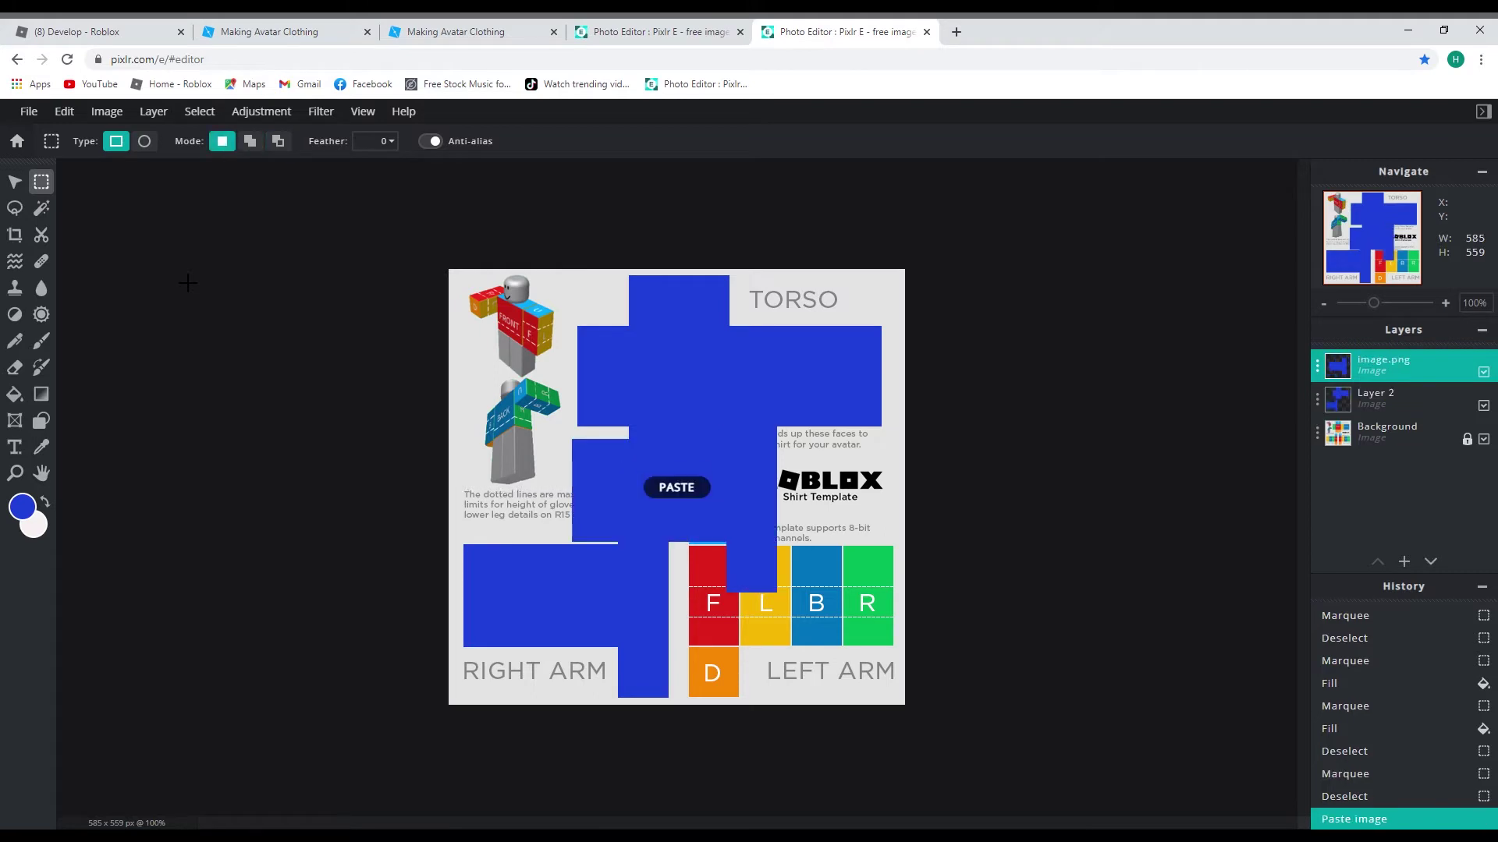
- Flip the pasted arm horizontally and move it over the left arm template at about X 300, Y 280
left_click(18, 182)
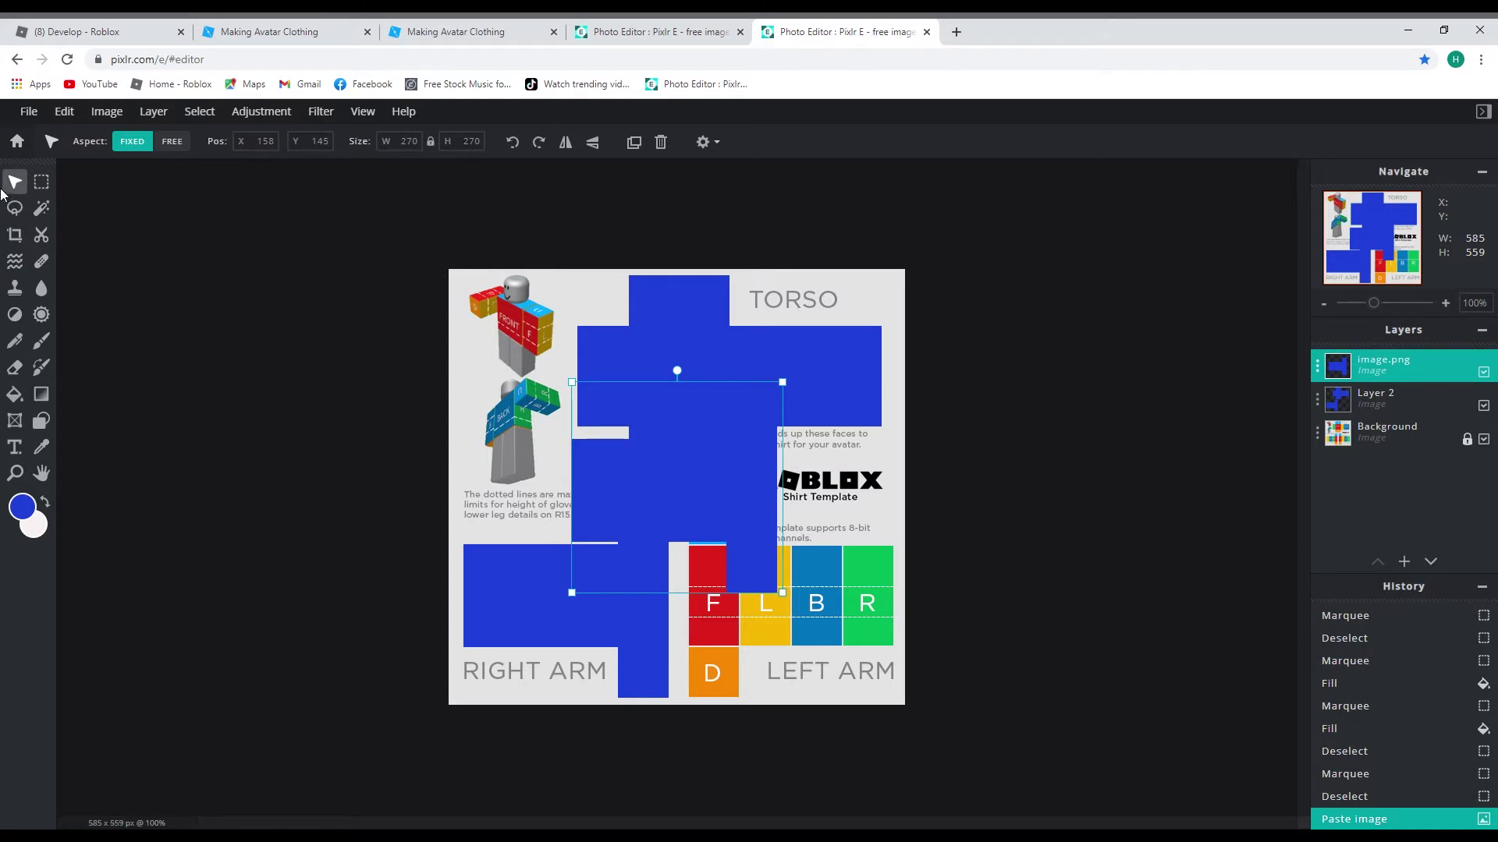
left_click(566, 144)
left_click_drag(724, 500, 832, 602)
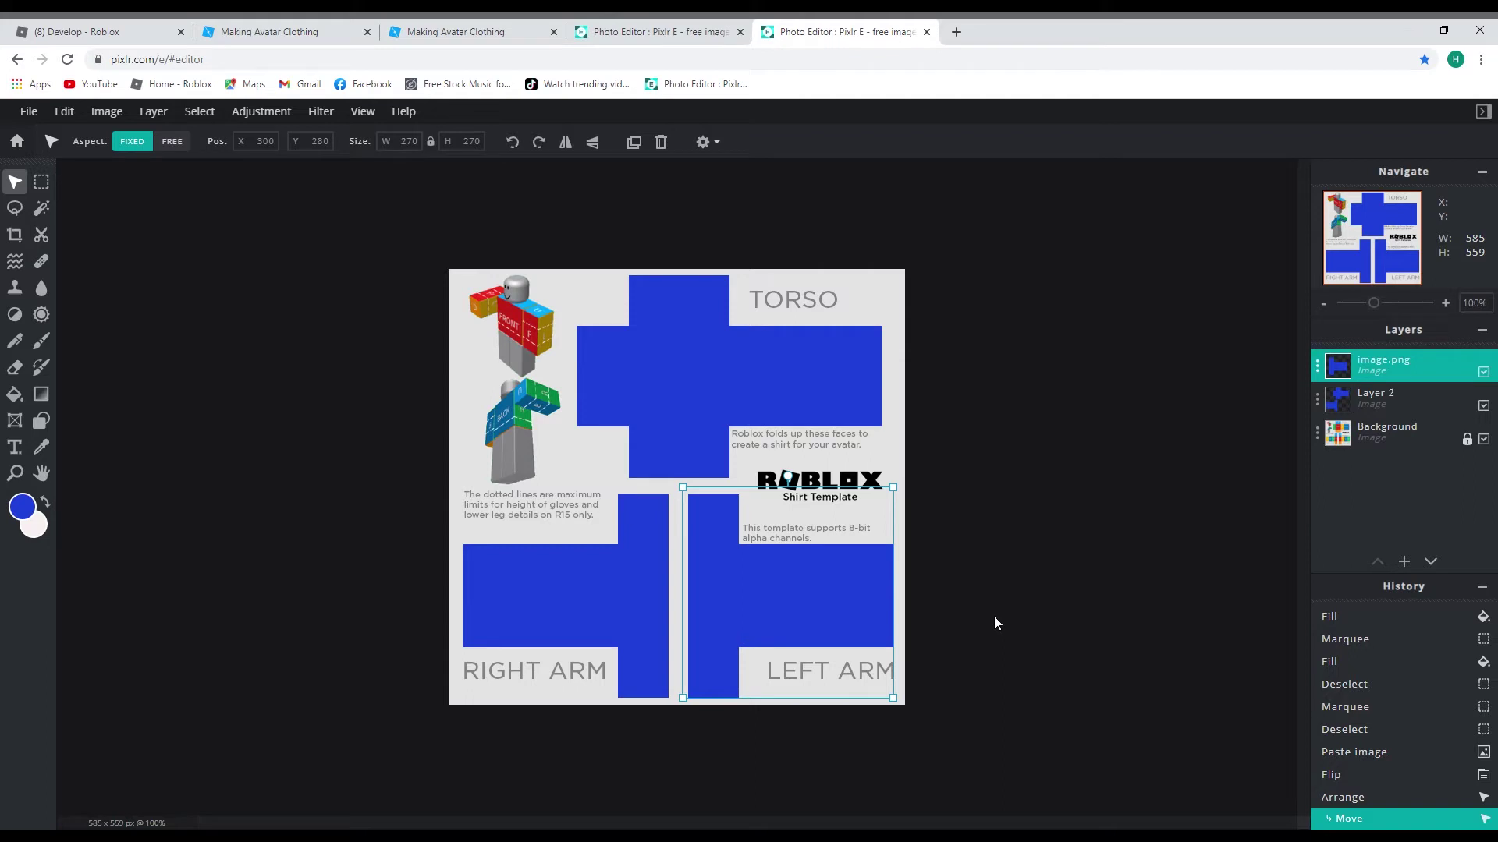
key("ctrl+z")
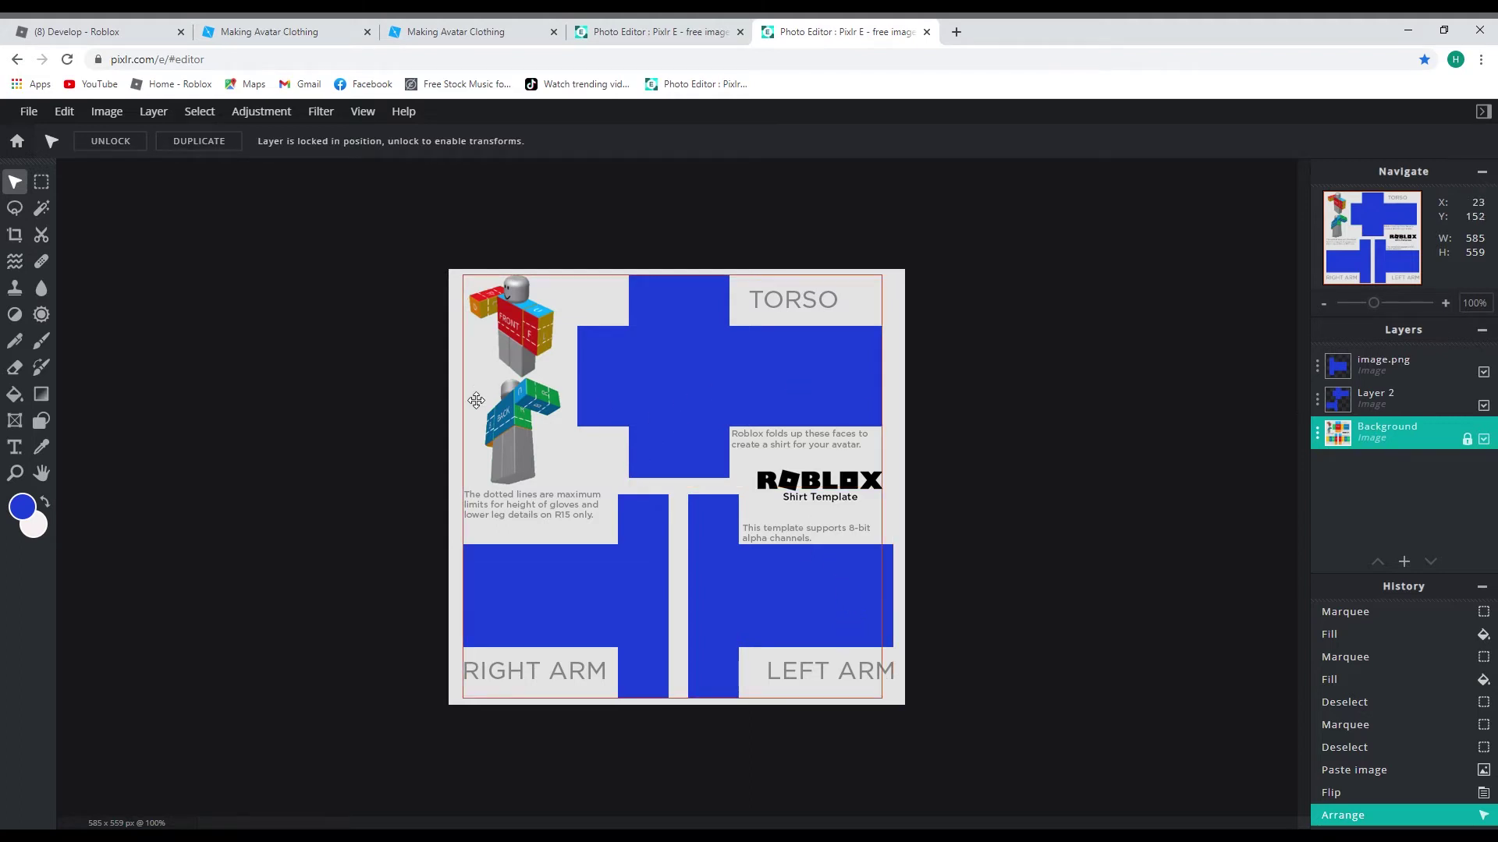
- Cut a neck opening of about 65 × 21 px from the Background layer with an elliptical marquee where UP meets FRONT
left_click(41, 182)
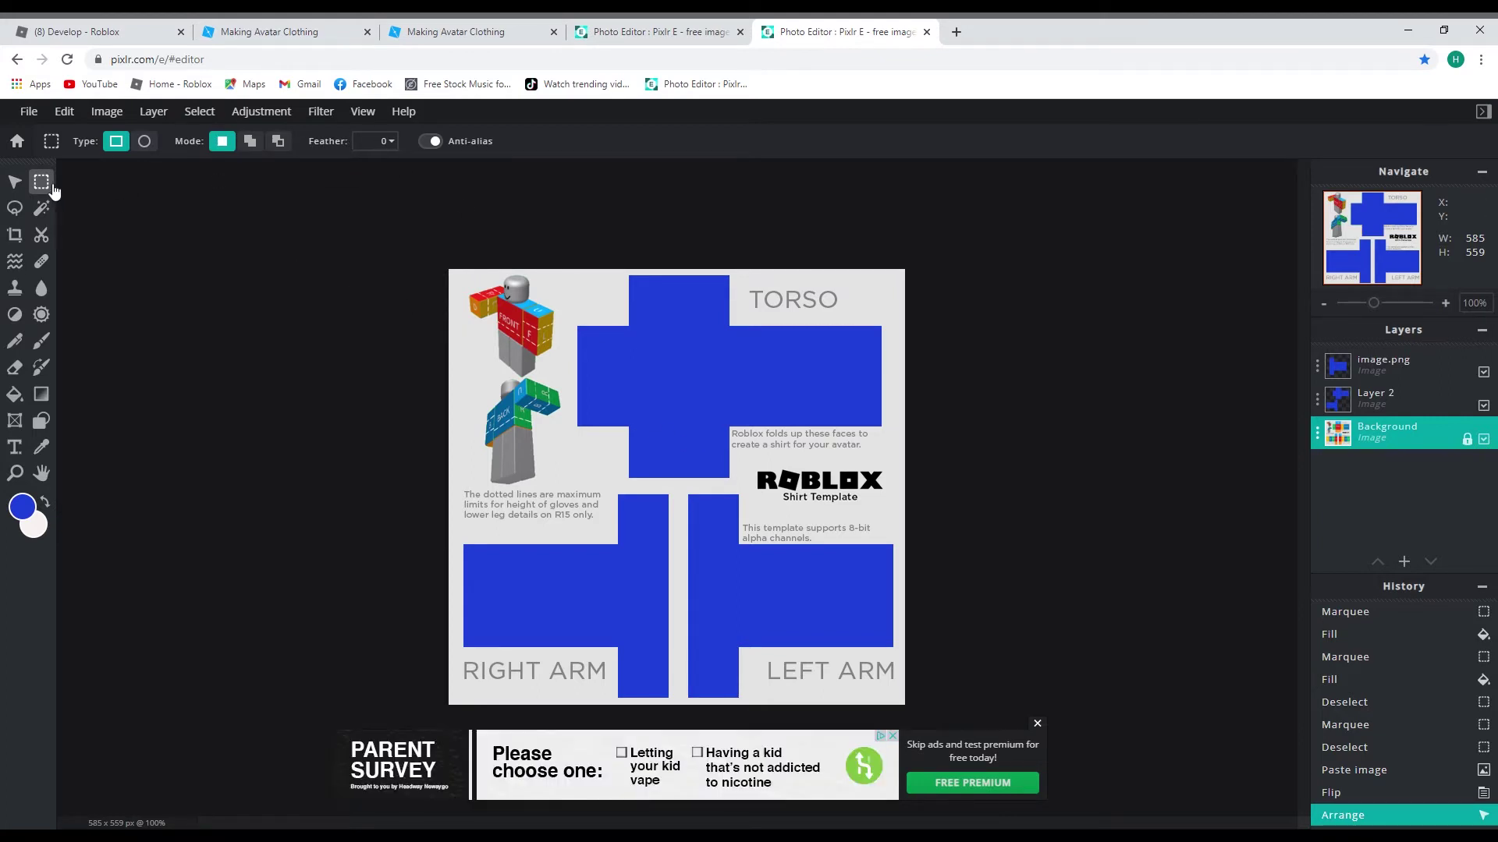
left_click(145, 144)
mouse_move(665, 331)
left_mouse_down()
mouse_move(716, 346)
mouse_move(686, 332)
left_mouse_up()
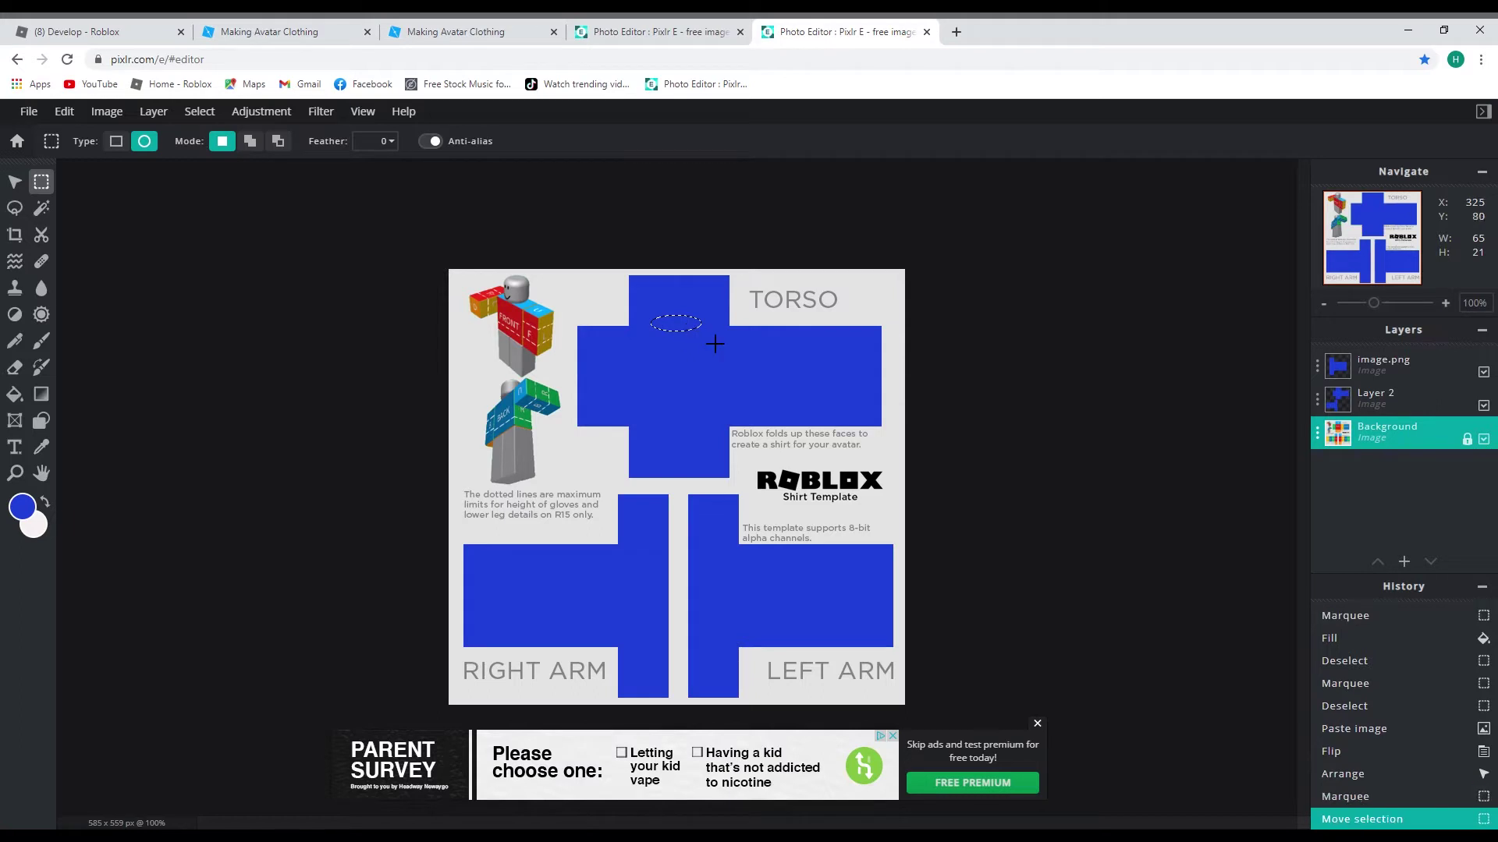
left_click(63, 111)
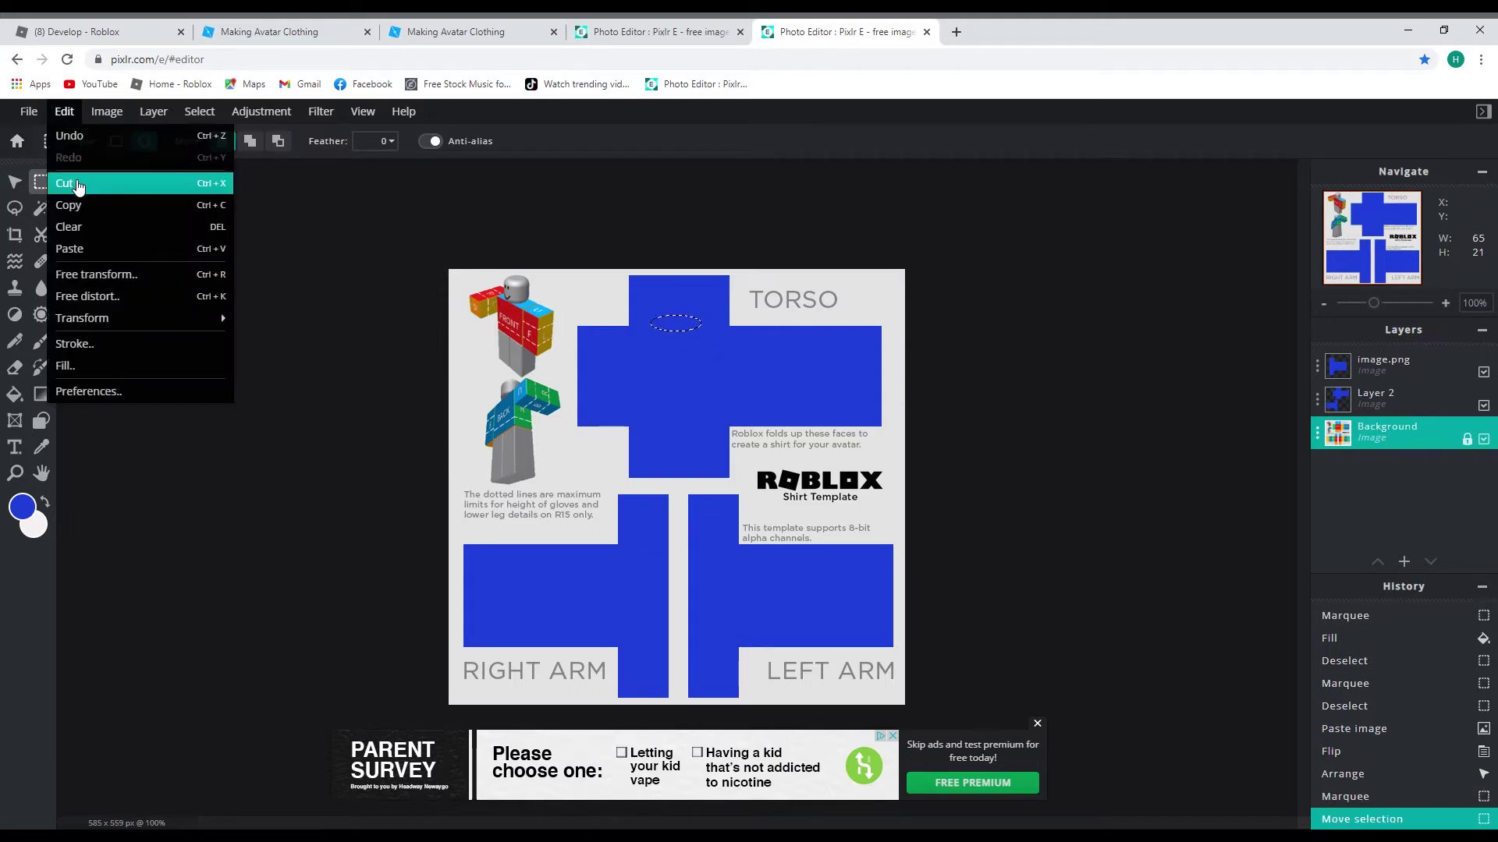
left_click(77, 182)
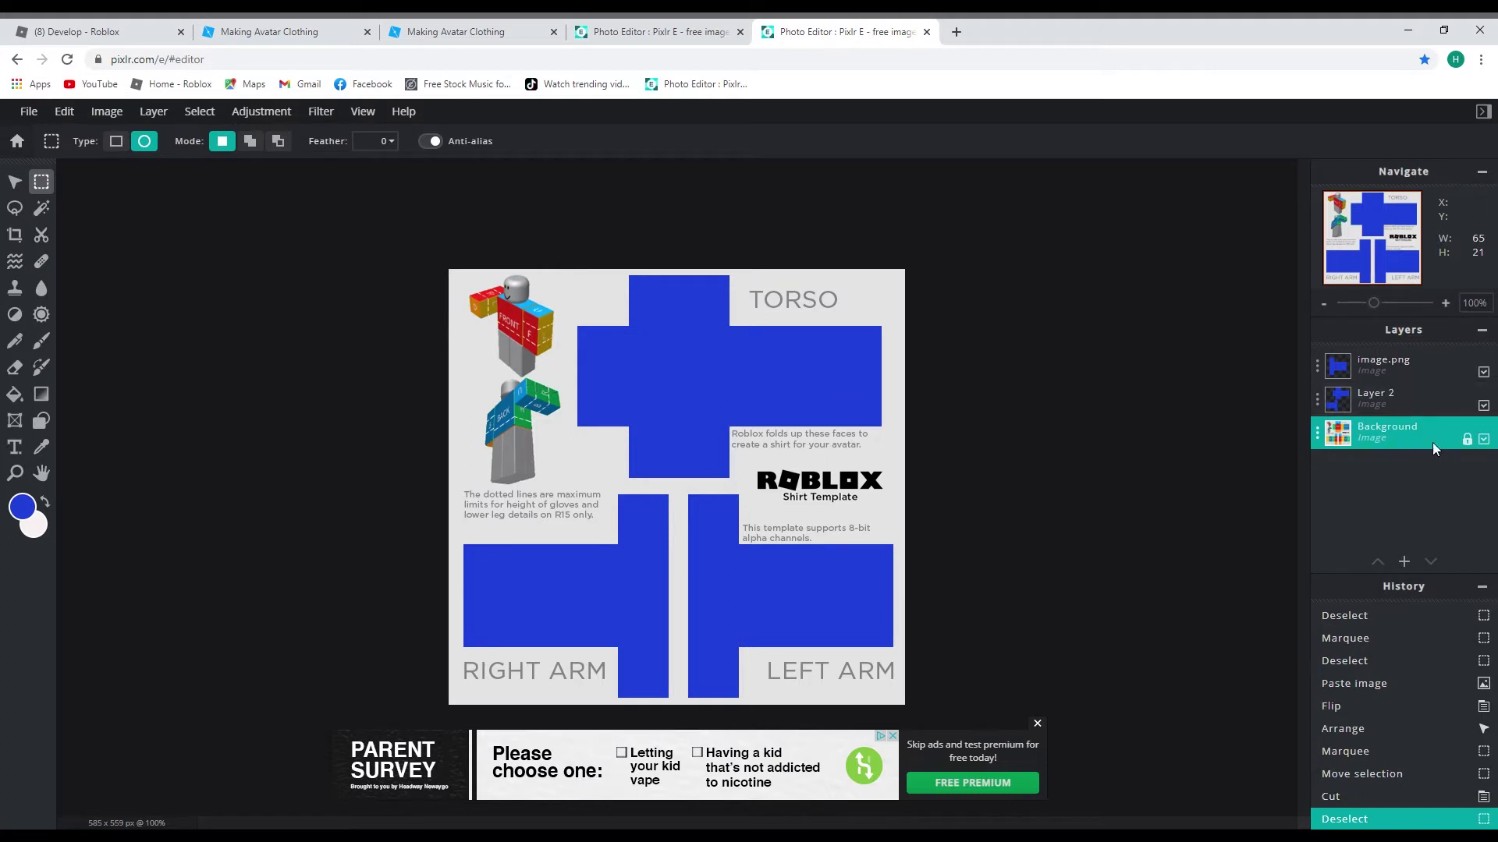
- Cut an elliptical neck opening of about 62 × 22 px from the blue torso on Layer 2
left_click(1412, 404)
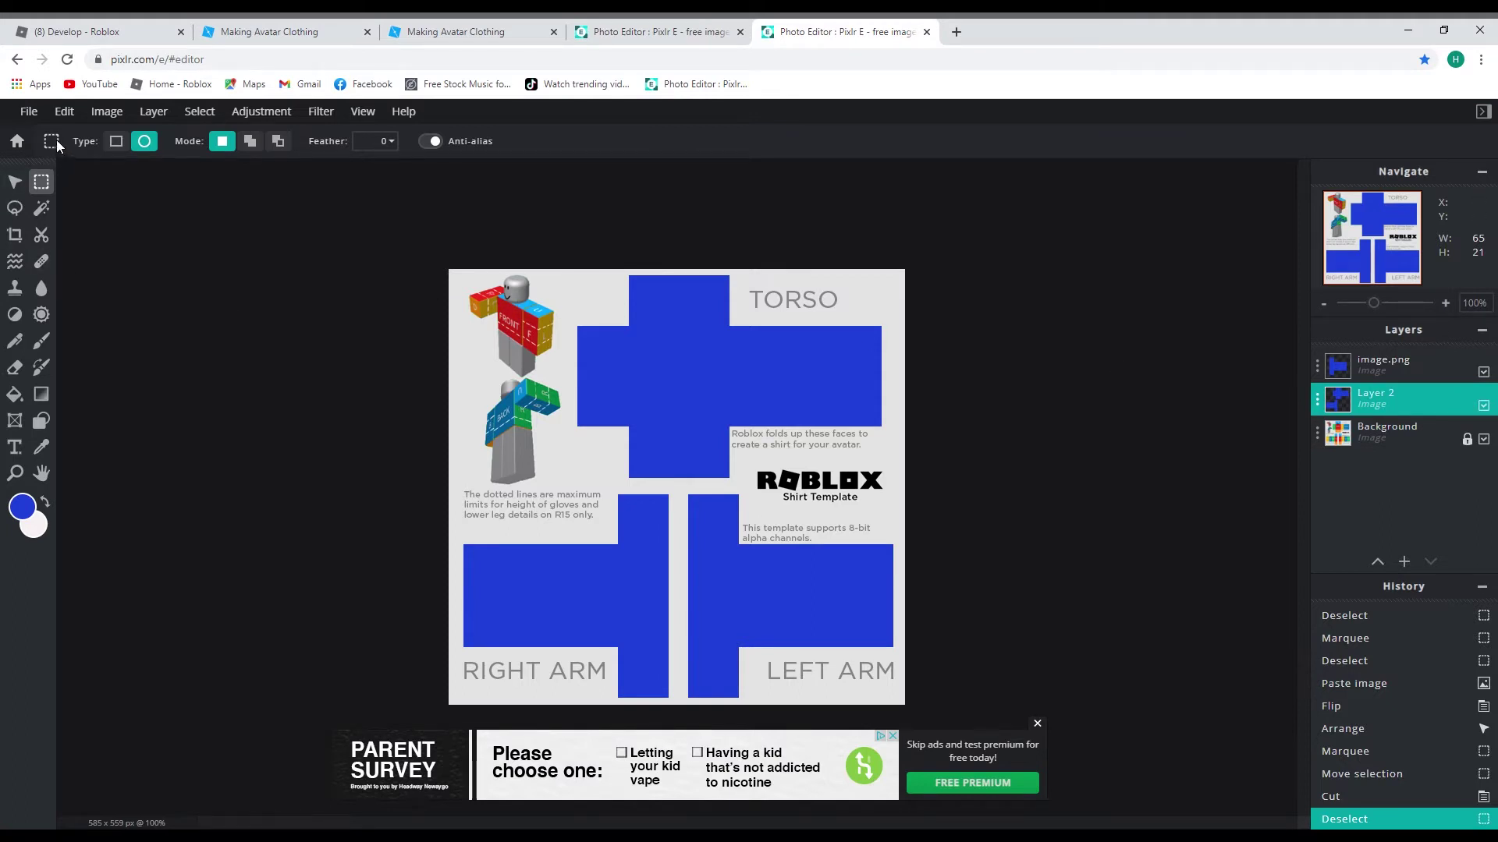
left_click_drag(666, 328, 715, 347)
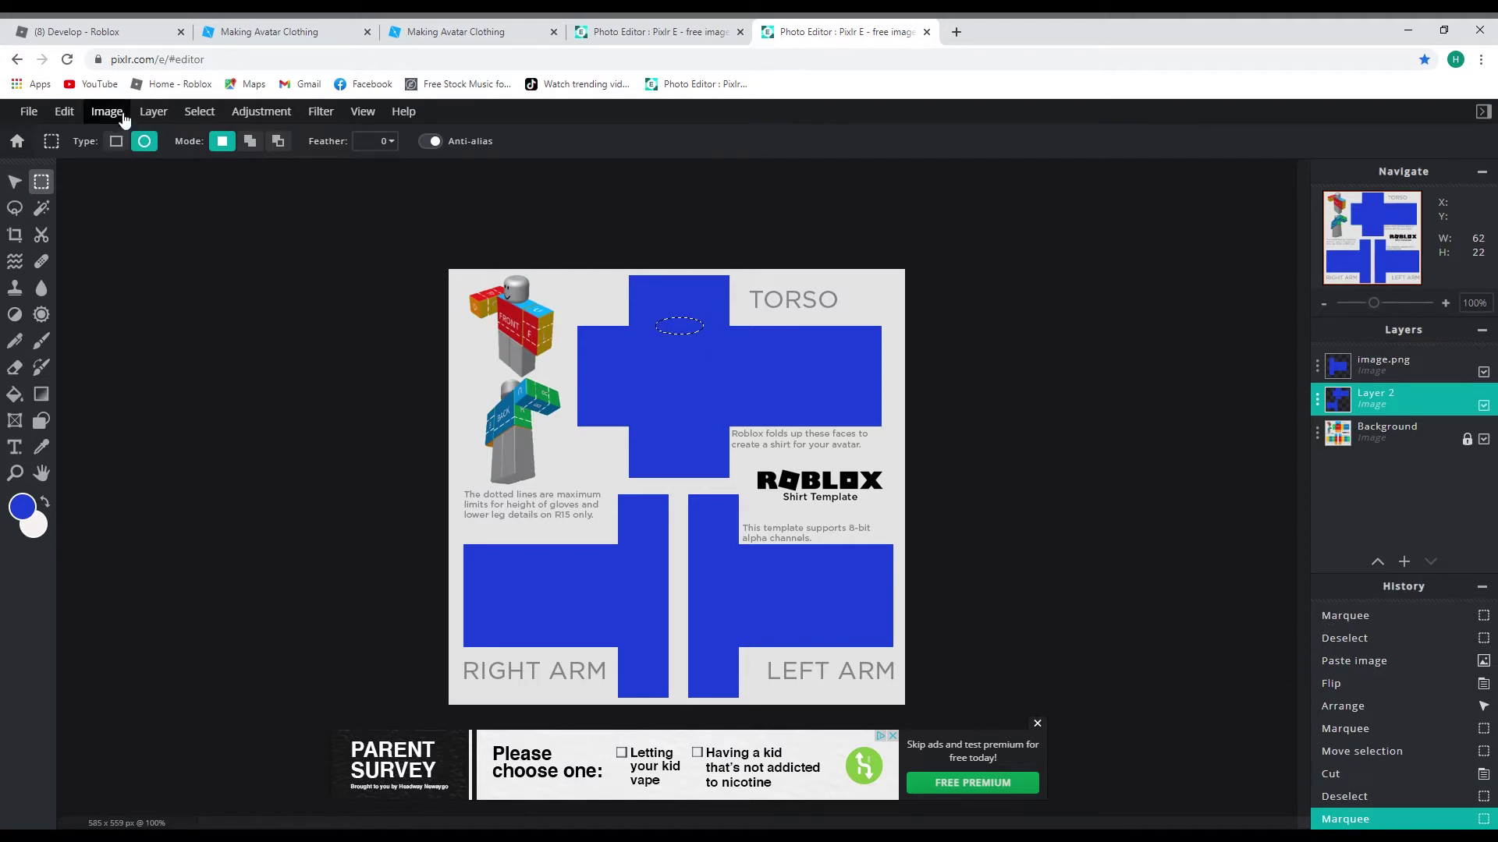
left_click(74, 113)
left_click(64, 183)
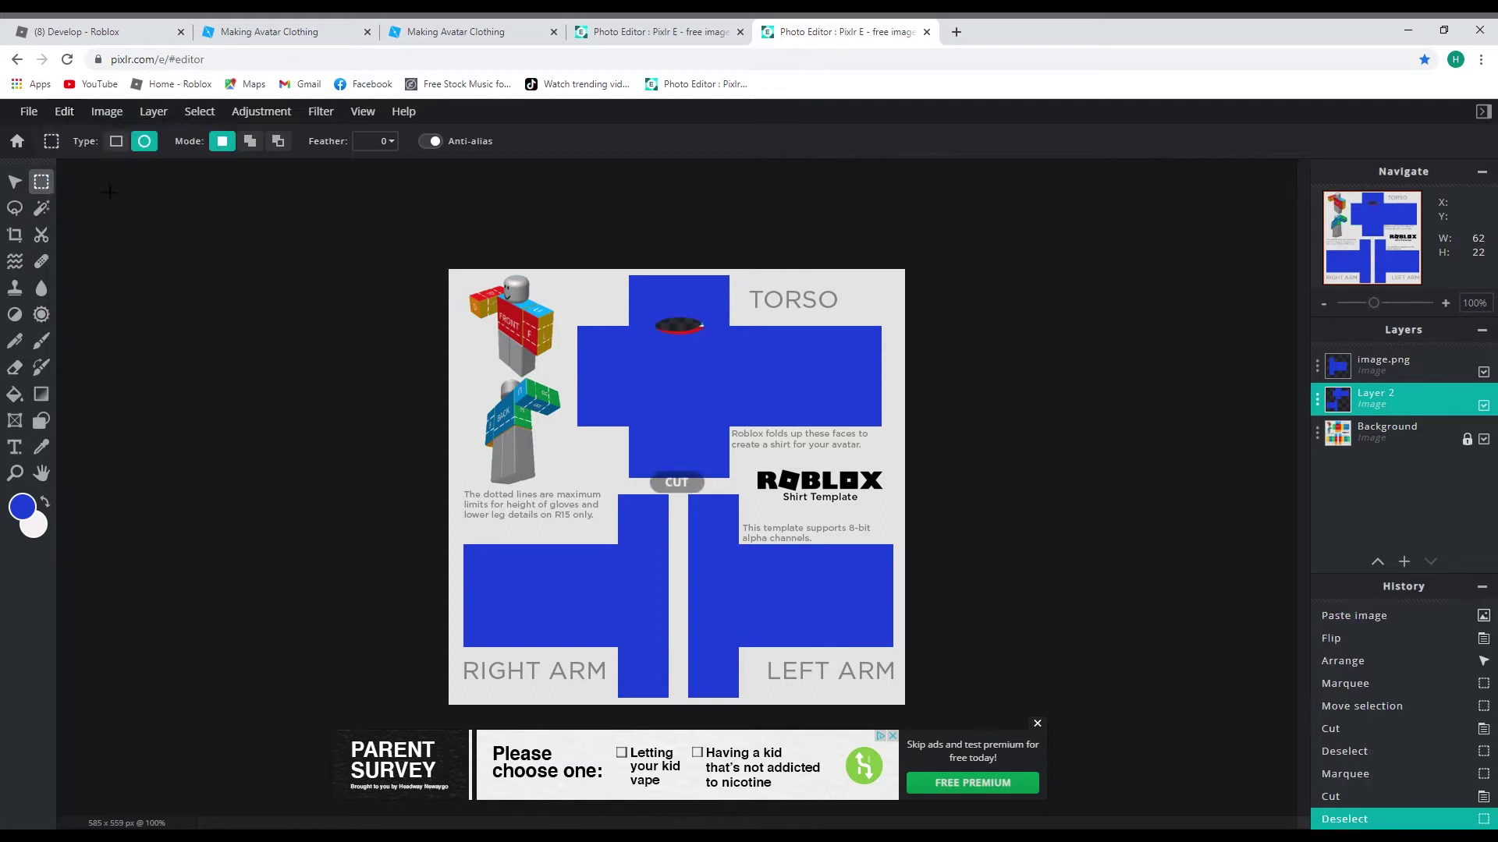
left_click(718, 350)
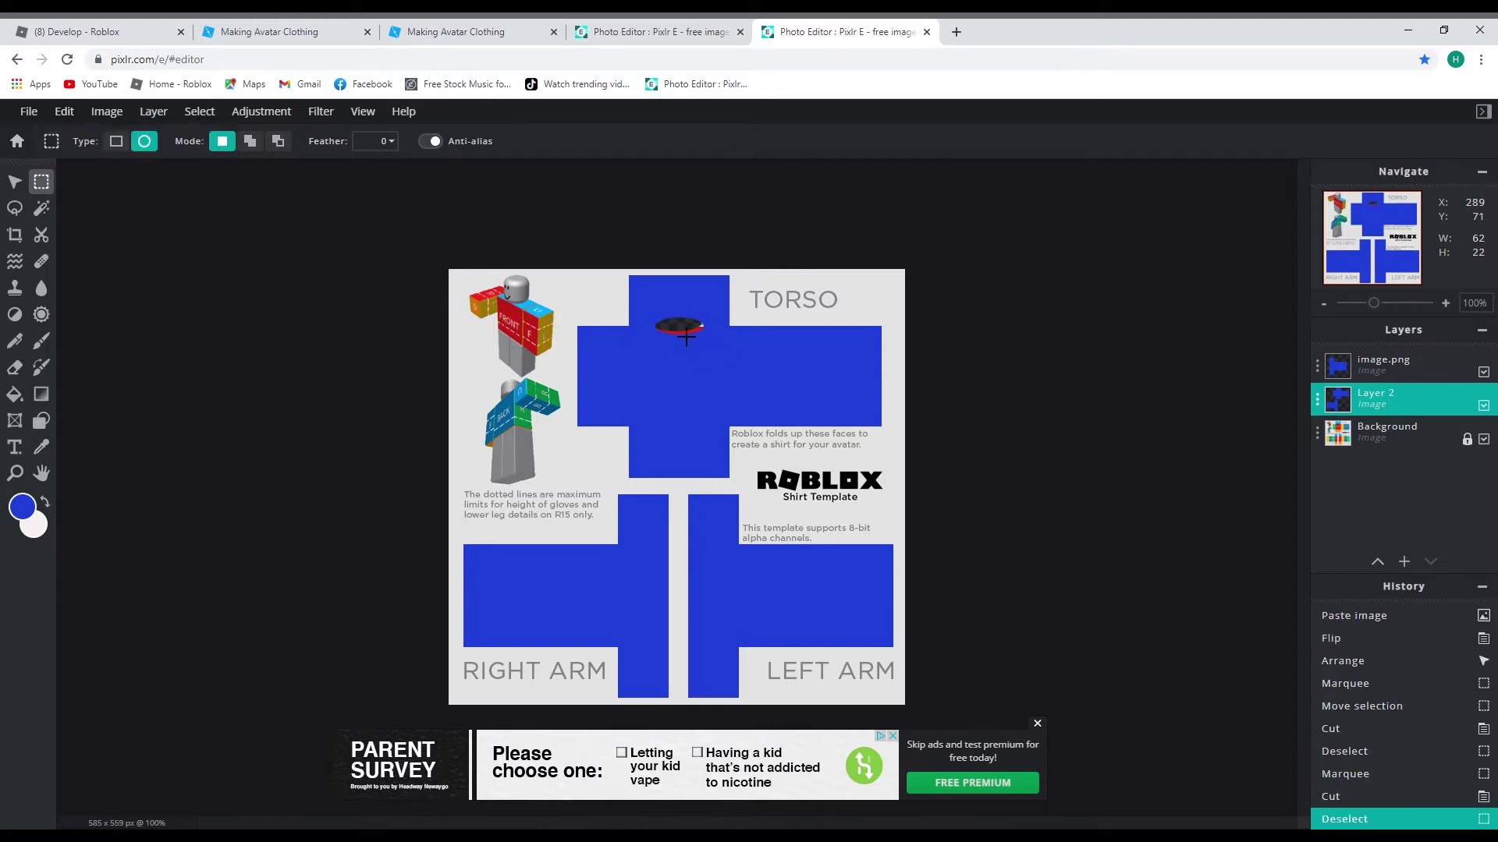
- Hide Layer 2 to examine the neck cutout in the Background layer, and show Layer 2 again
left_click(1348, 438)
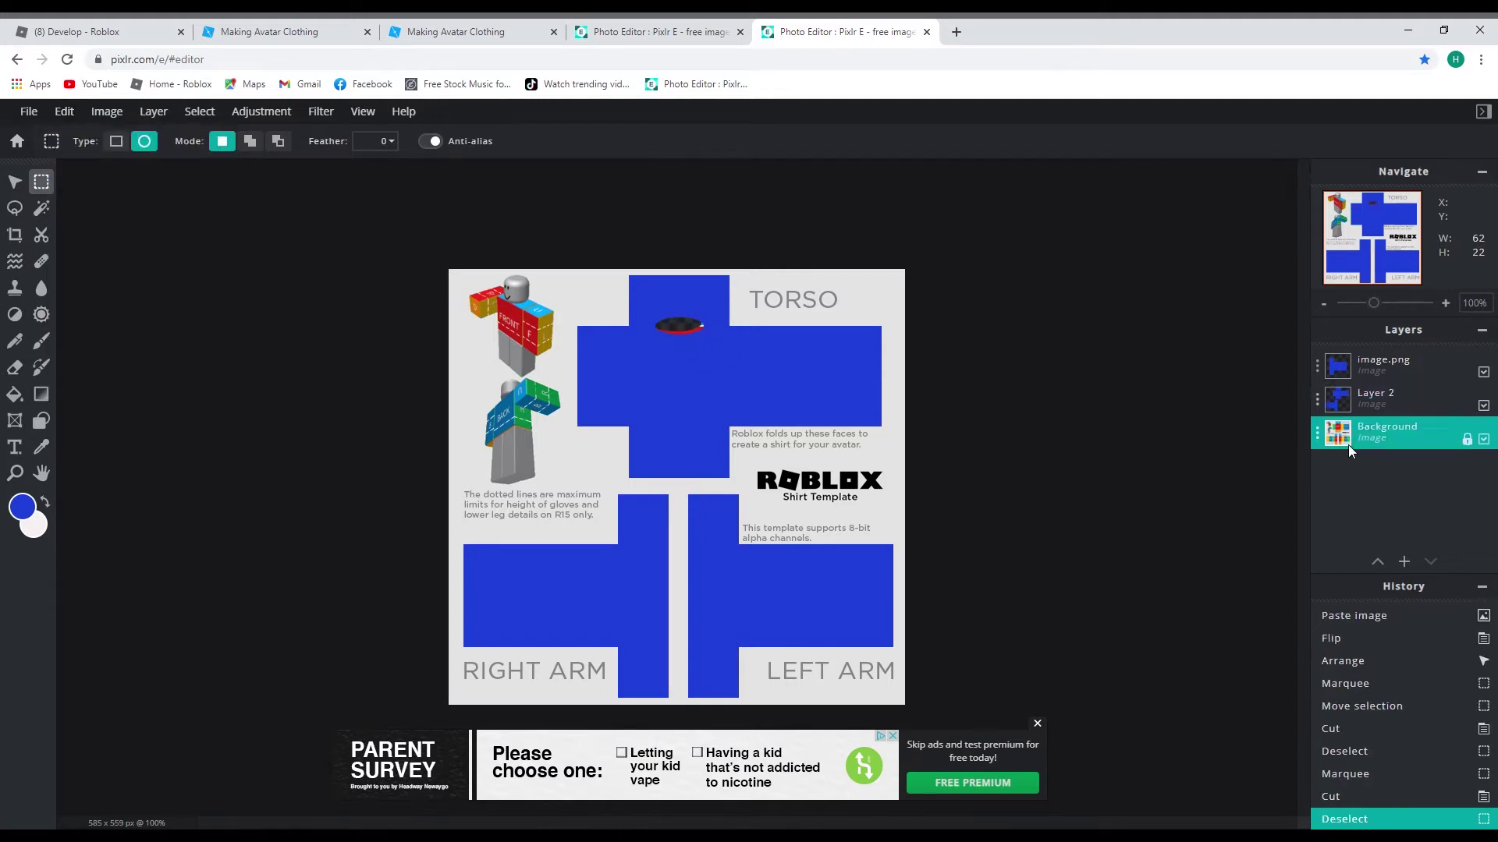
left_click(1483, 405)
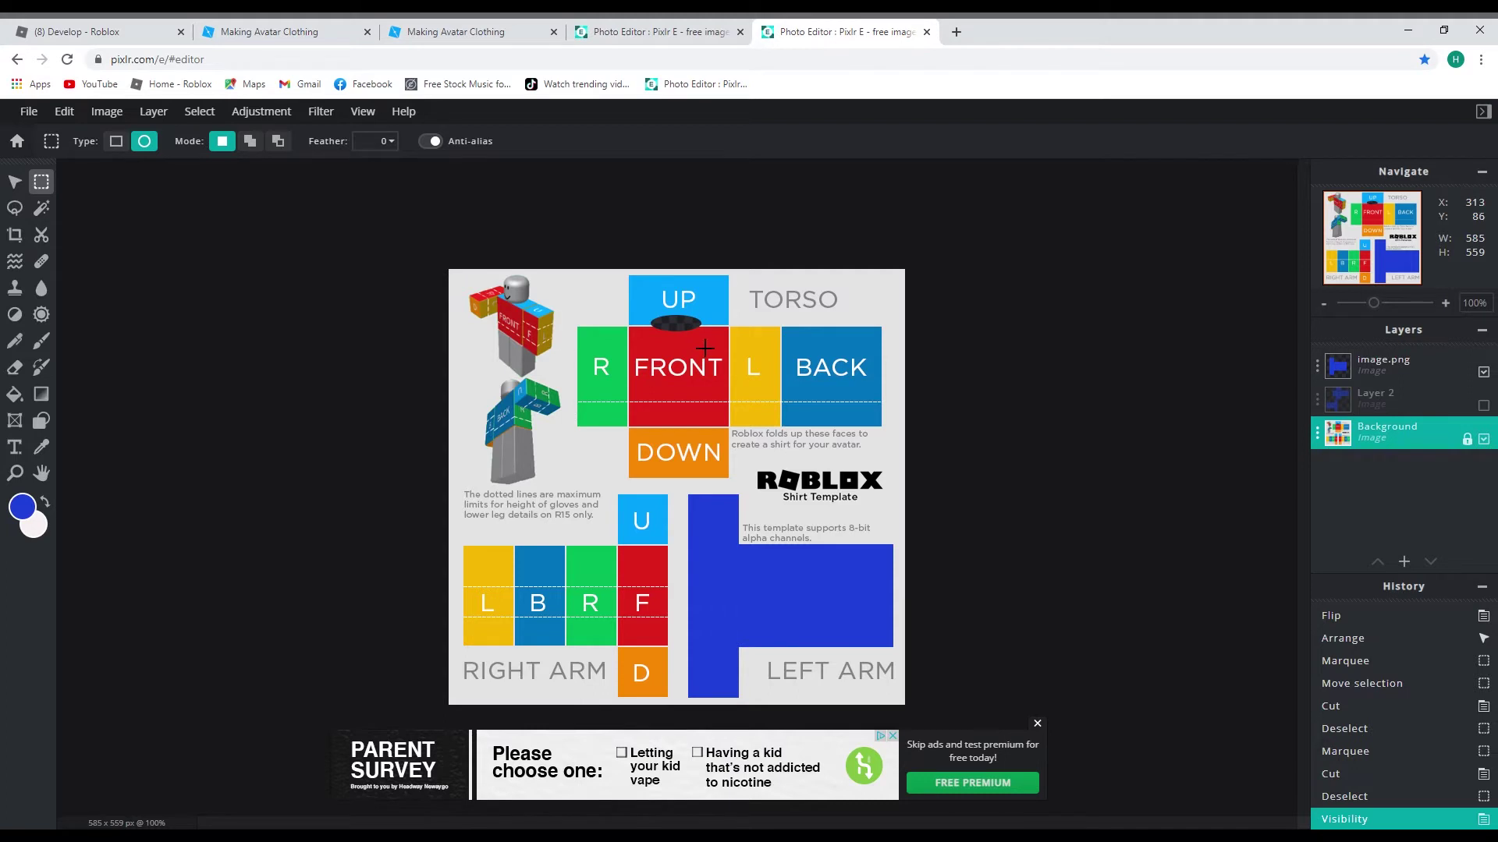
left_click(1402, 371)
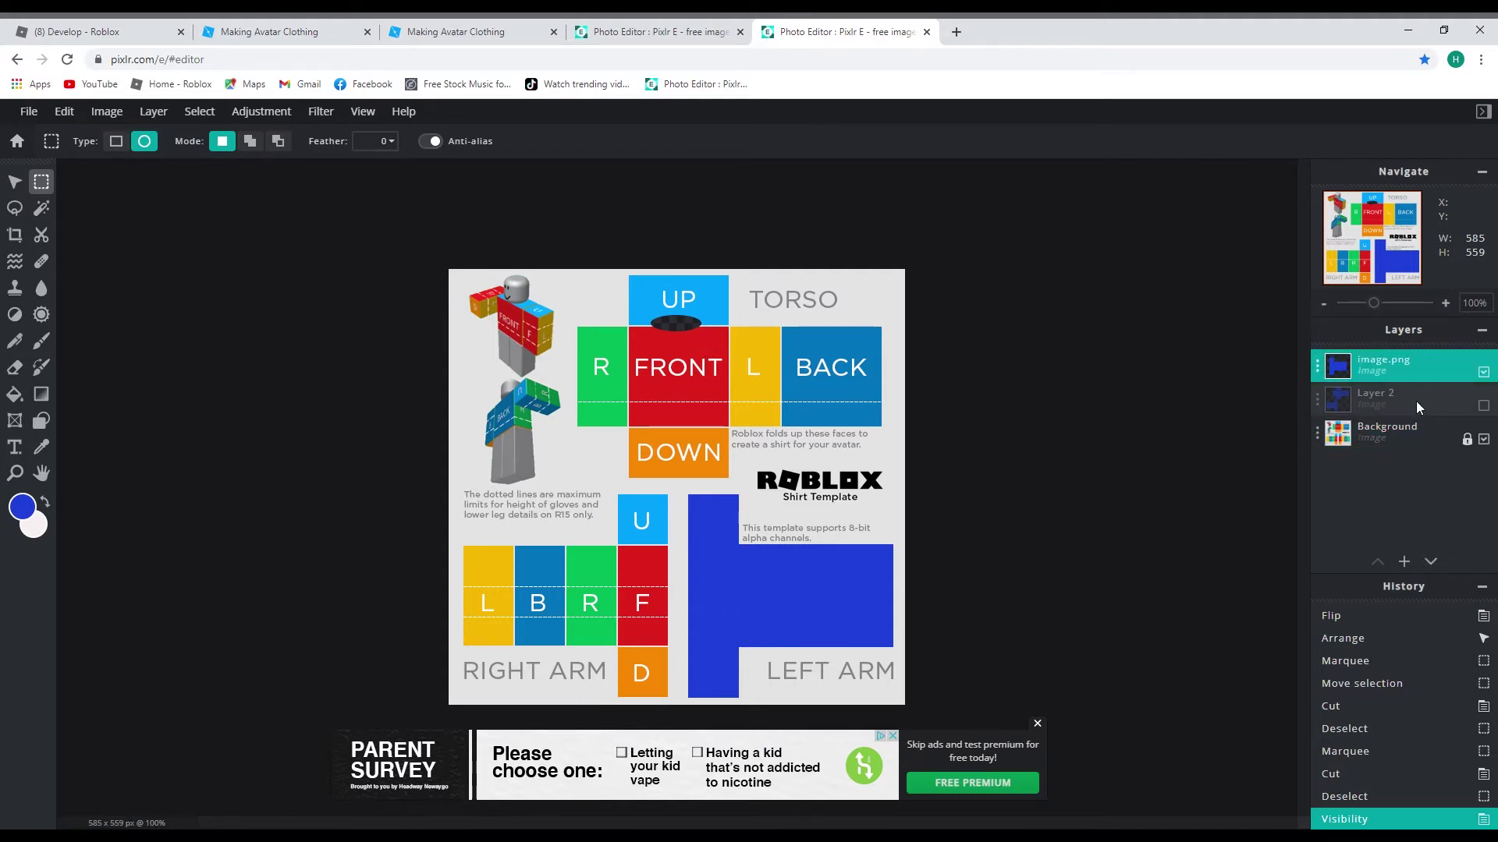
left_click(1416, 398)
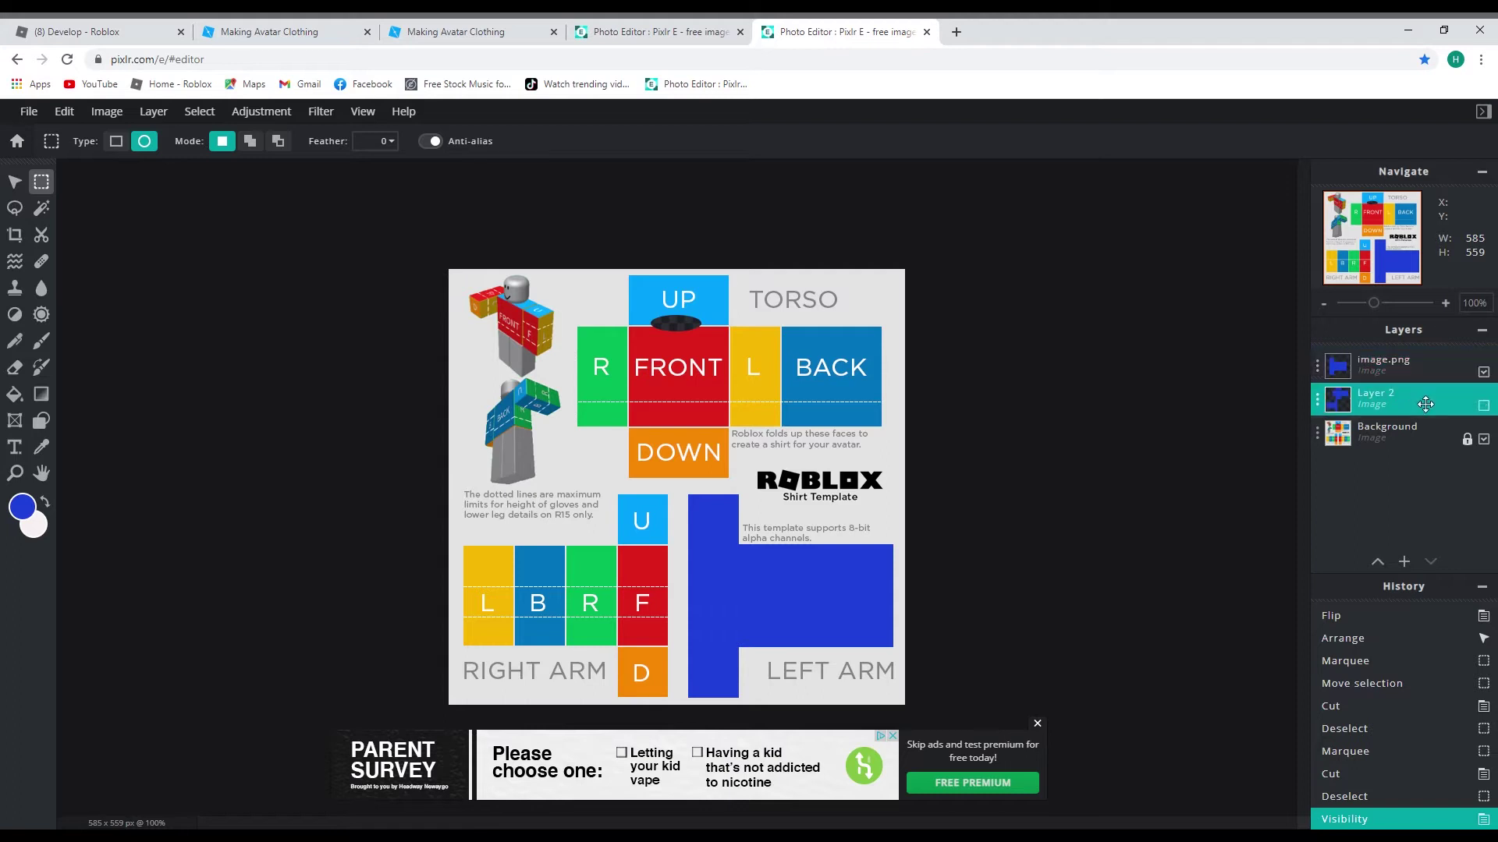
left_click(1483, 405)
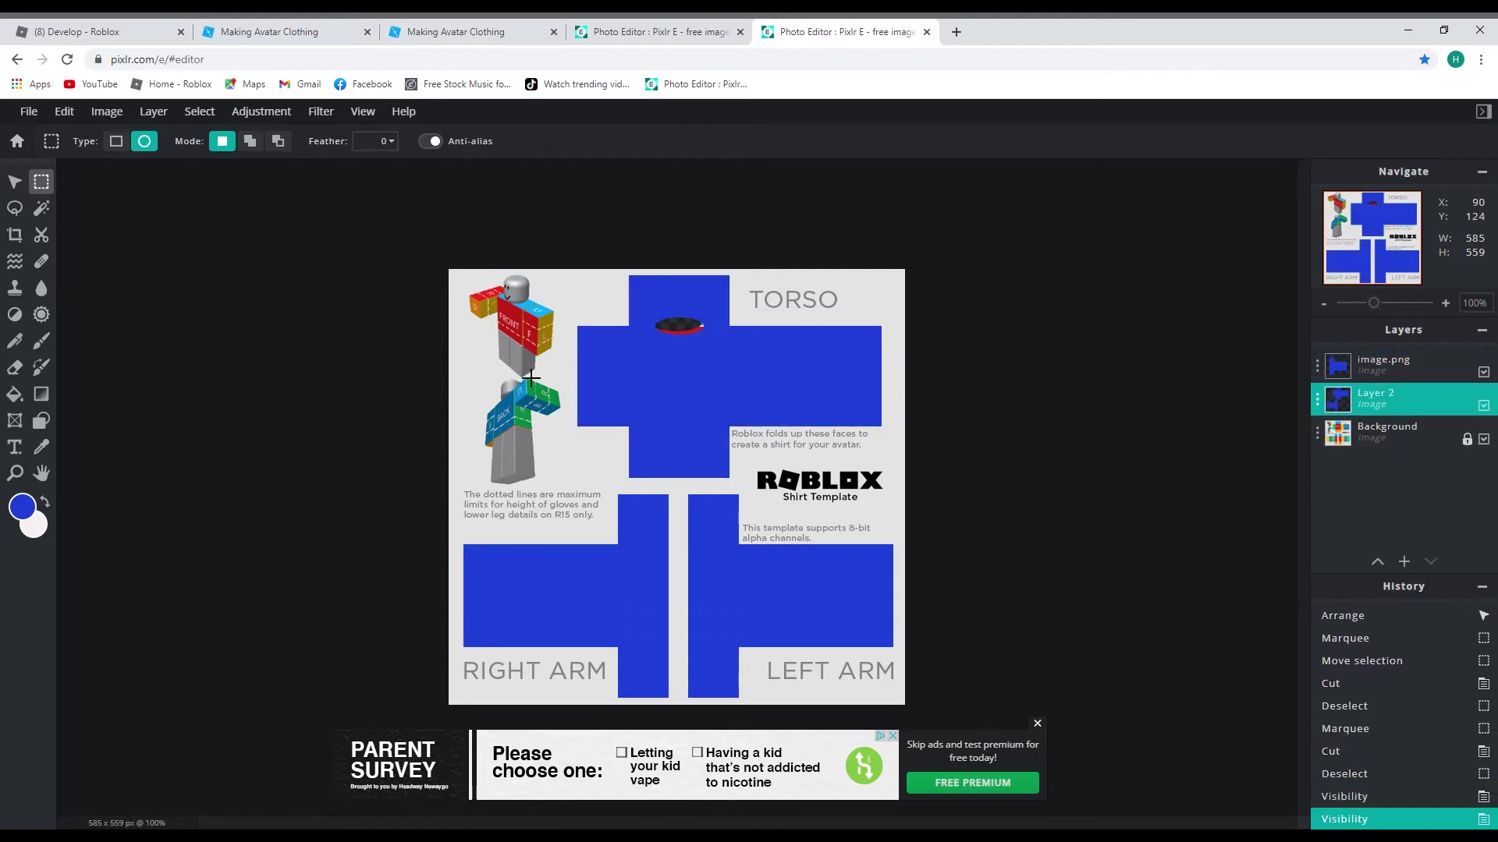
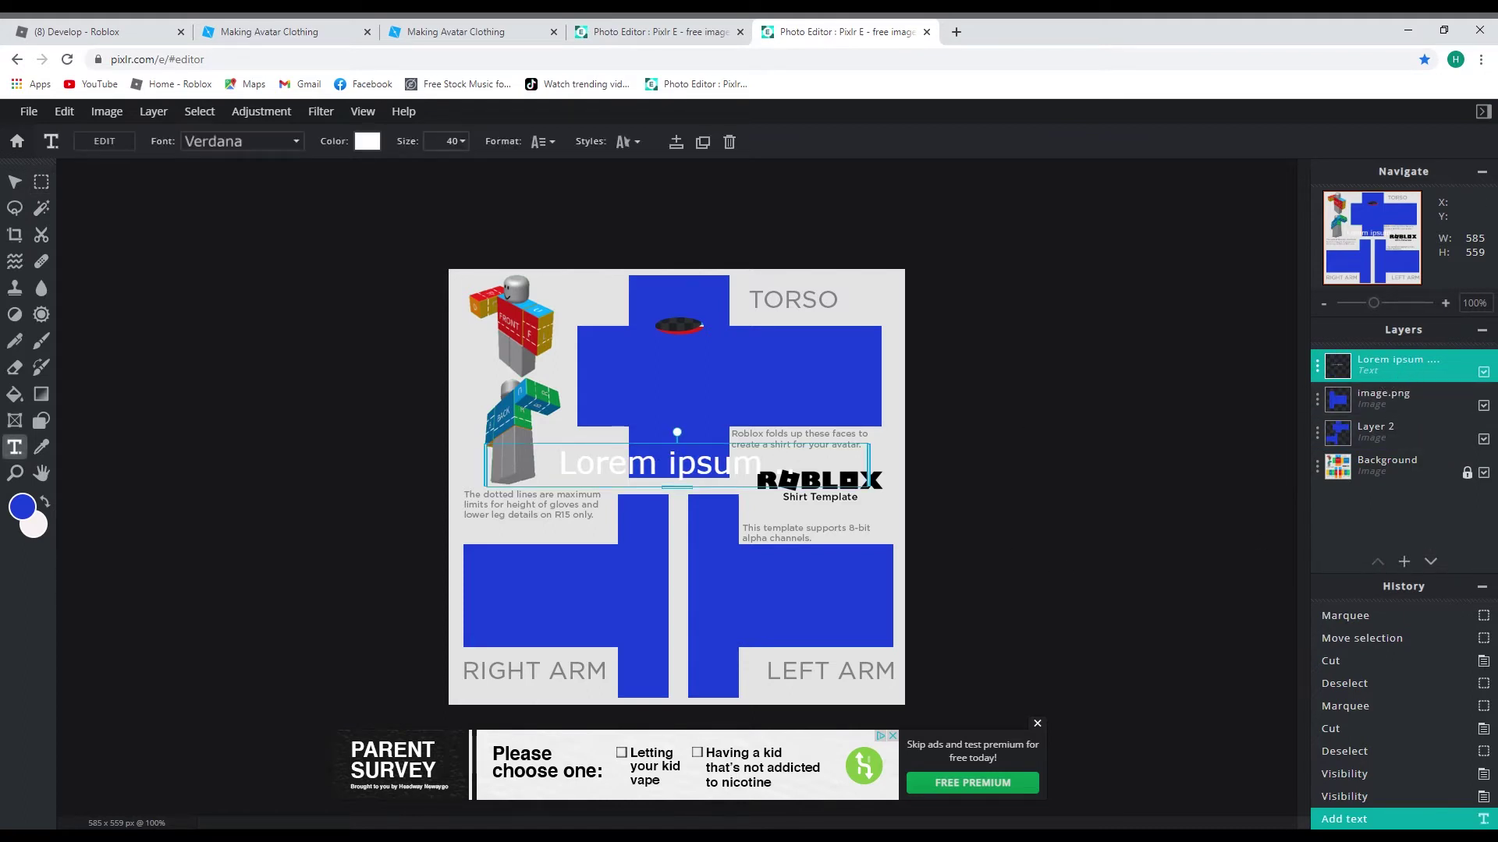
- Move the placeholder text up over the torso's front, just below the neck opening, and compare it with the pink shirt design
left_click_drag(704, 465, 703, 369)
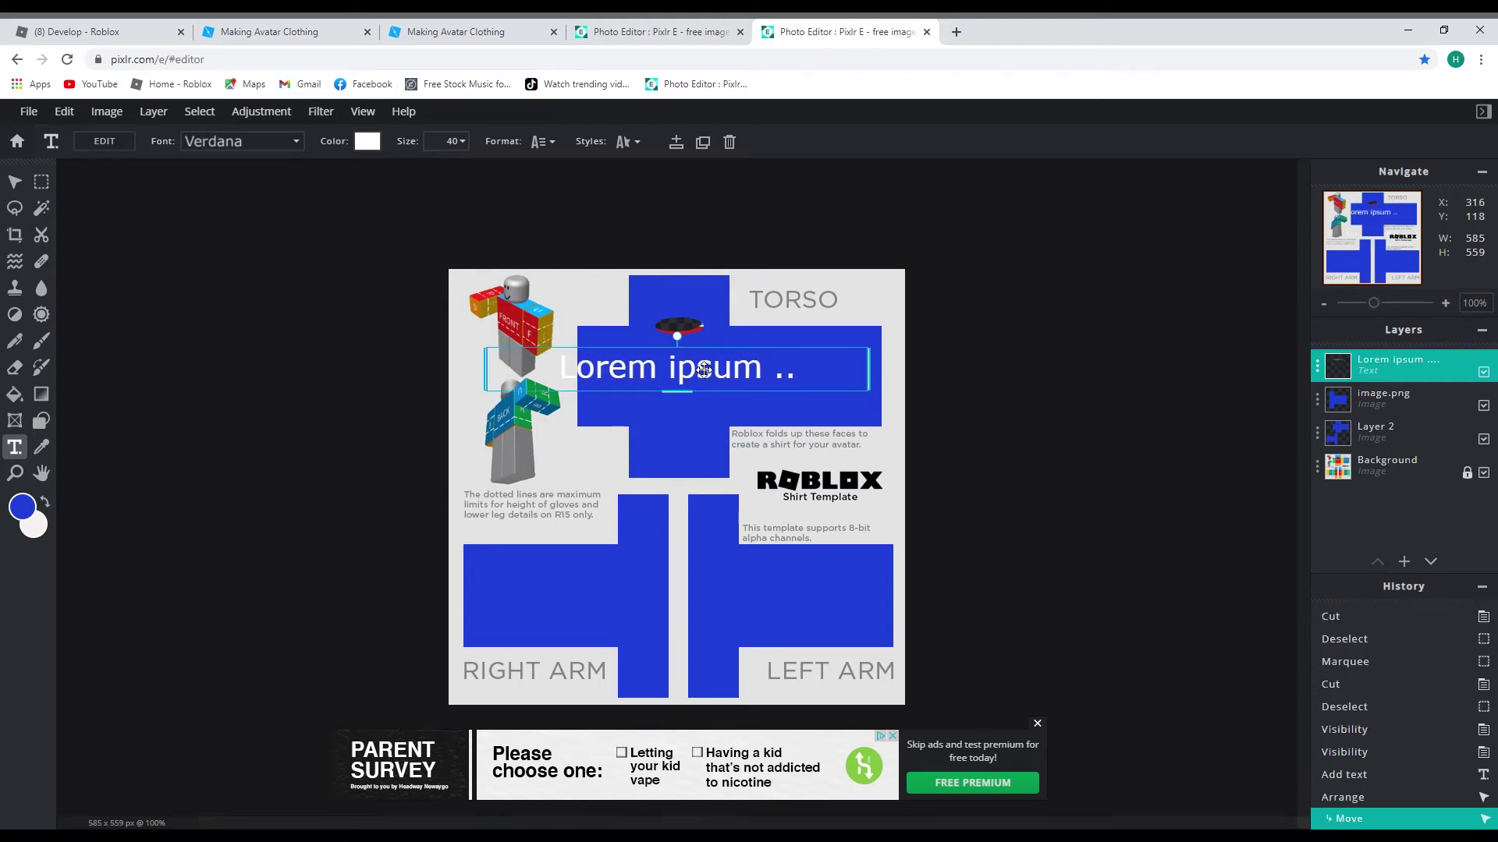
left_click(673, 35)
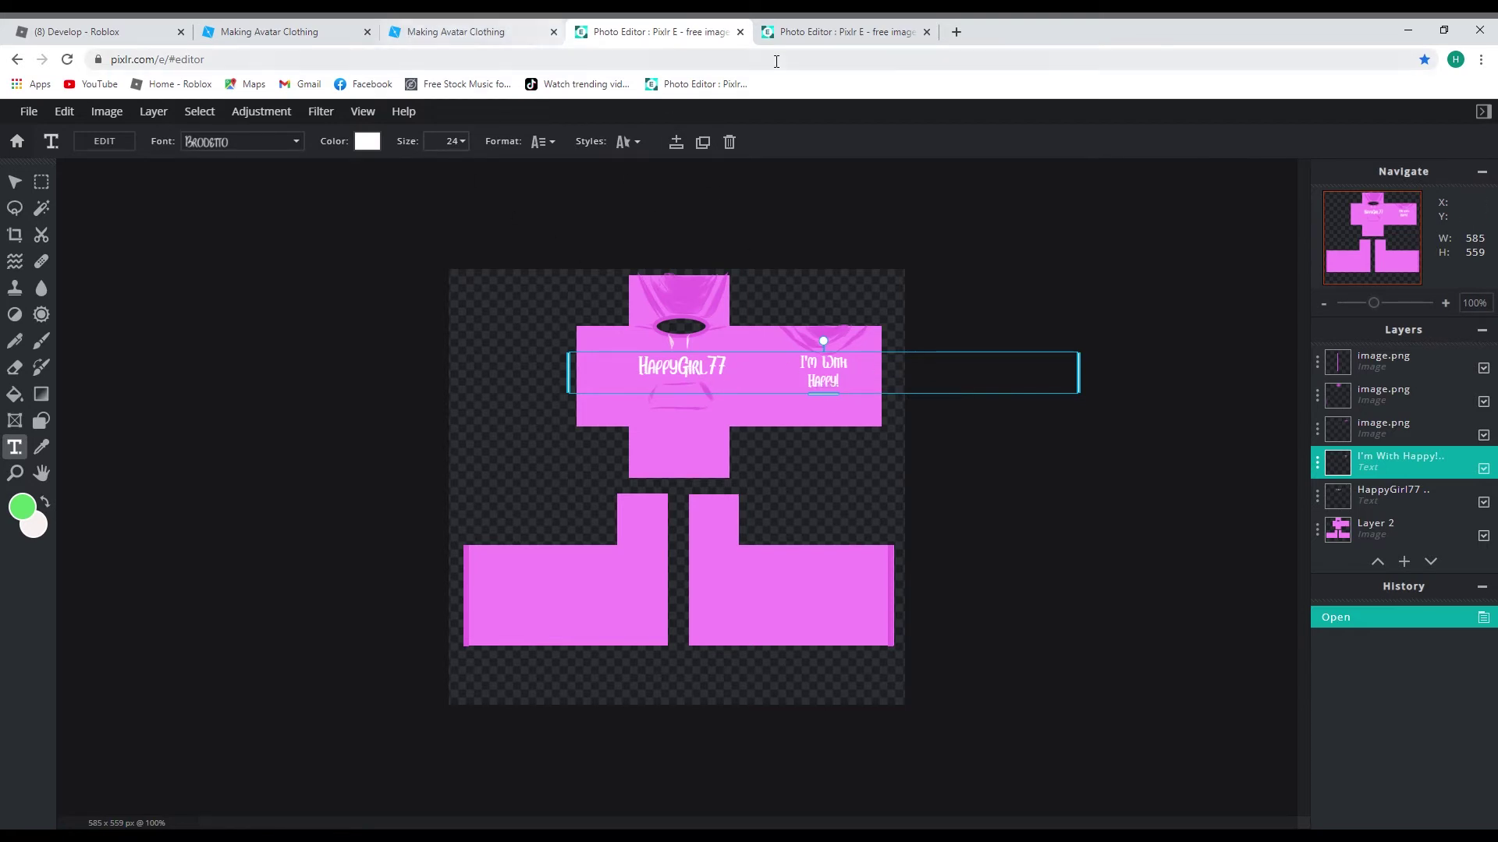
left_click(830, 35)
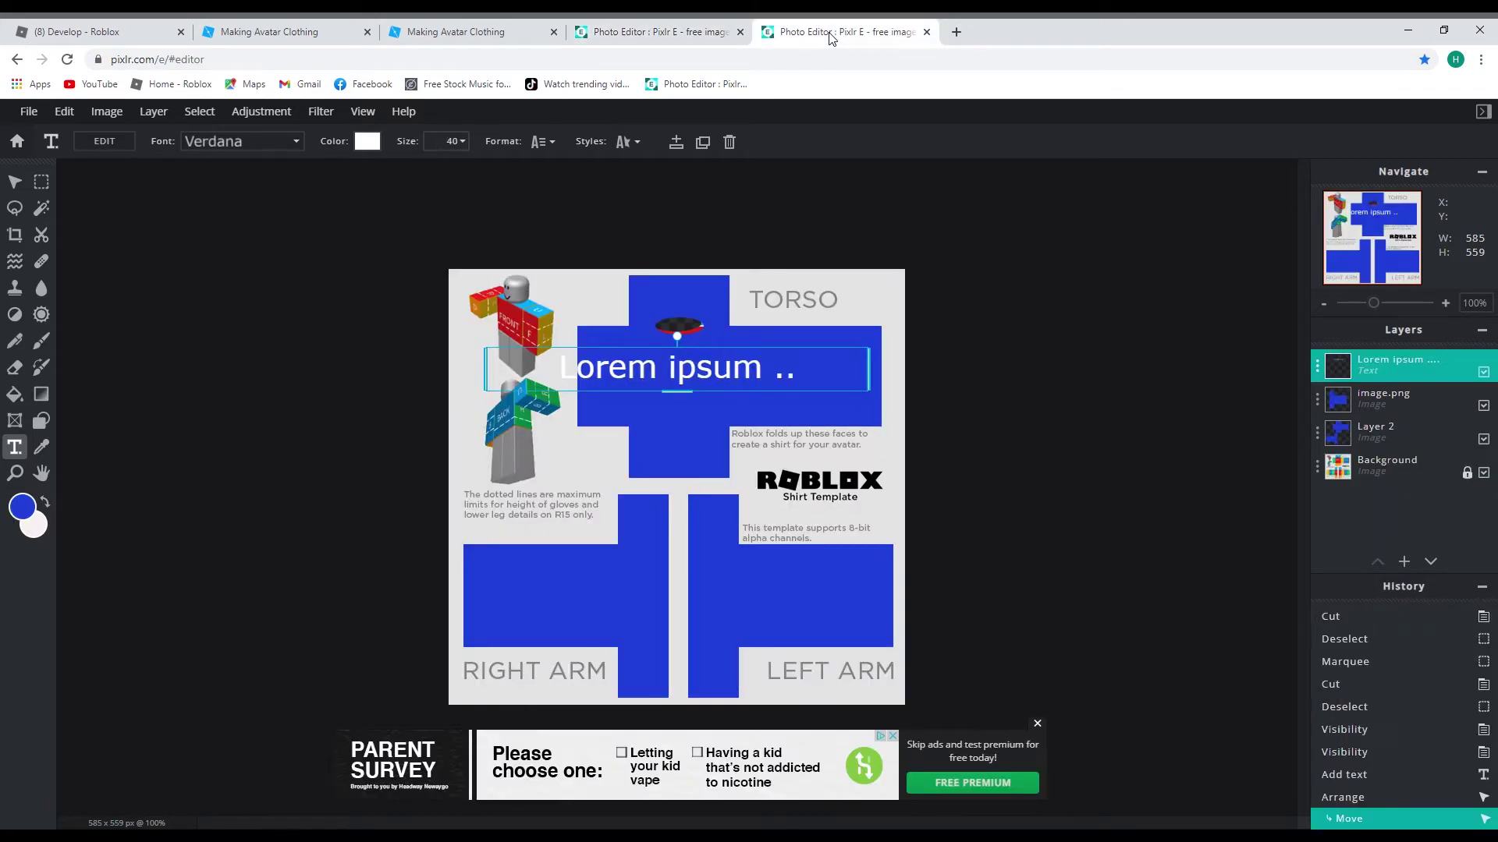
- Set the placeholder text's font size to 33
double_click(702, 375)
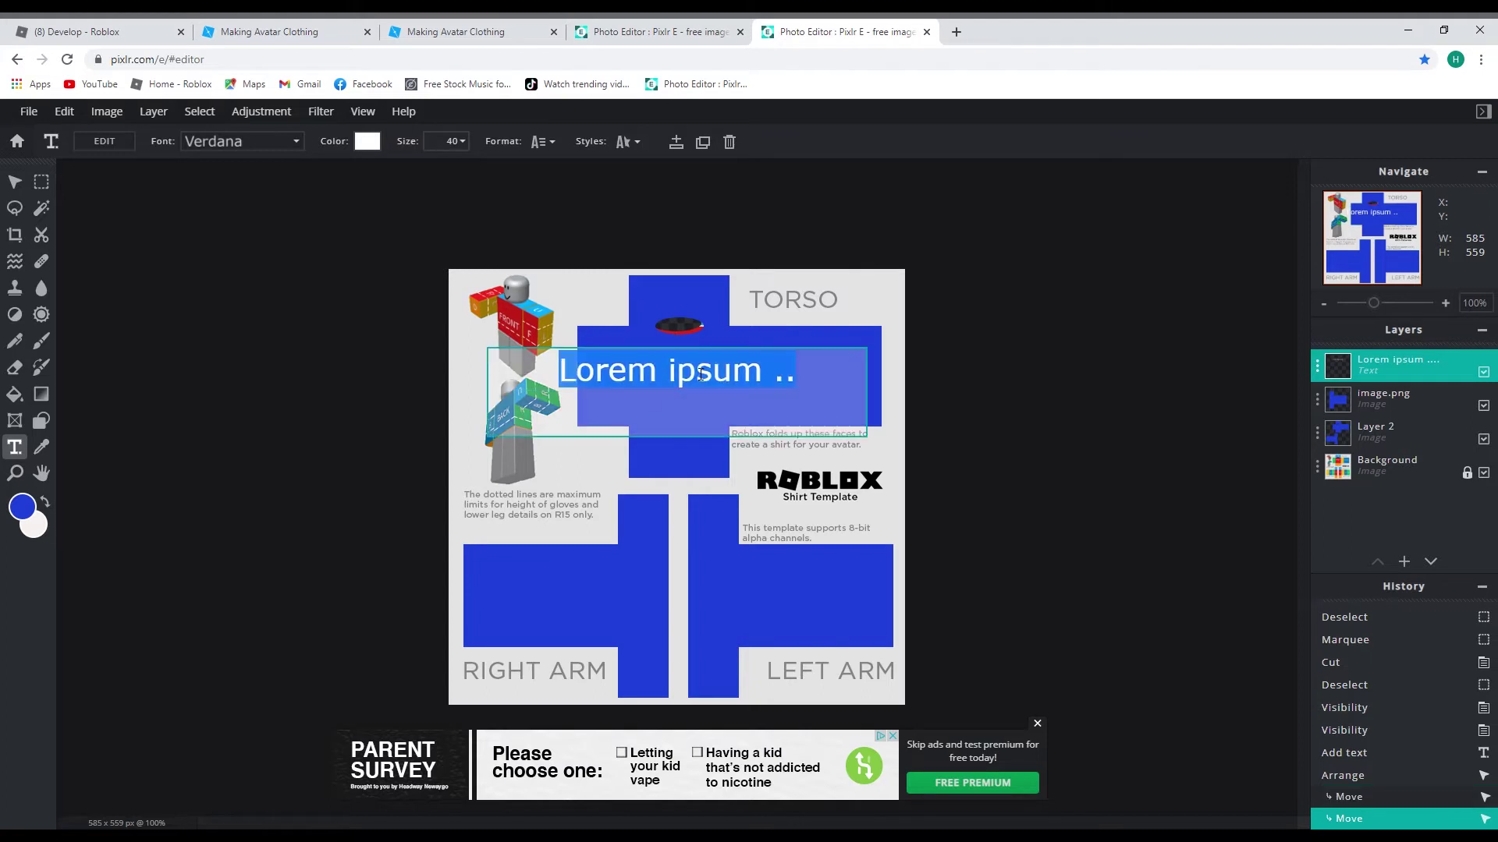
left_click(461, 145)
left_click(461, 148)
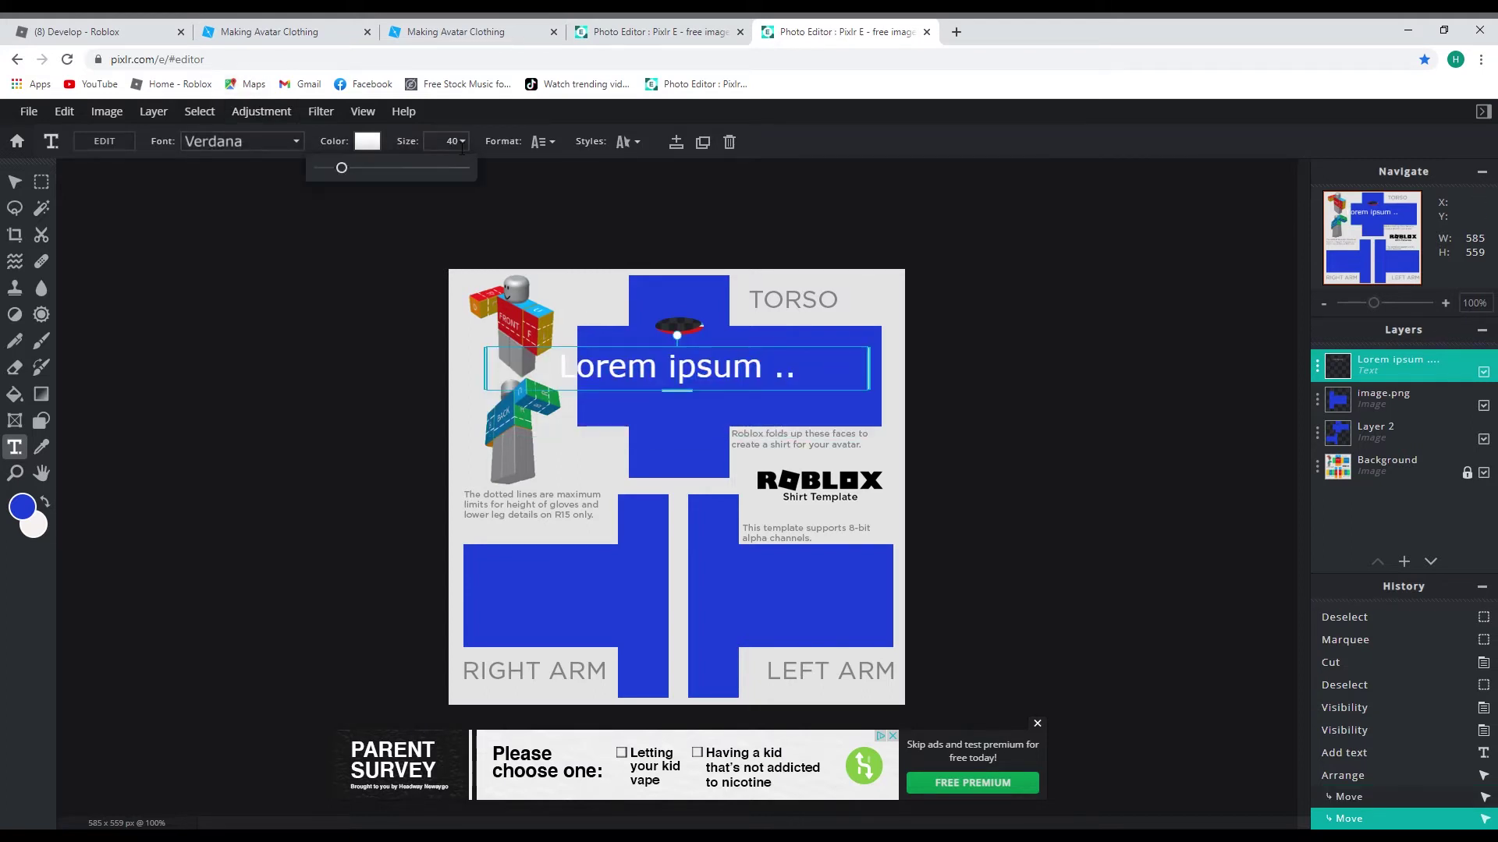
double_click(453, 145)
type("33")
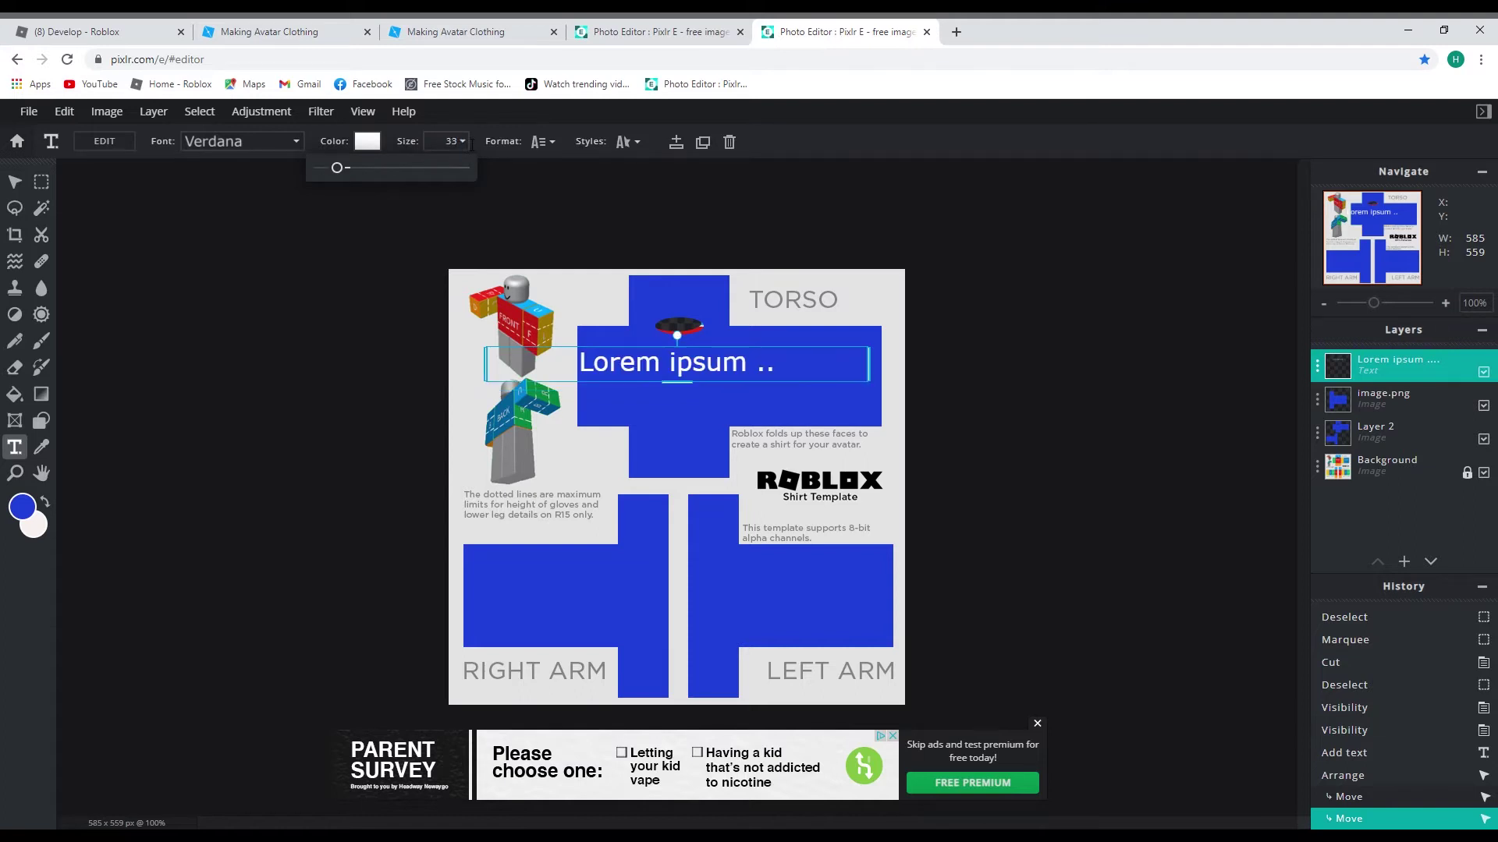
- Search the fonts for "bro" and apply the Brodetto font to the placeholder text
left_click(238, 141)
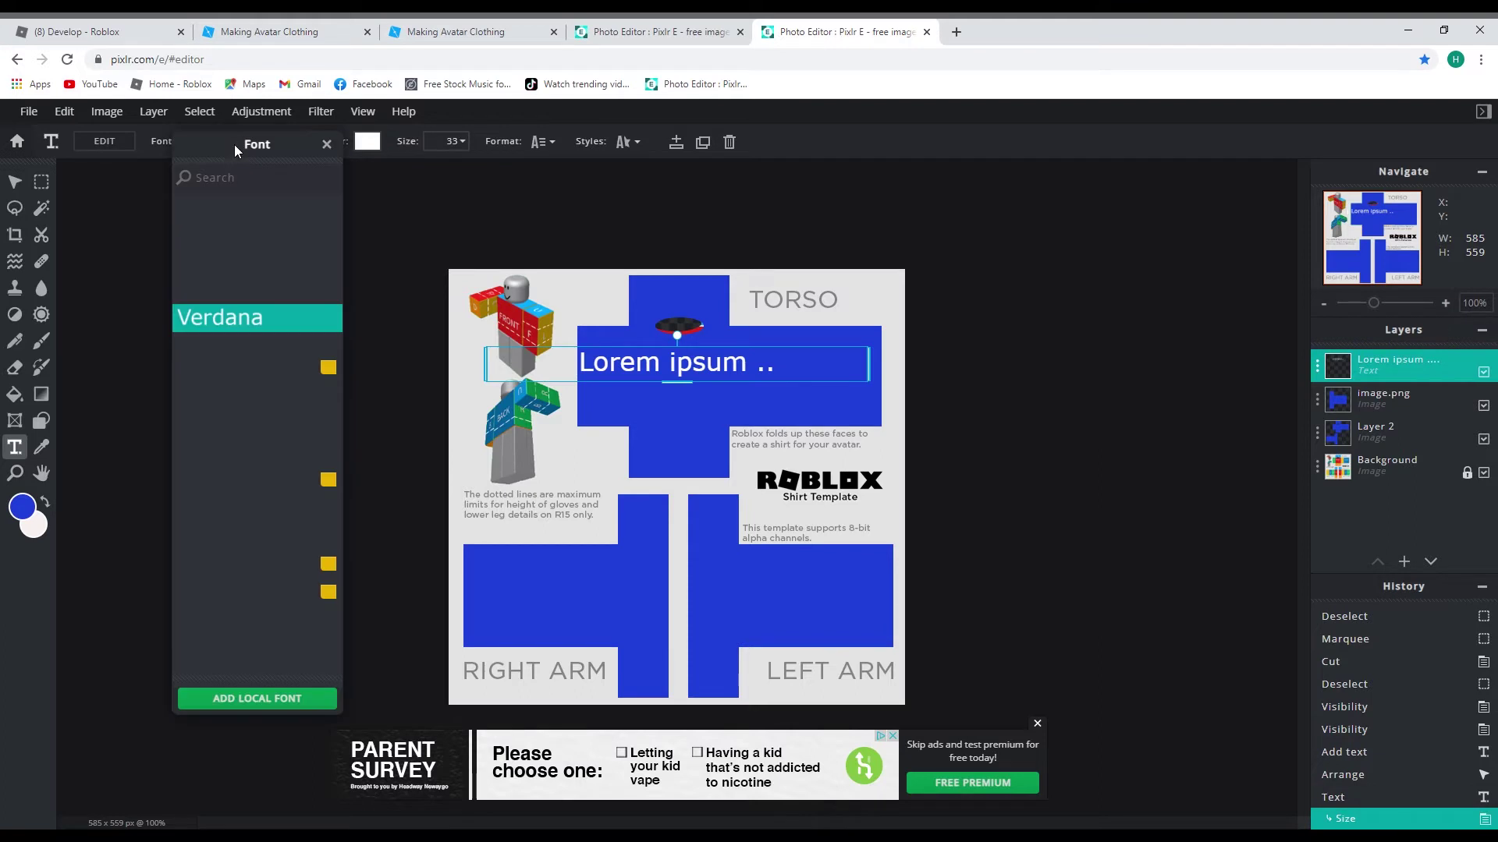
left_click(248, 179)
type("b")
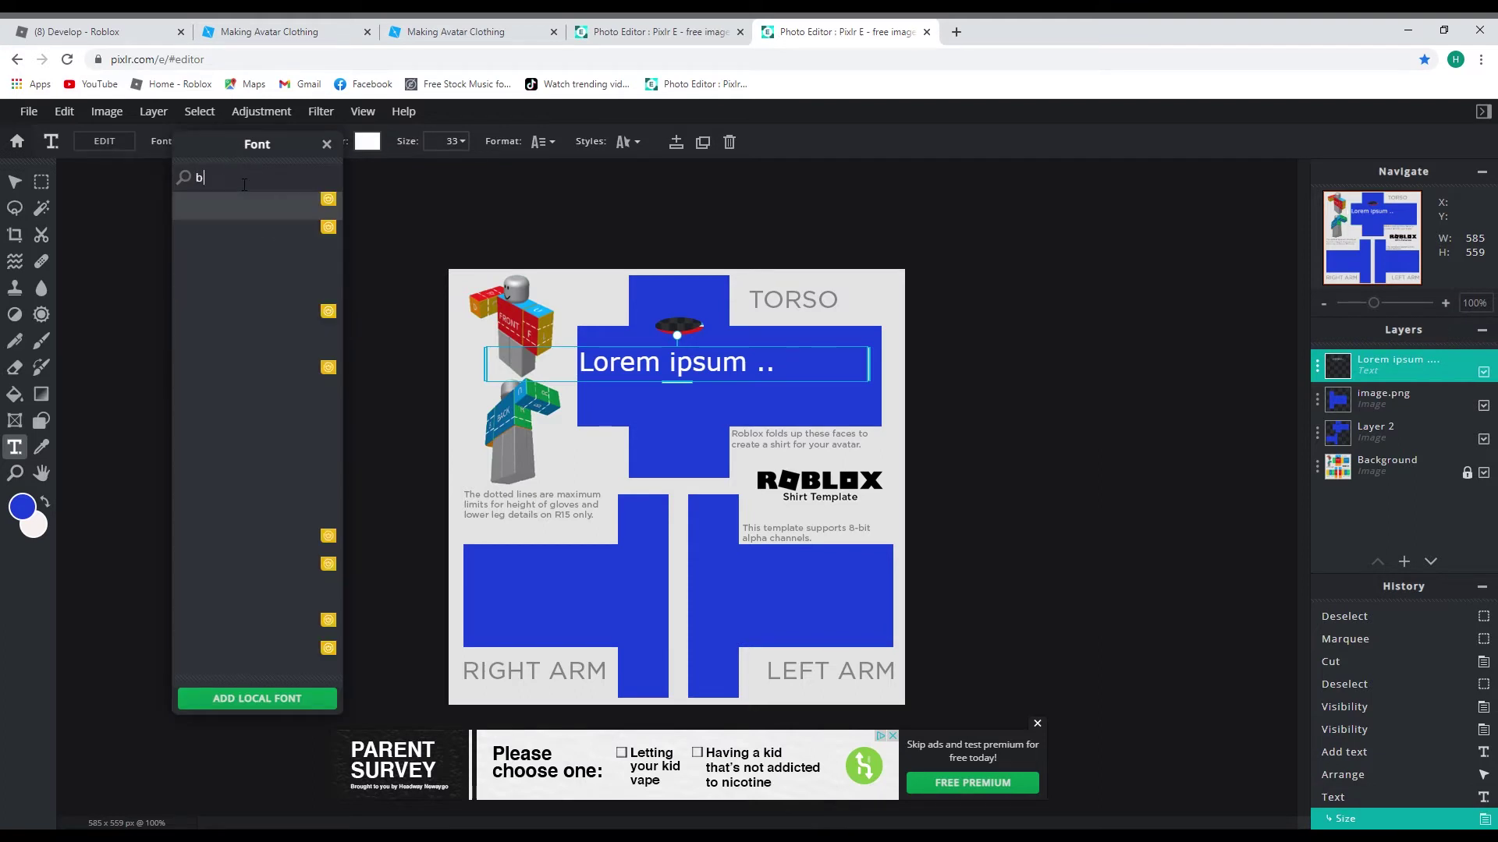
type("ro")
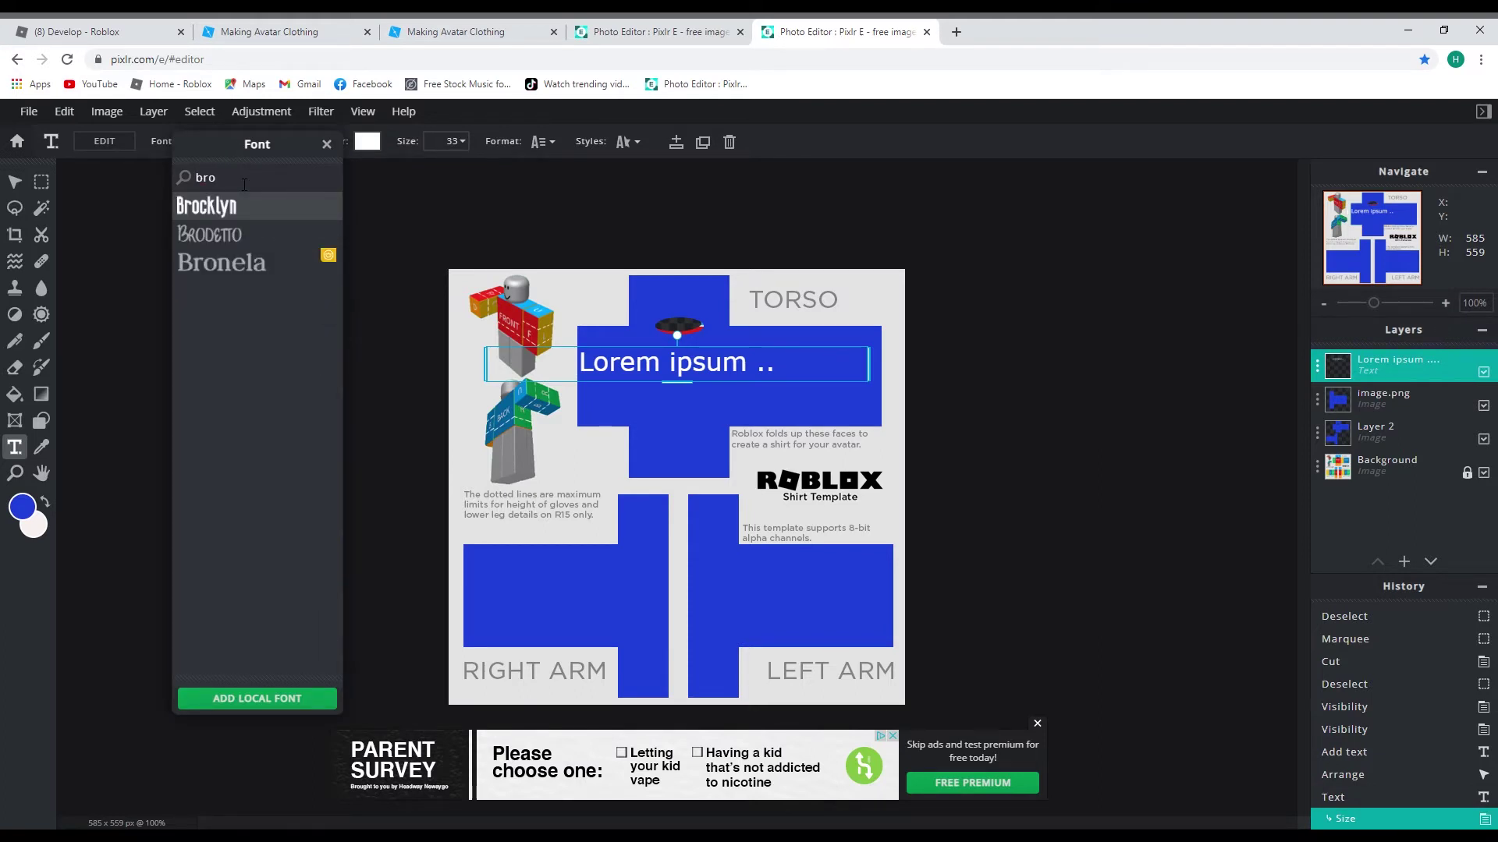
left_click(240, 241)
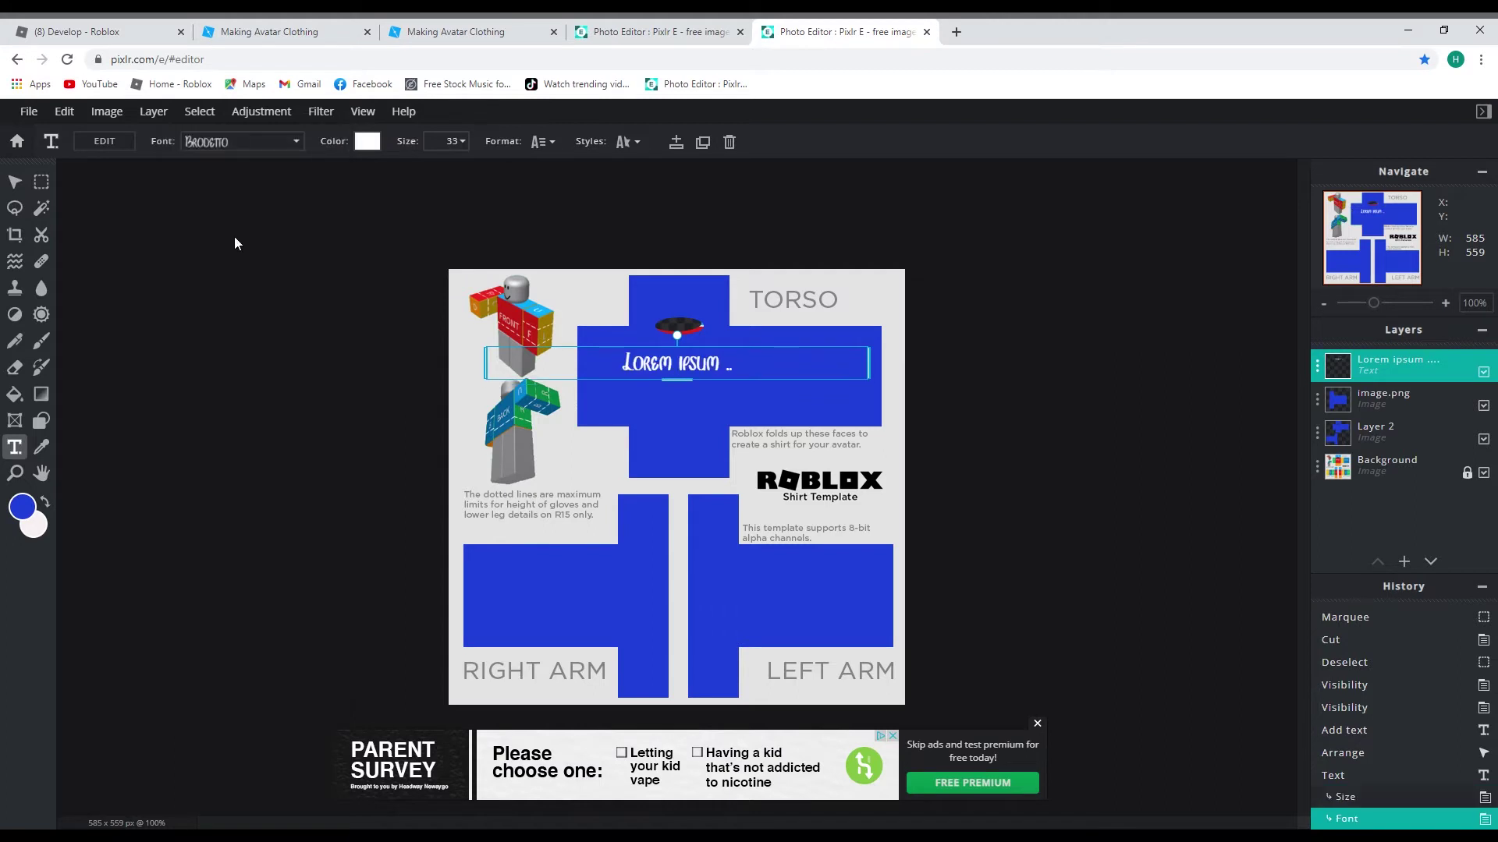
- Replace the placeholder text on the torso's front with "HappyGirl77", checking it against the pink shirt design
double_click(687, 375)
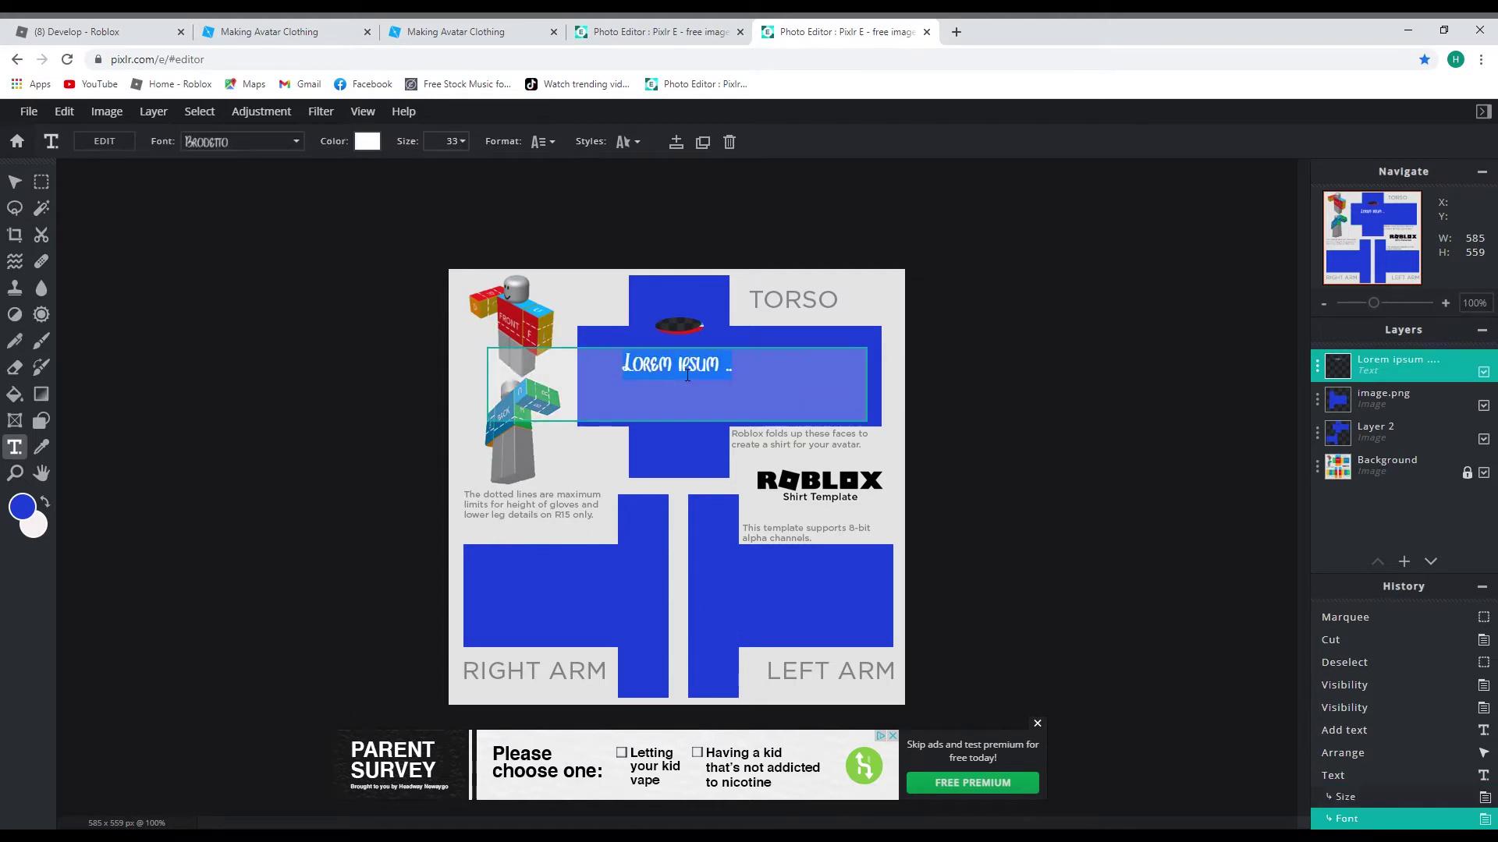
type("Happy")
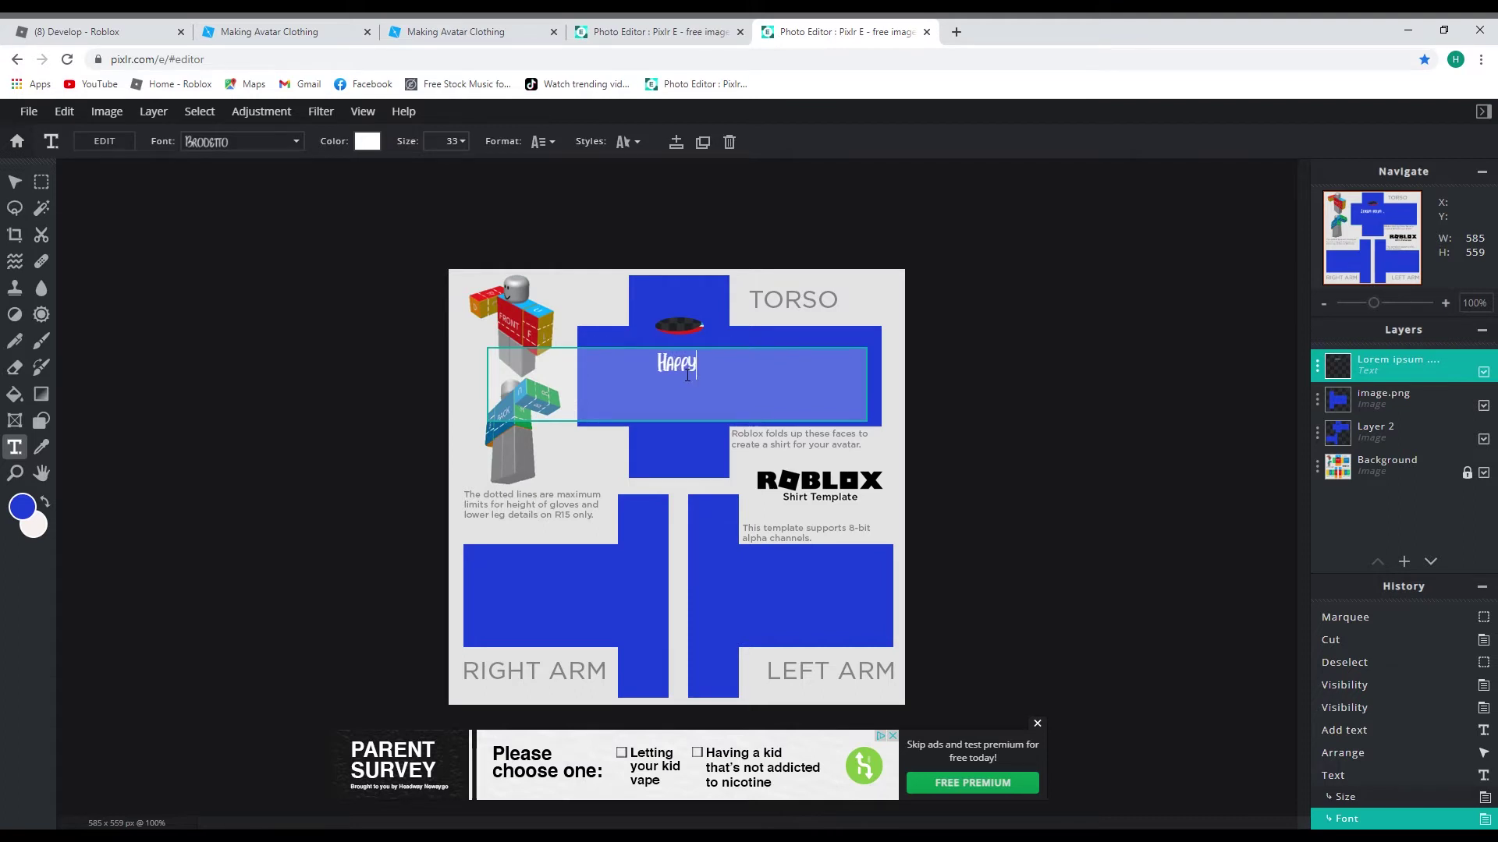
type("Girl77")
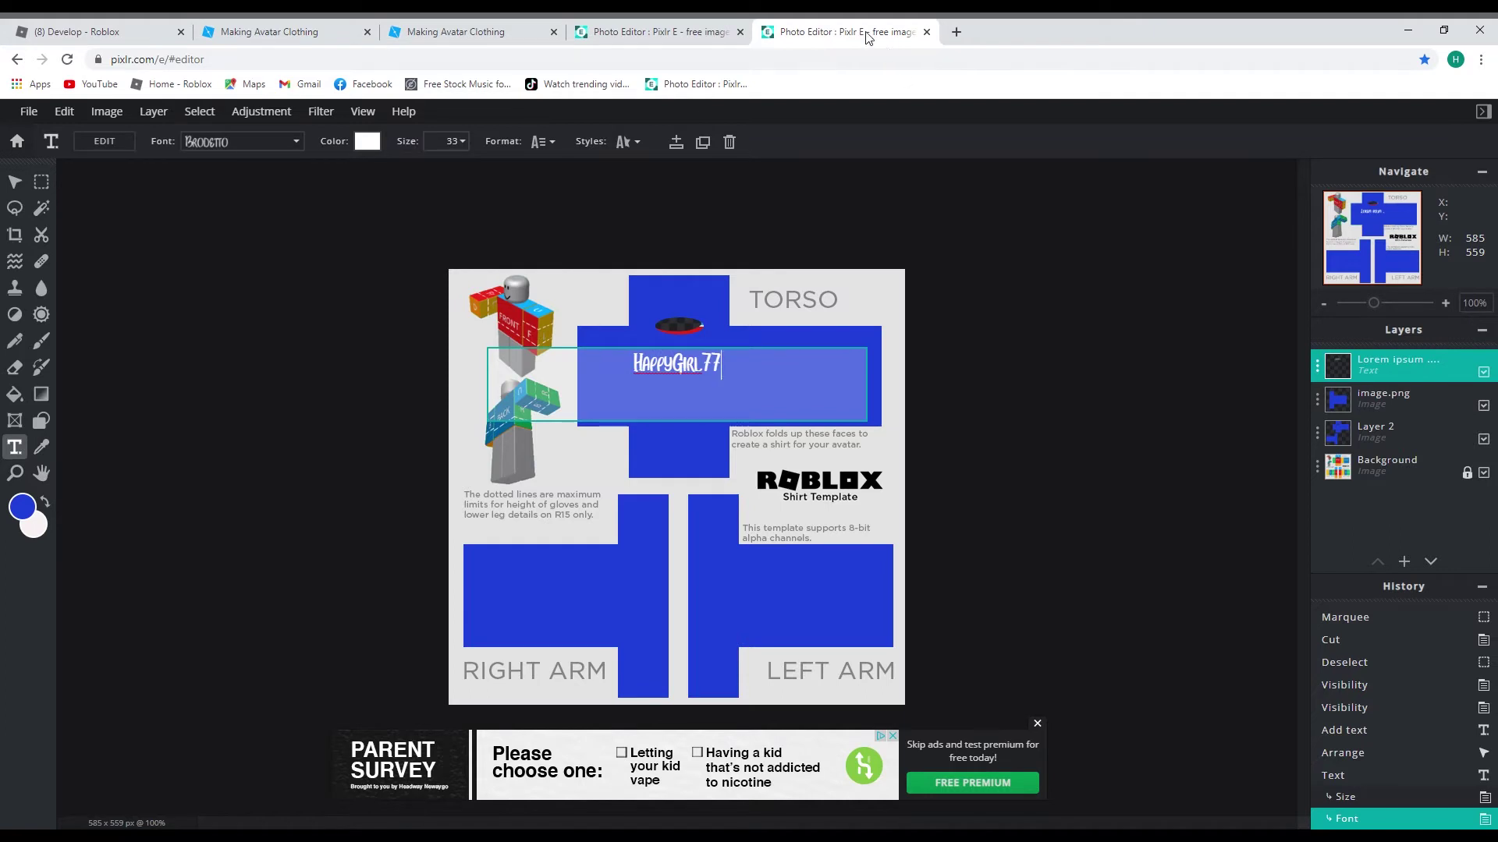
left_click(691, 31)
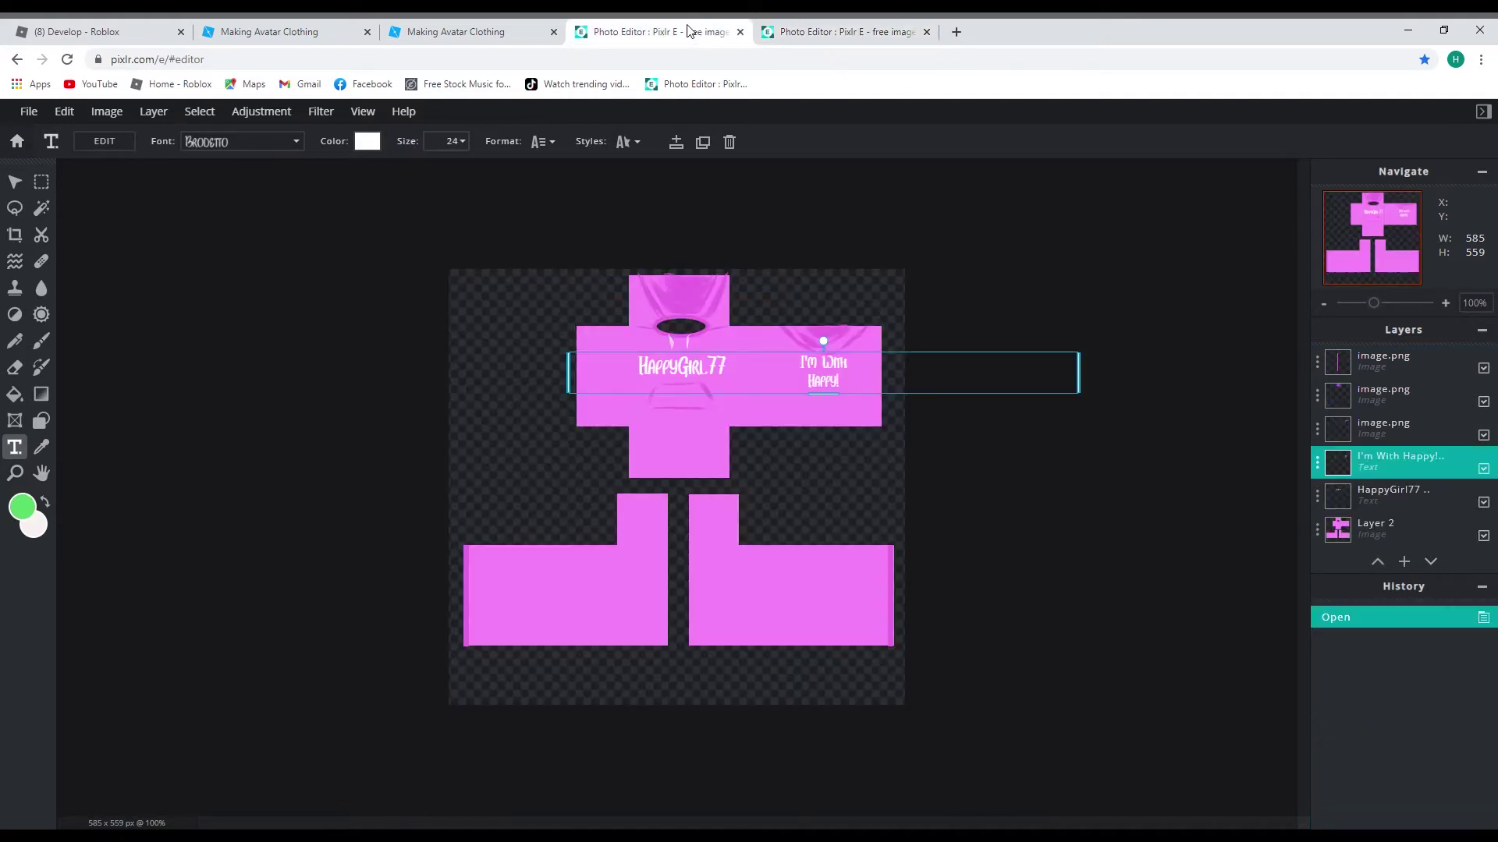
left_click(851, 31)
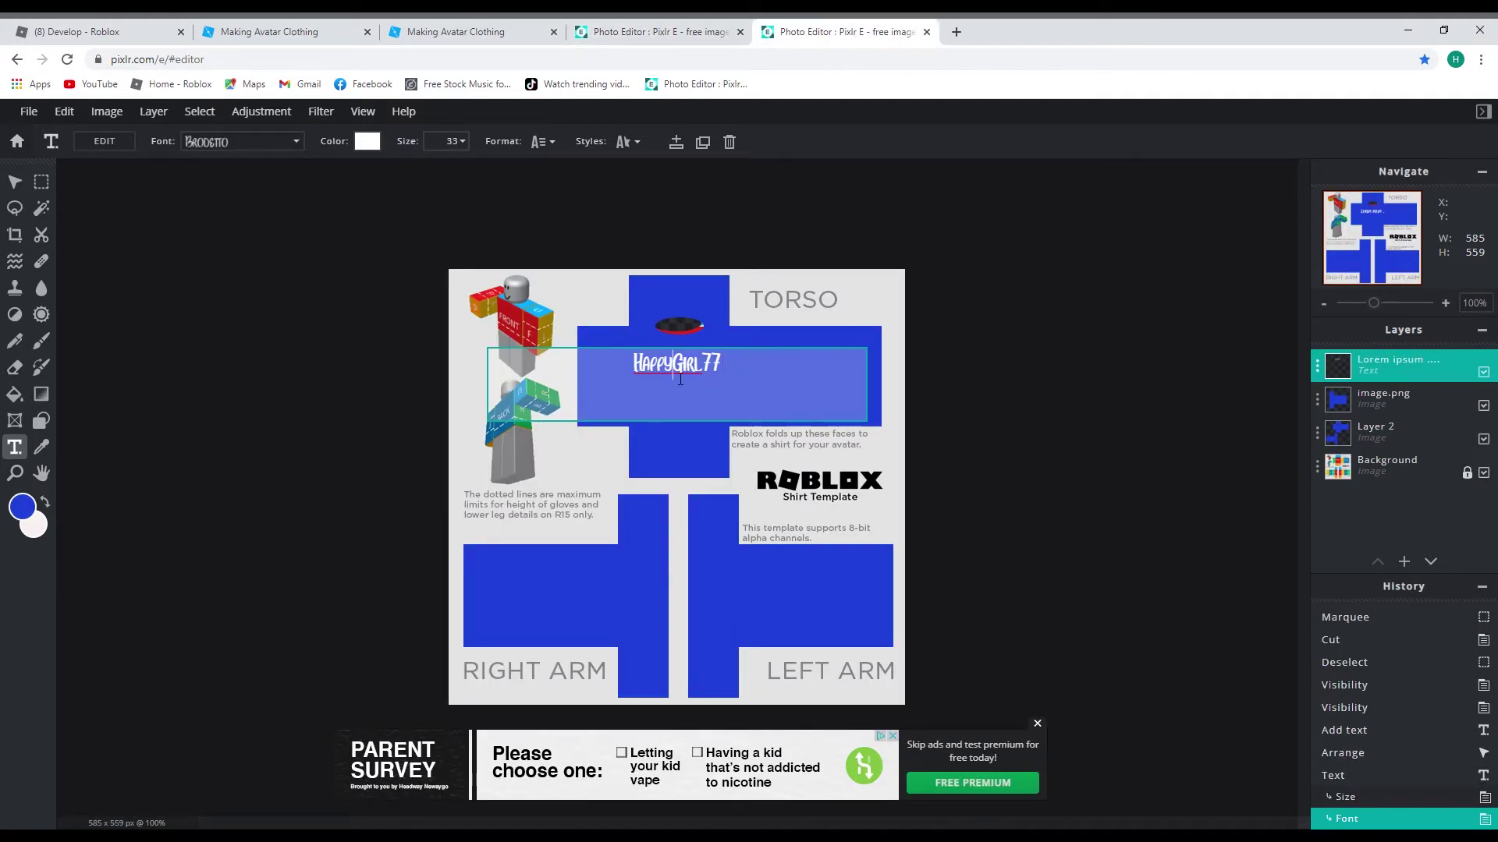
left_click(872, 299)
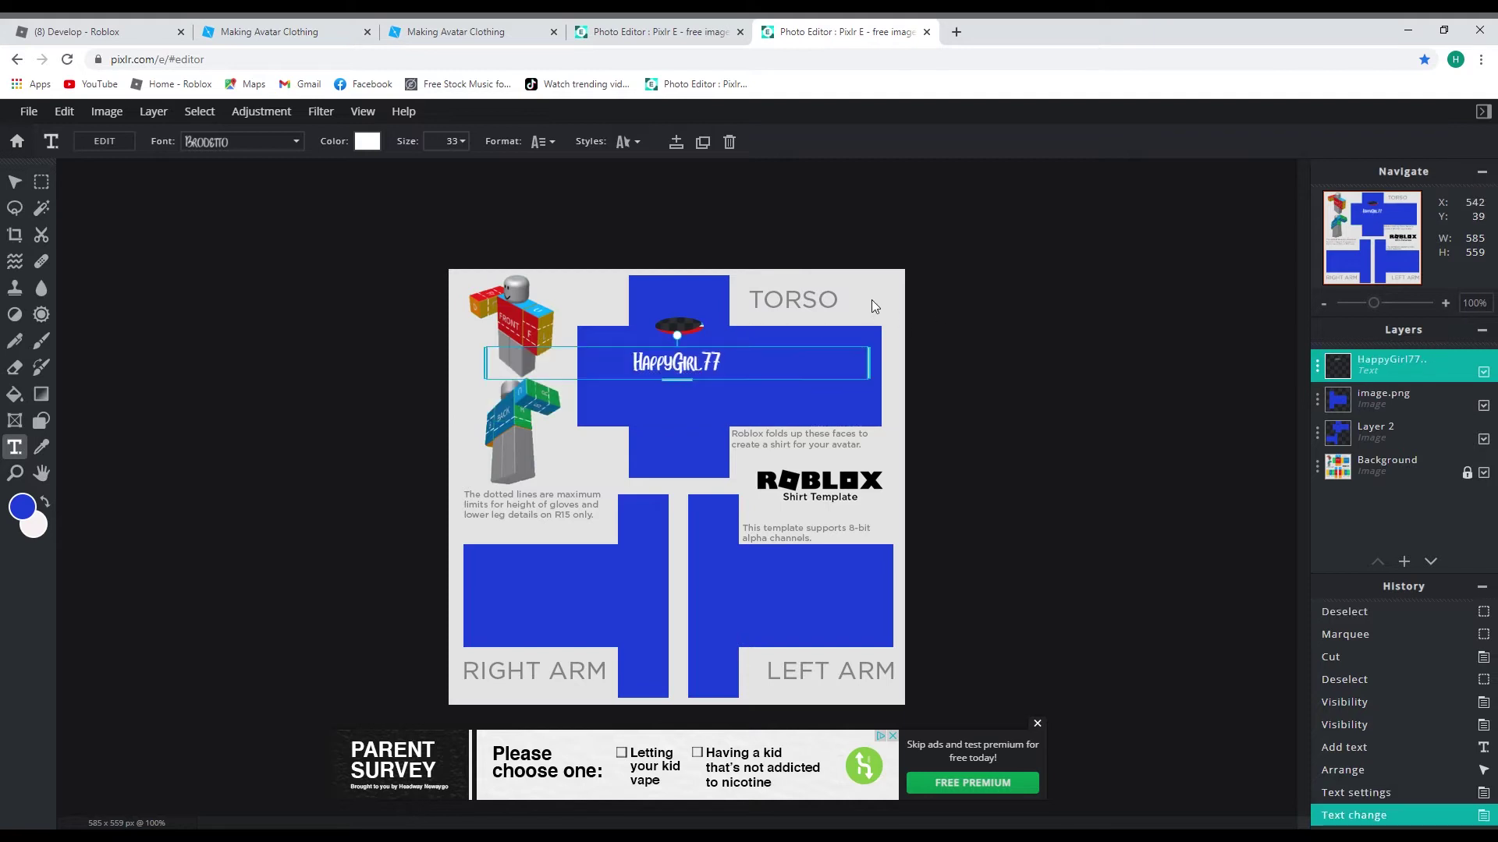
- Nudge the HappyGirl77 text slightly lower on the front of the torso
left_click_drag(678, 374, 688, 383)
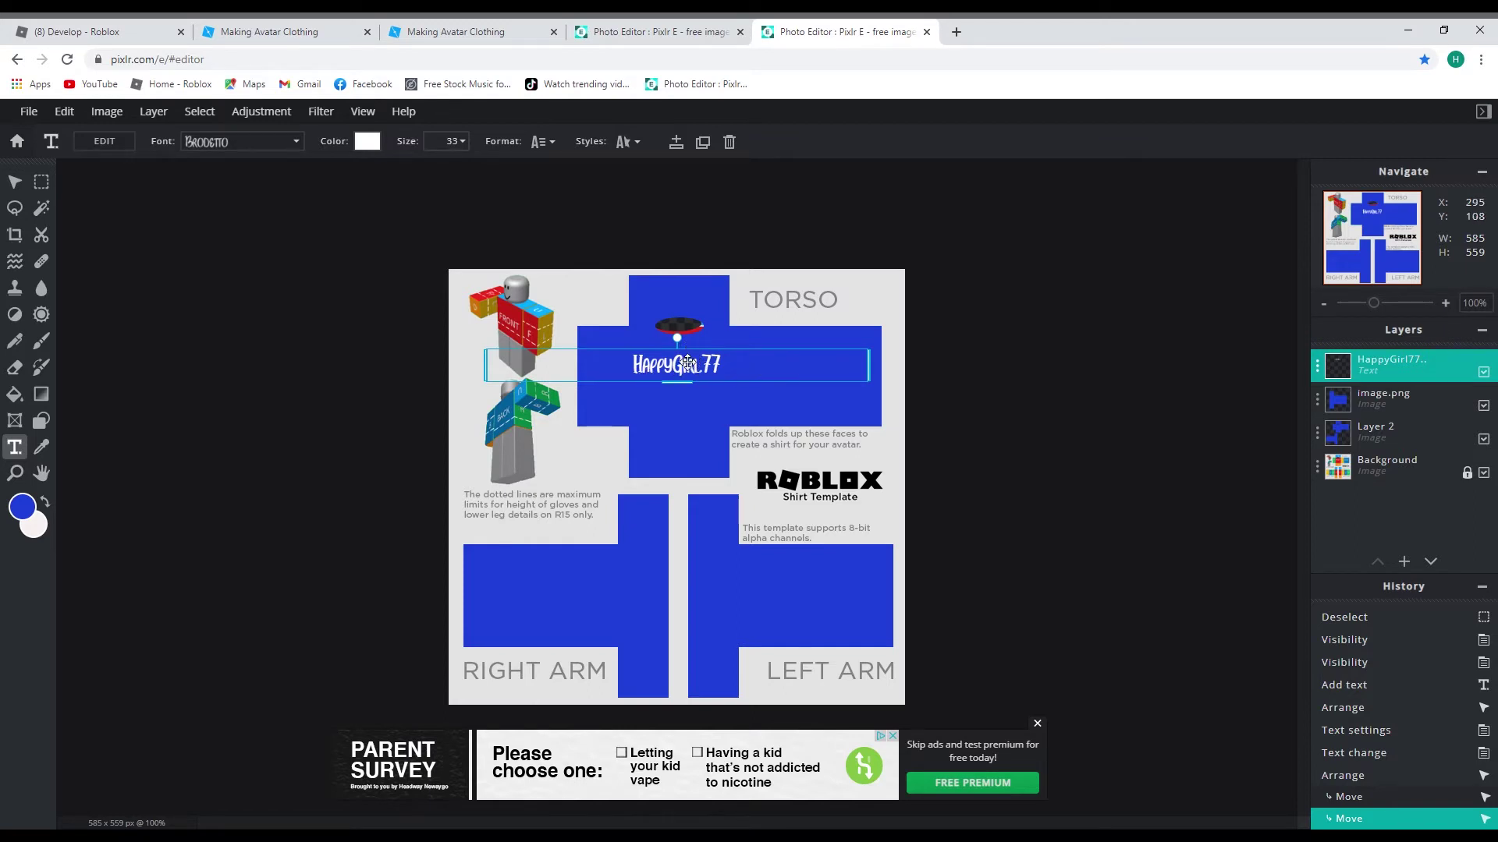
left_click_drag(692, 378, 688, 380)
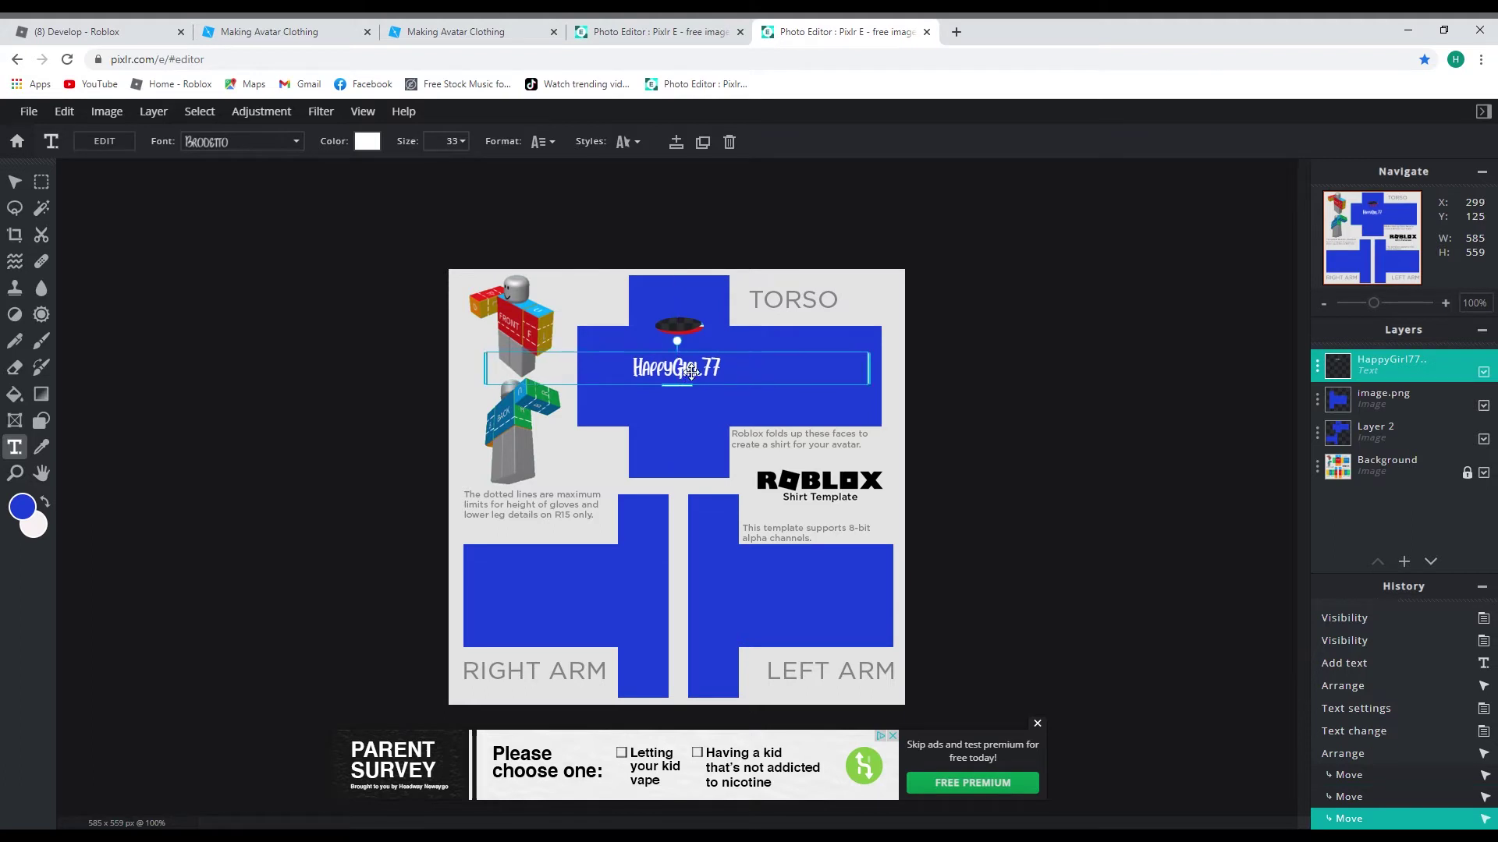
key("ctrl+z")
key("ctrl+z")
key("ctrl+z")
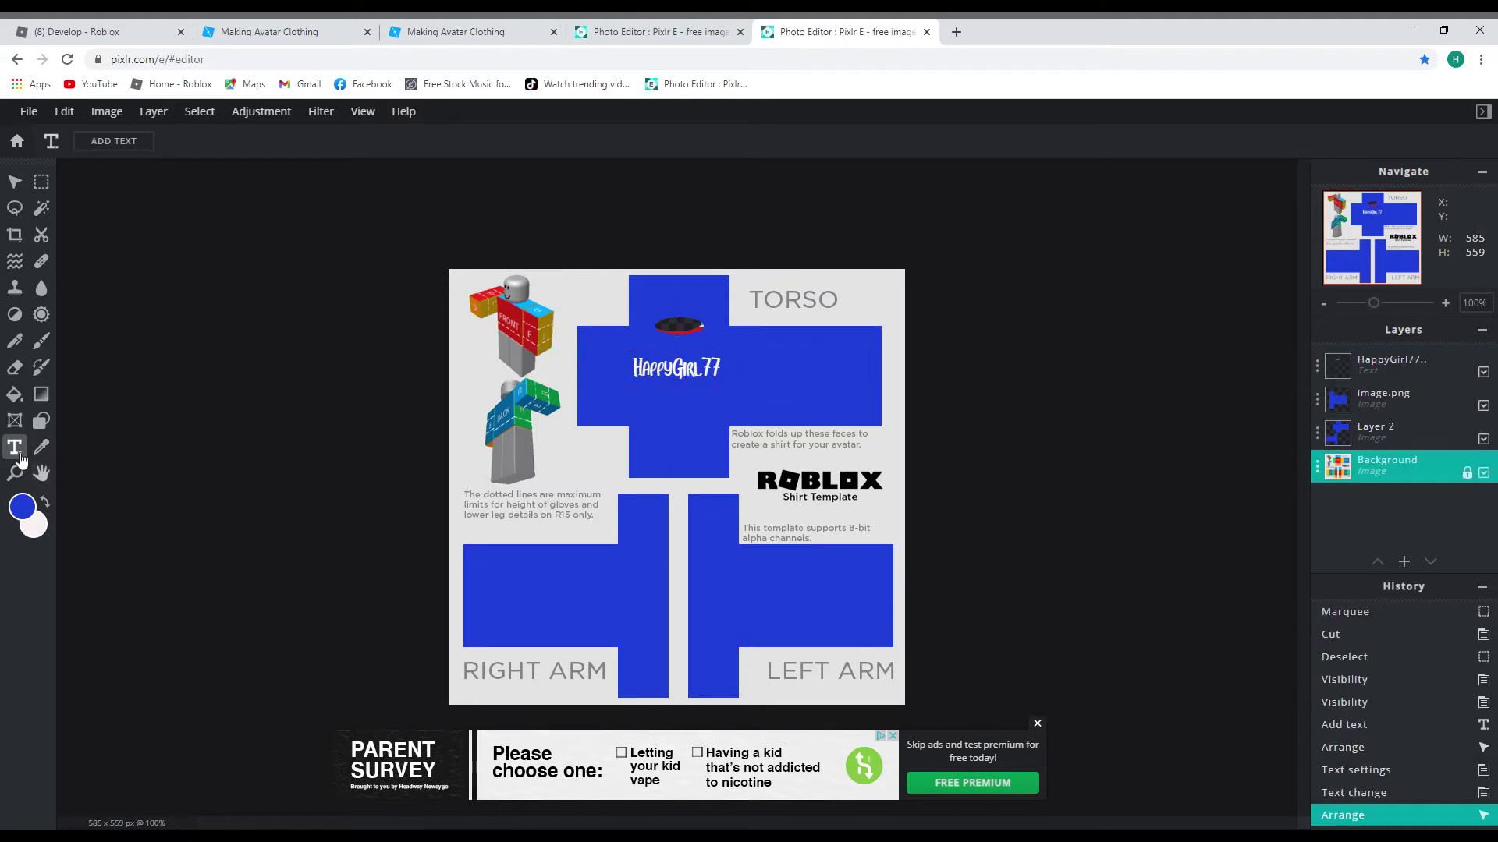
- Add a second text layer reading "I'm With Happy!" split over two lines after "With"
left_click(733, 400)
left_click(887, 521)
left_click(707, 477)
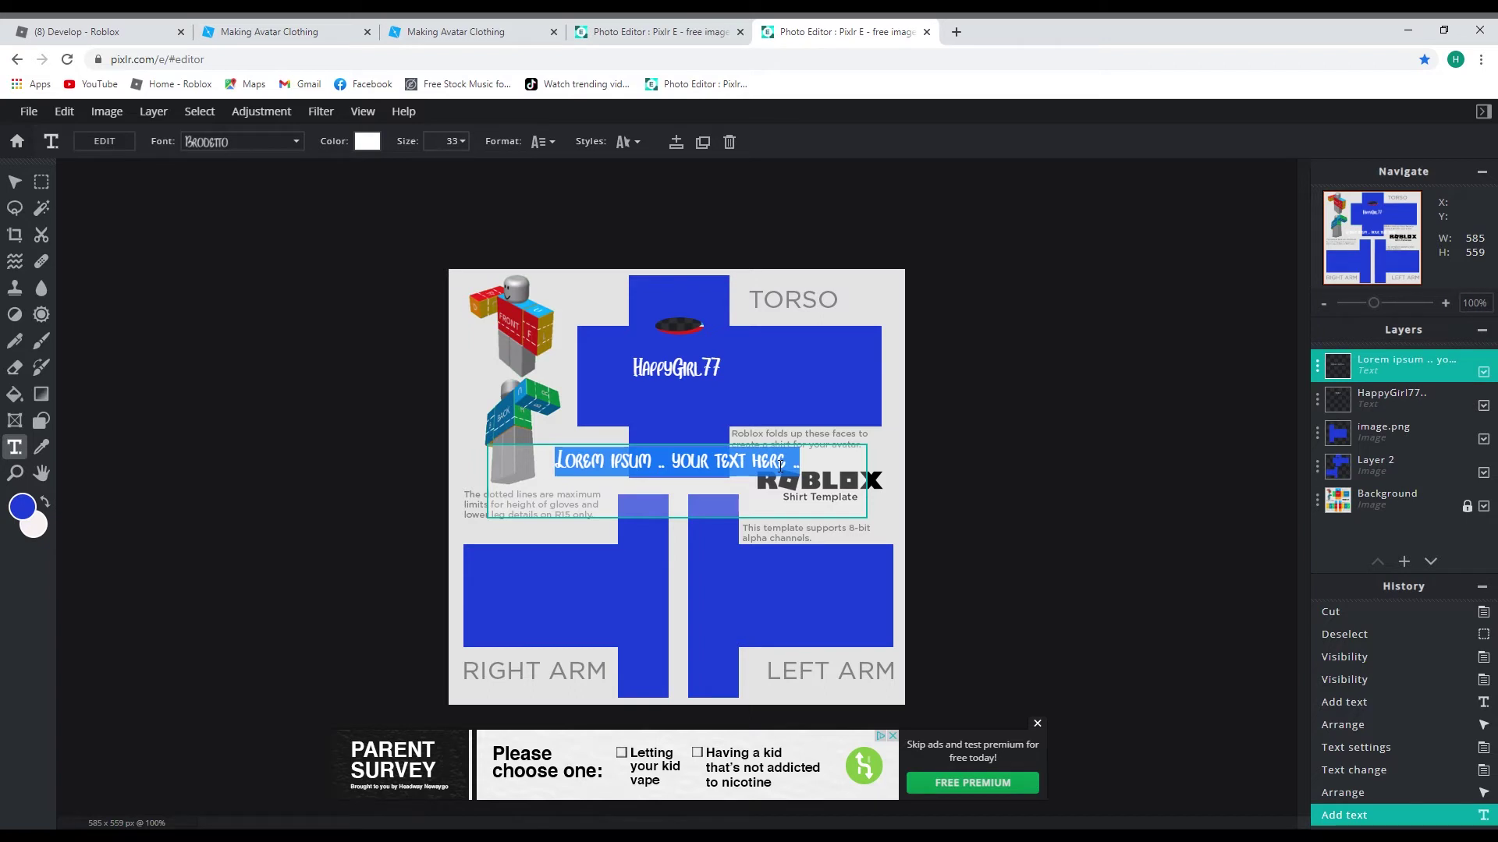
type("I'm ")
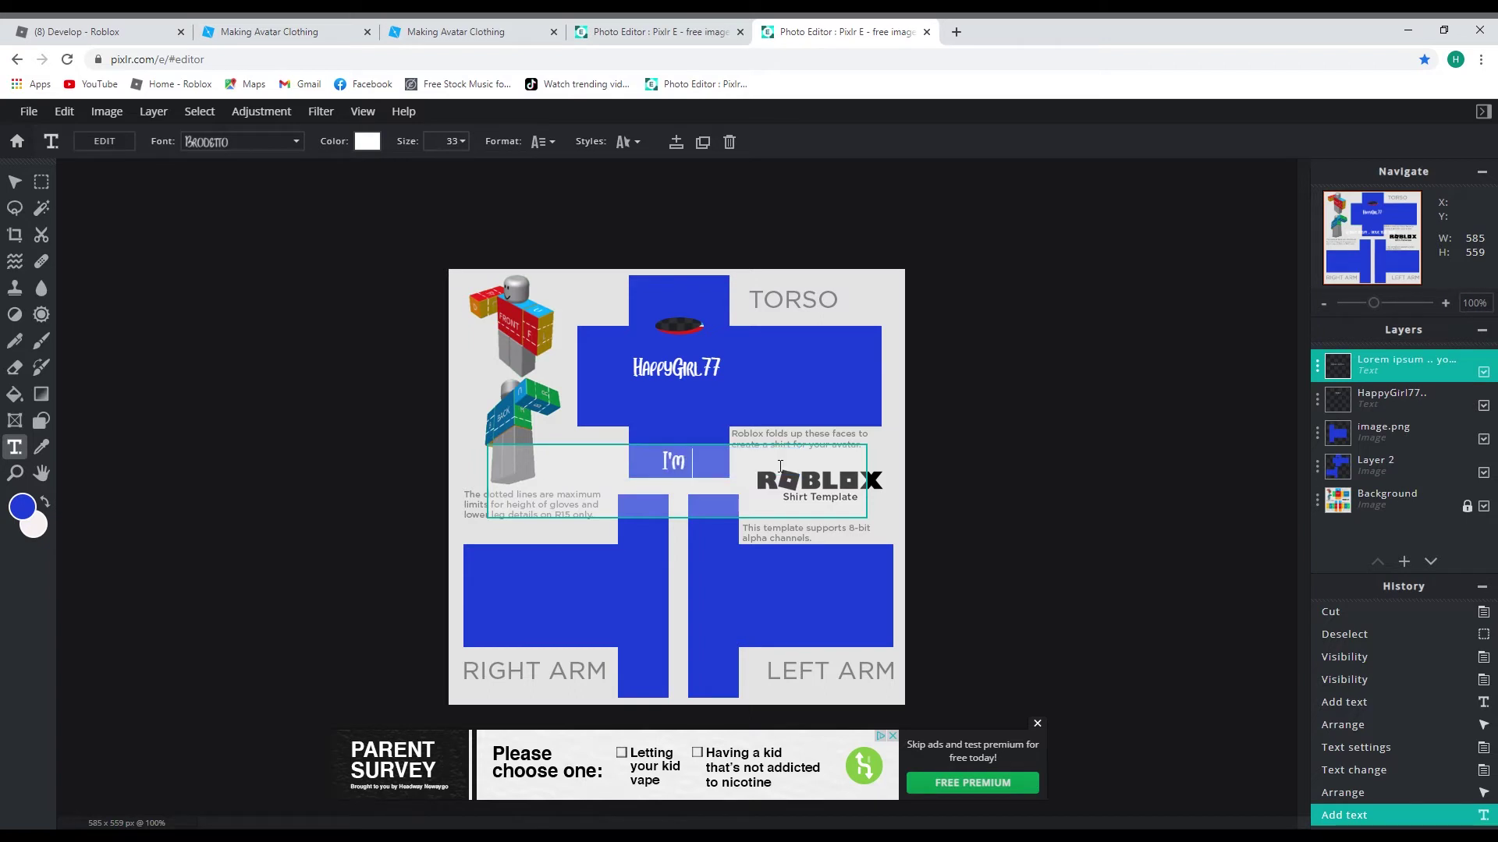
type("With Happy!")
- Set the font size of the "I'm With Happy!" text to 24
left_click_drag(702, 498, 659, 466)
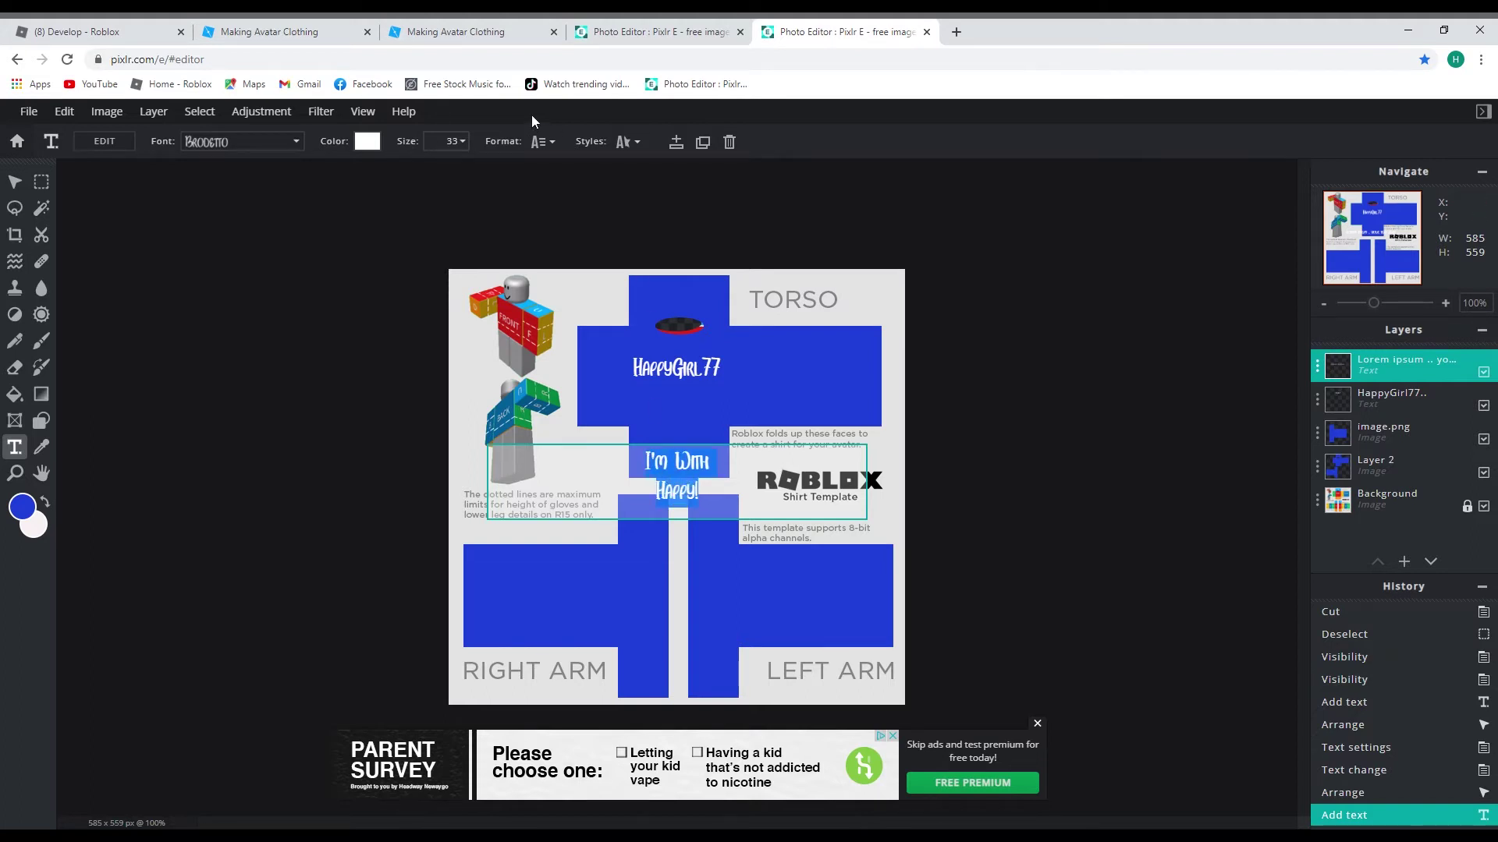
left_click(446, 141)
left_click(459, 145)
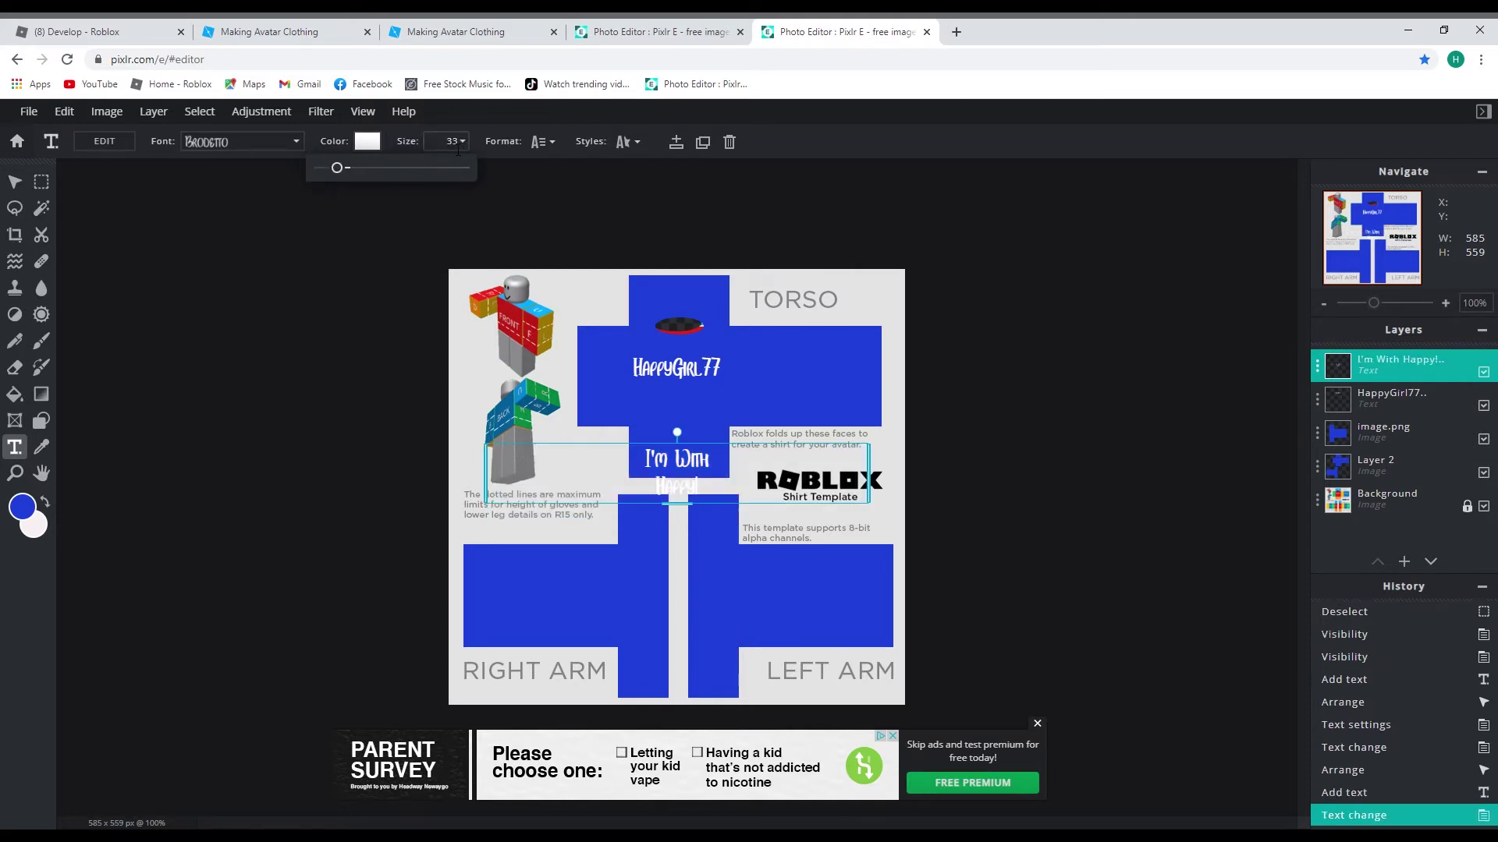
double_click(454, 147)
type("24")
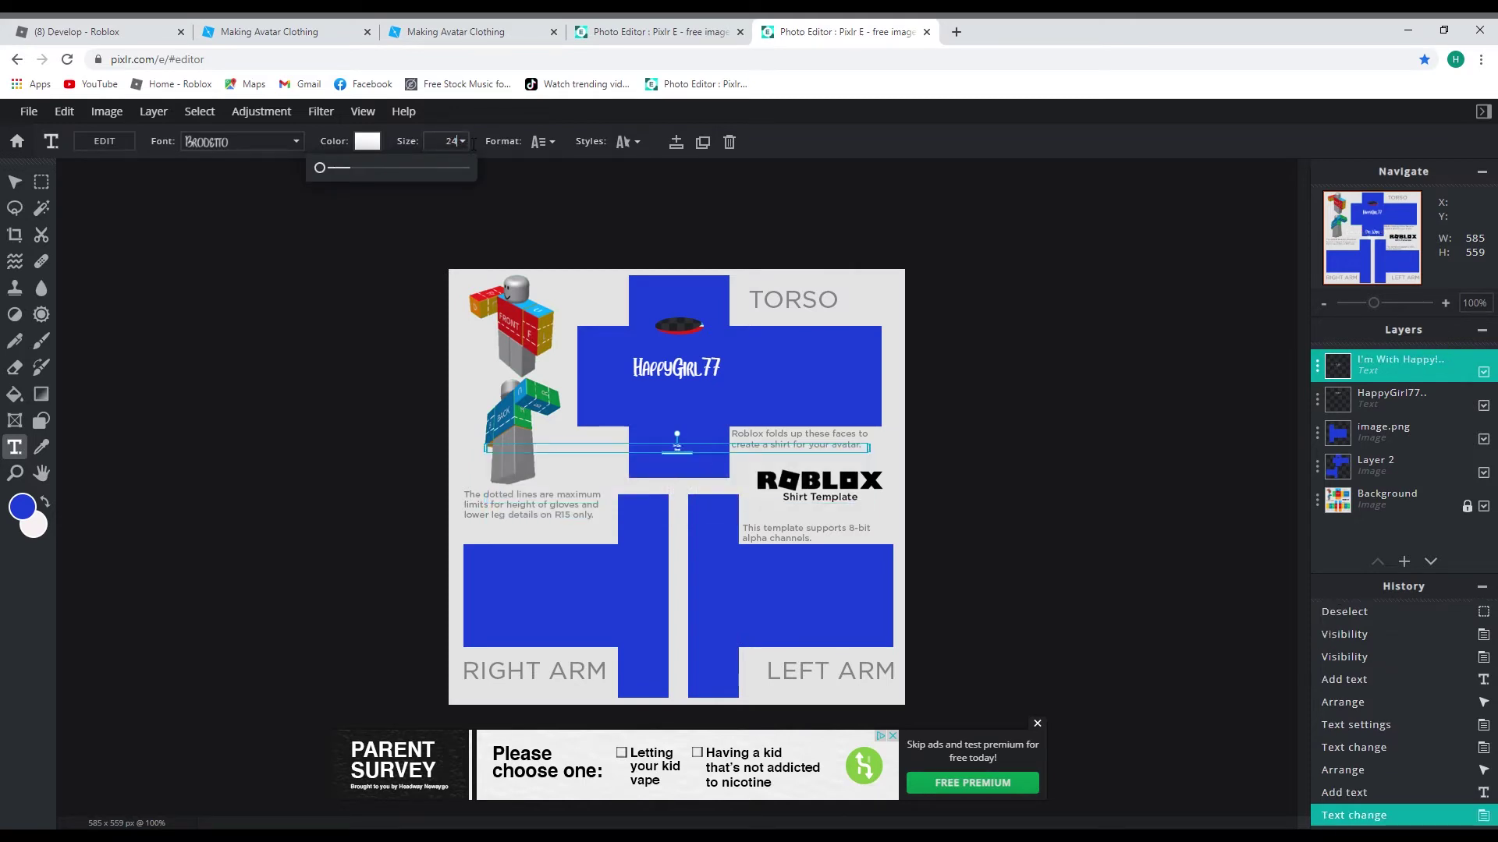
- Move the "I'm With Happy!" text onto the back of the torso, matching its placement on the pink shirt design, and deselect it
left_click(676, 470)
left_click_drag(705, 456, 836, 383)
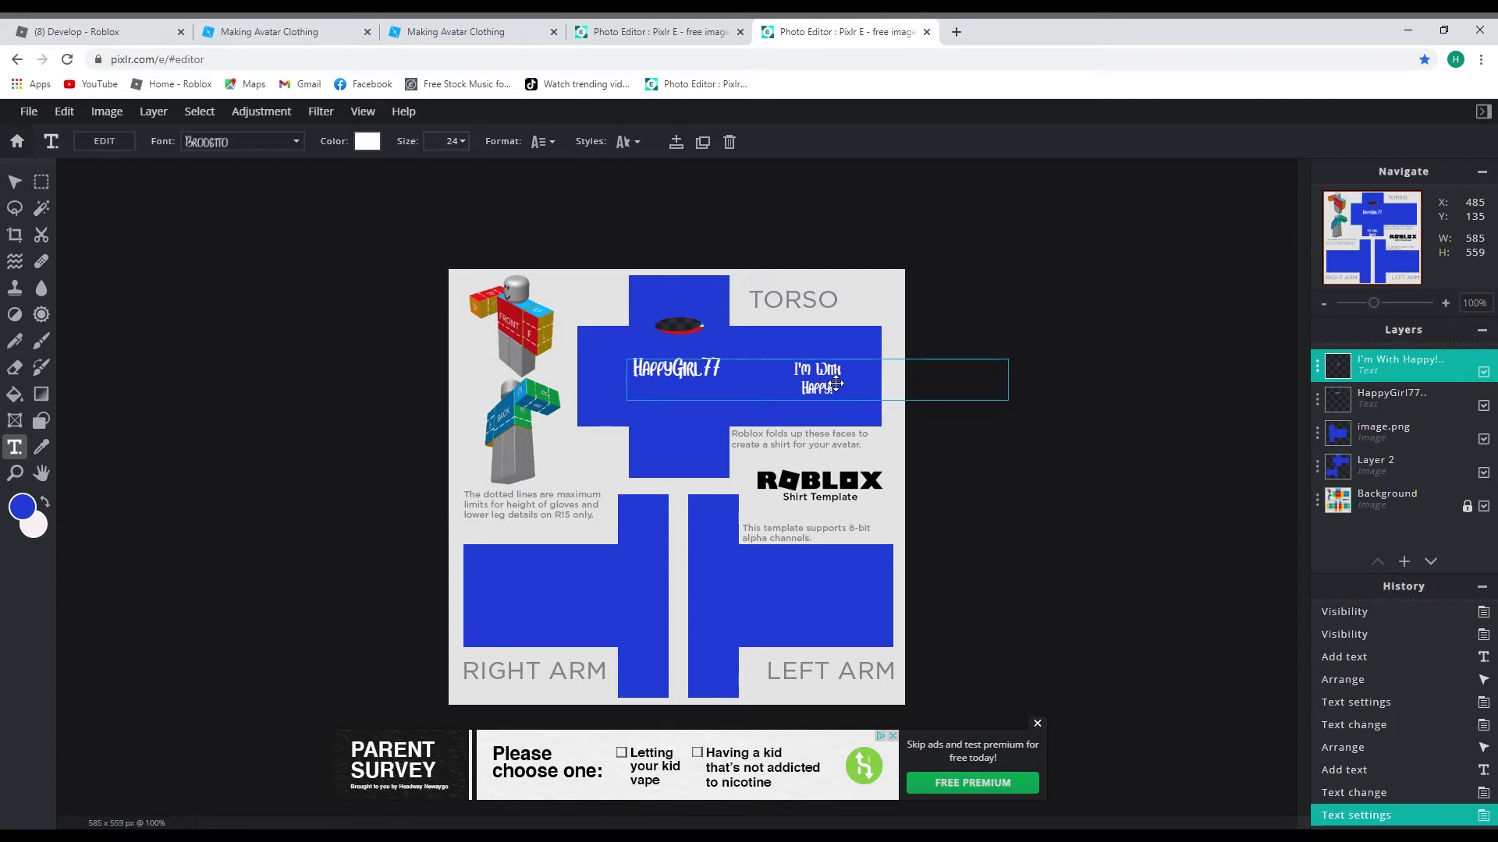
left_click_drag(836, 383, 836, 383)
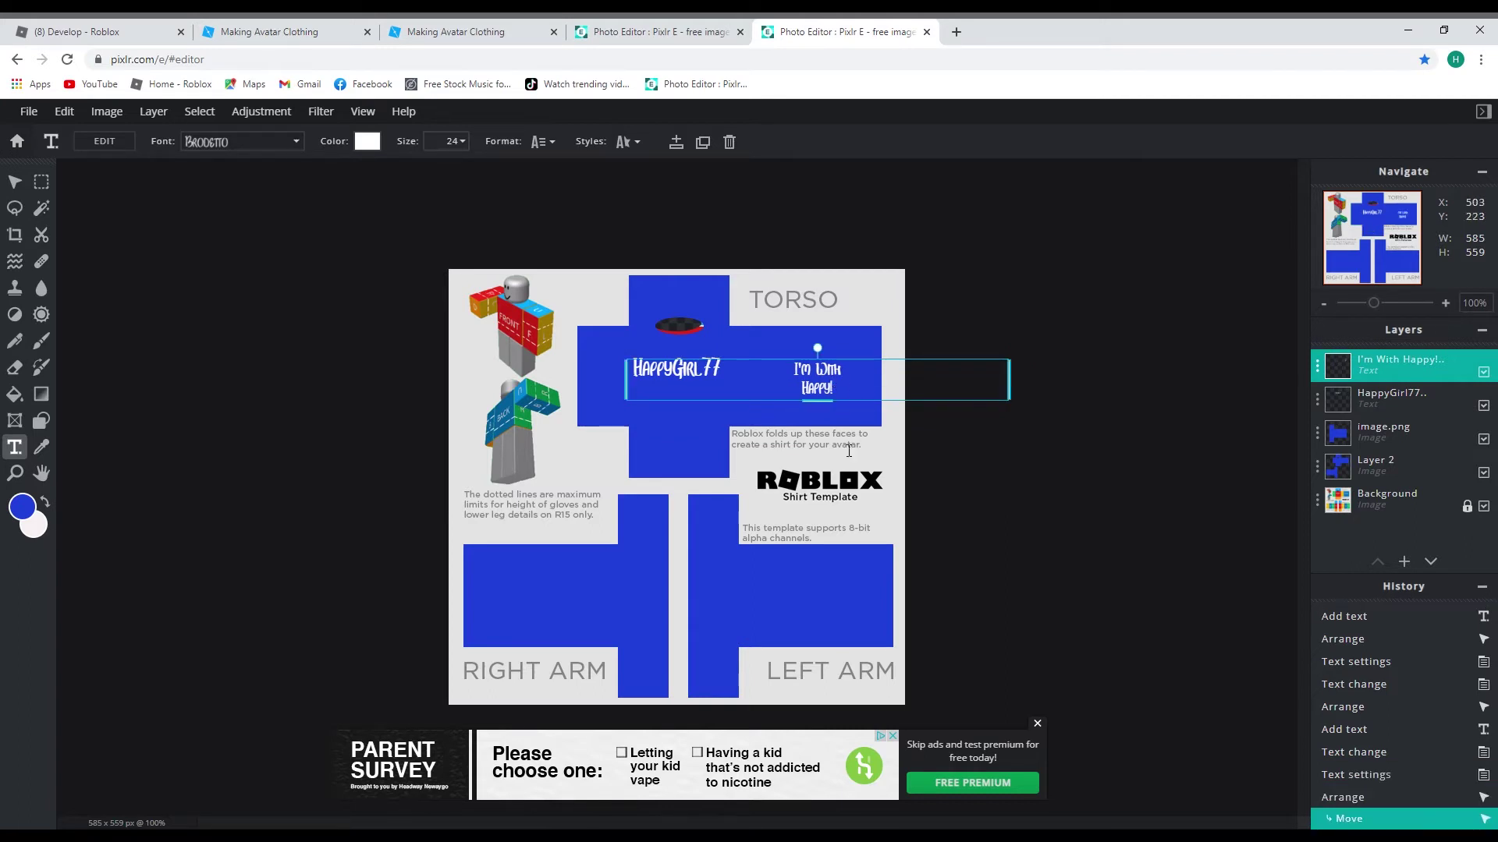
left_click(640, 33)
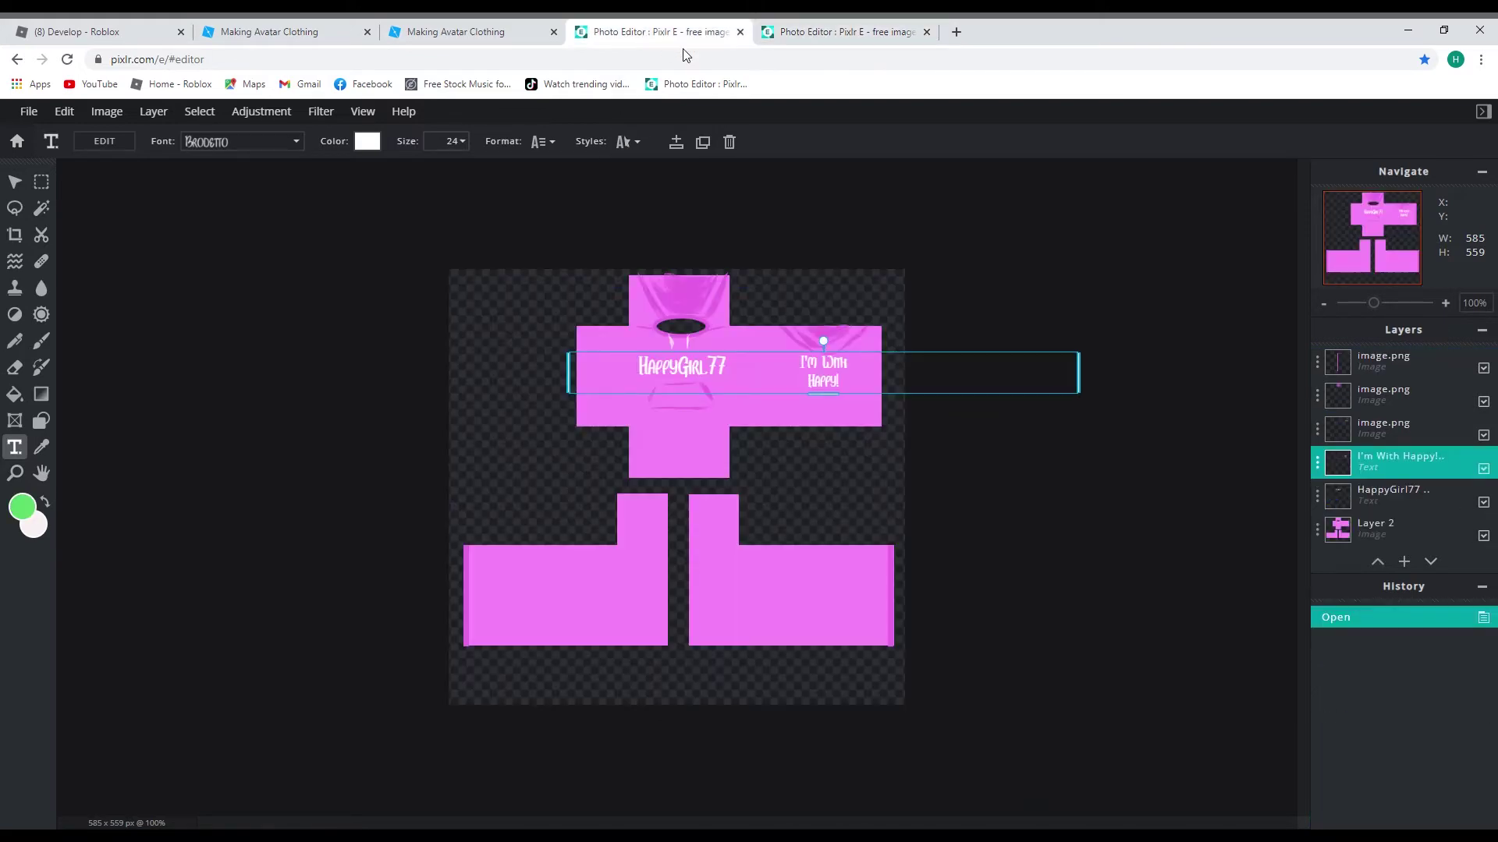
left_click(819, 32)
left_click_drag(827, 390, 828, 390)
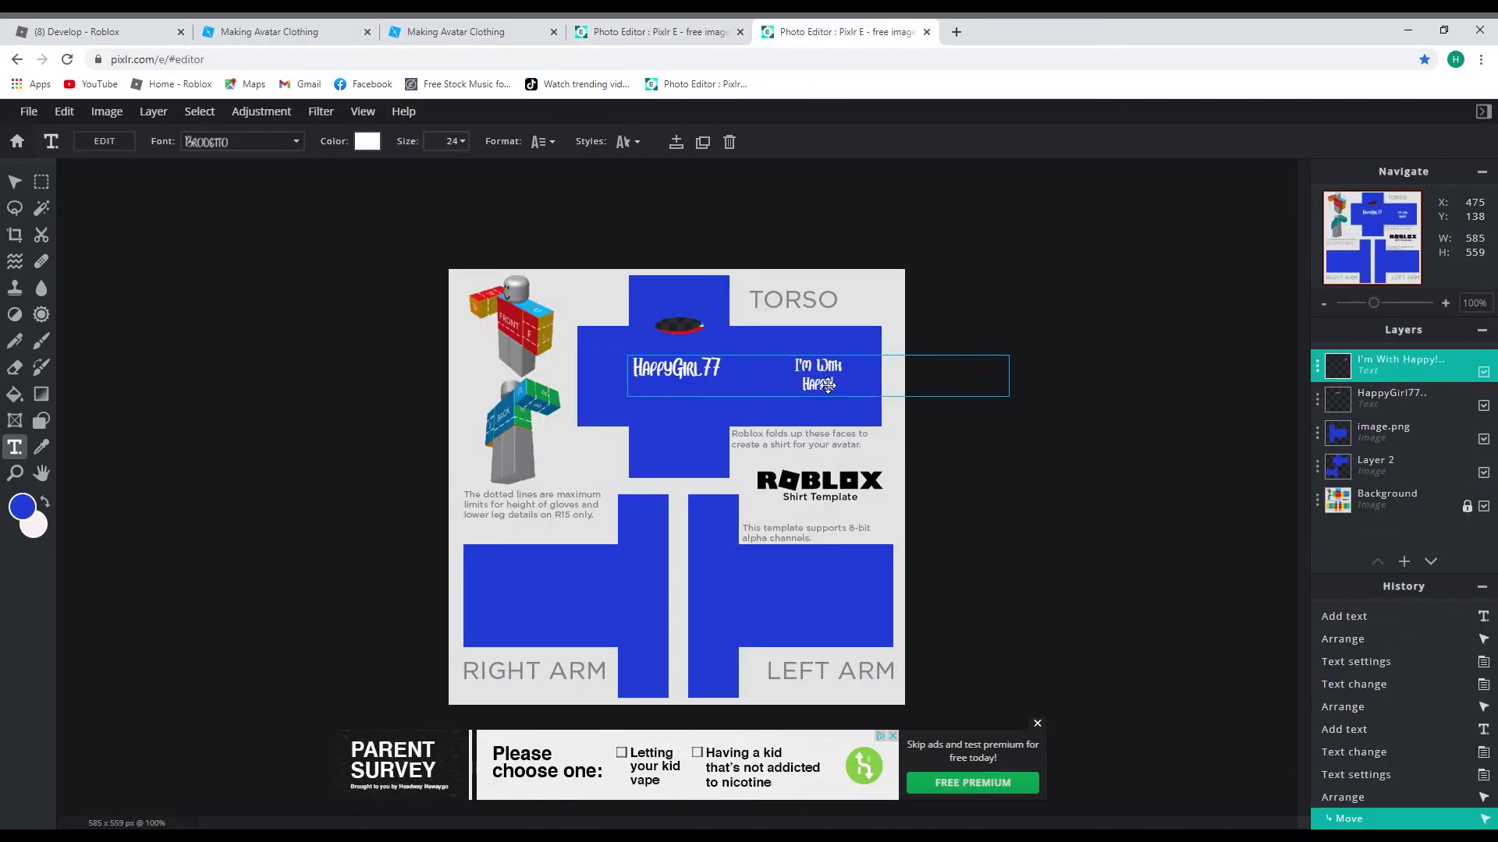
left_click(667, 35)
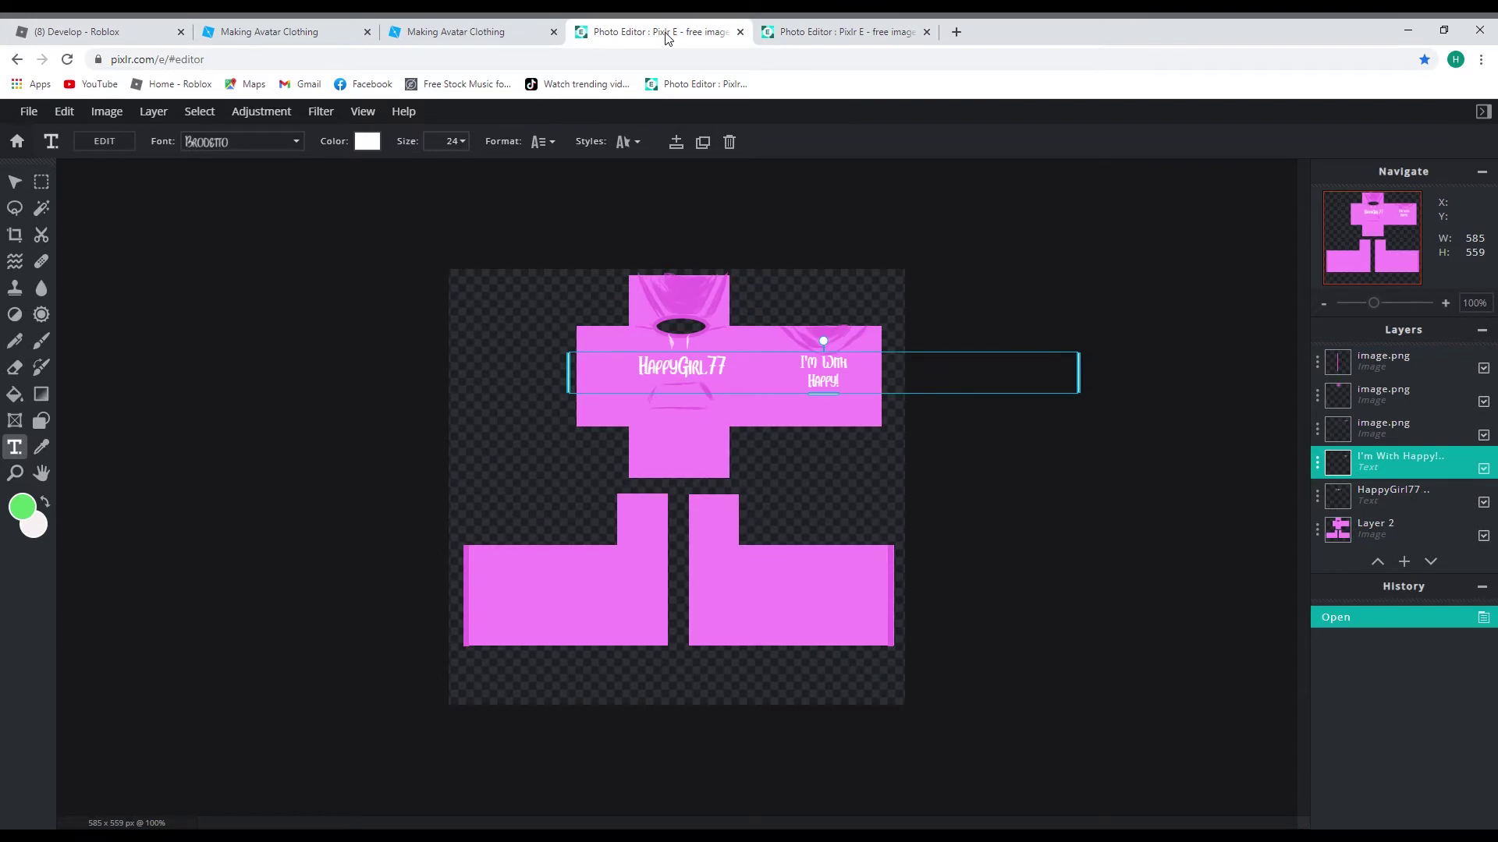
left_click(858, 33)
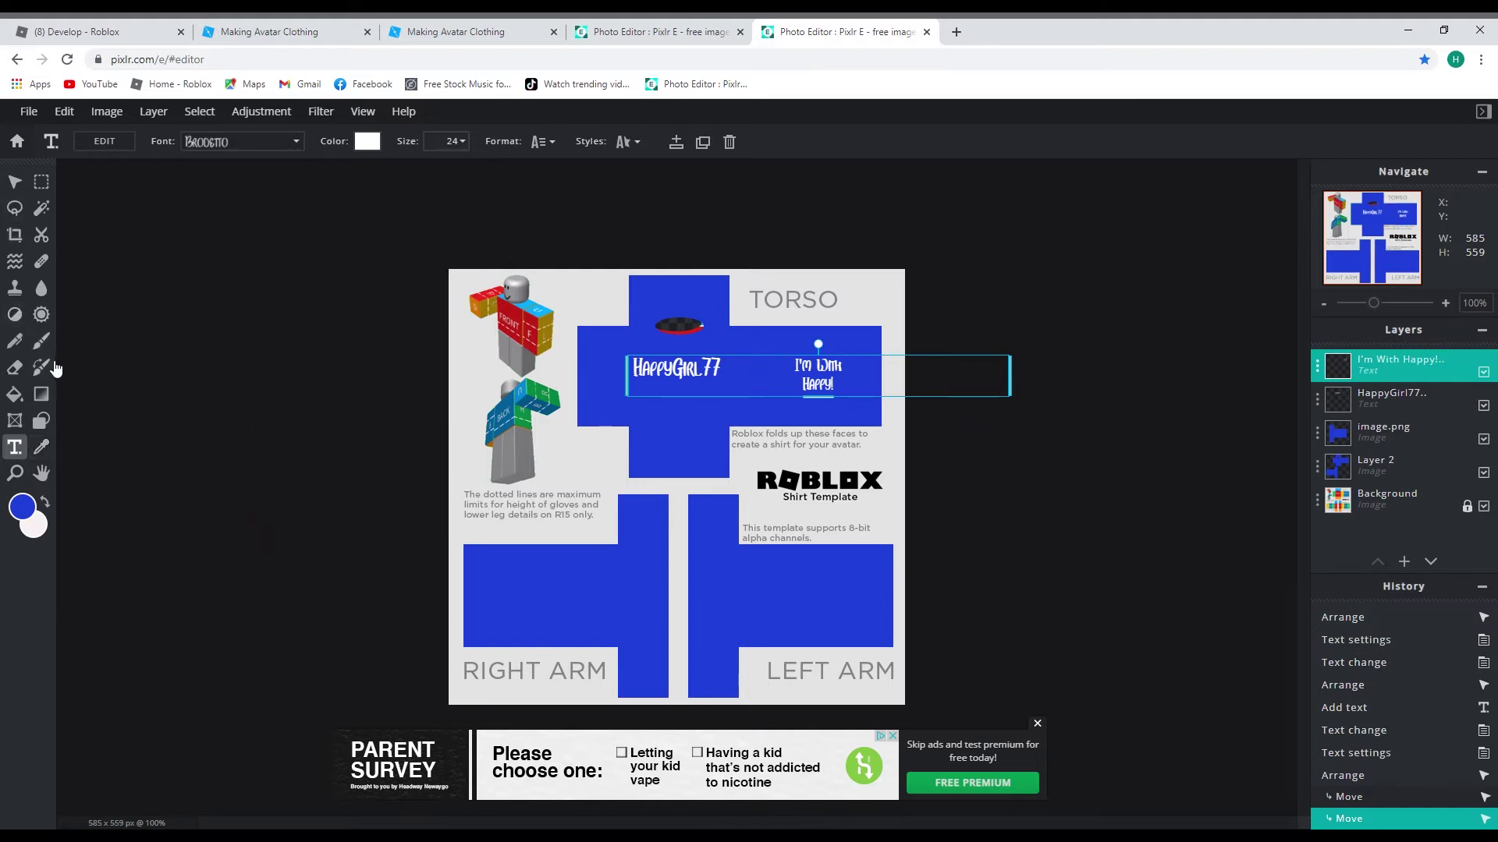
left_click(990, 467)
- Add an empty layer above the text layers
left_click(1404, 562)
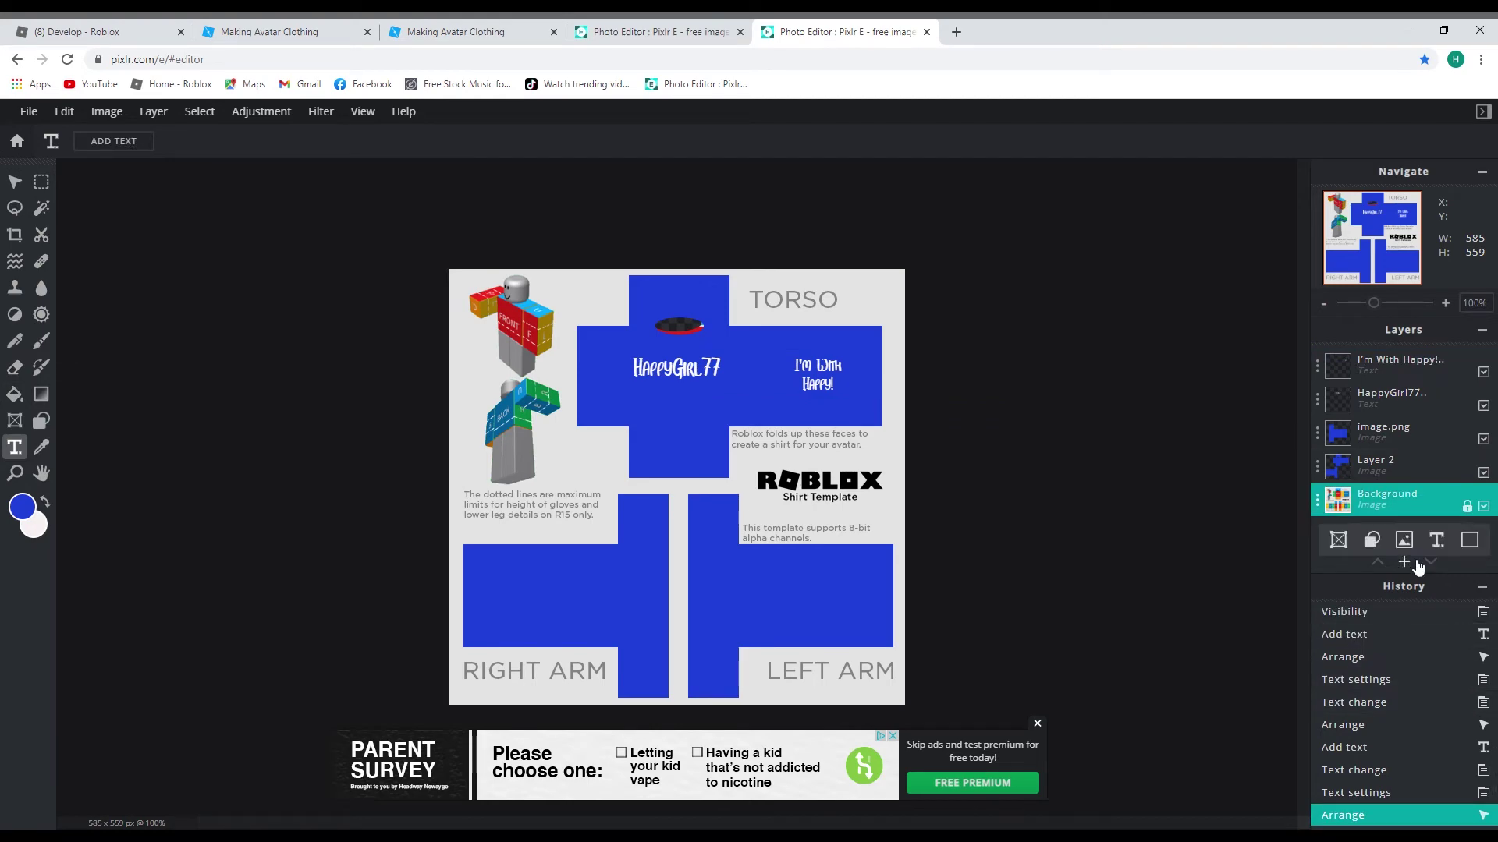
left_click(1404, 562)
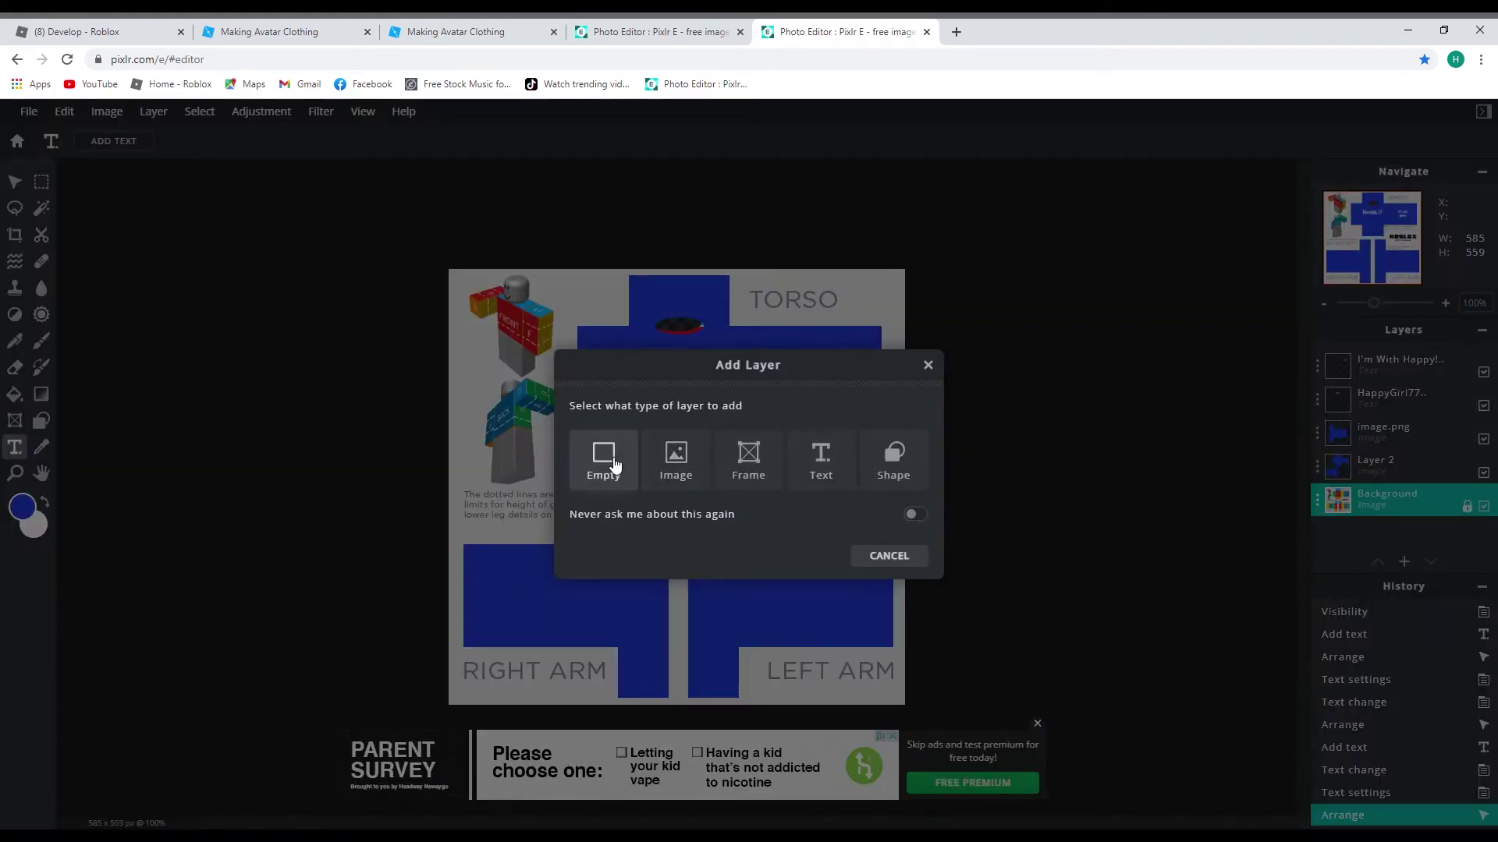
left_click(607, 455)
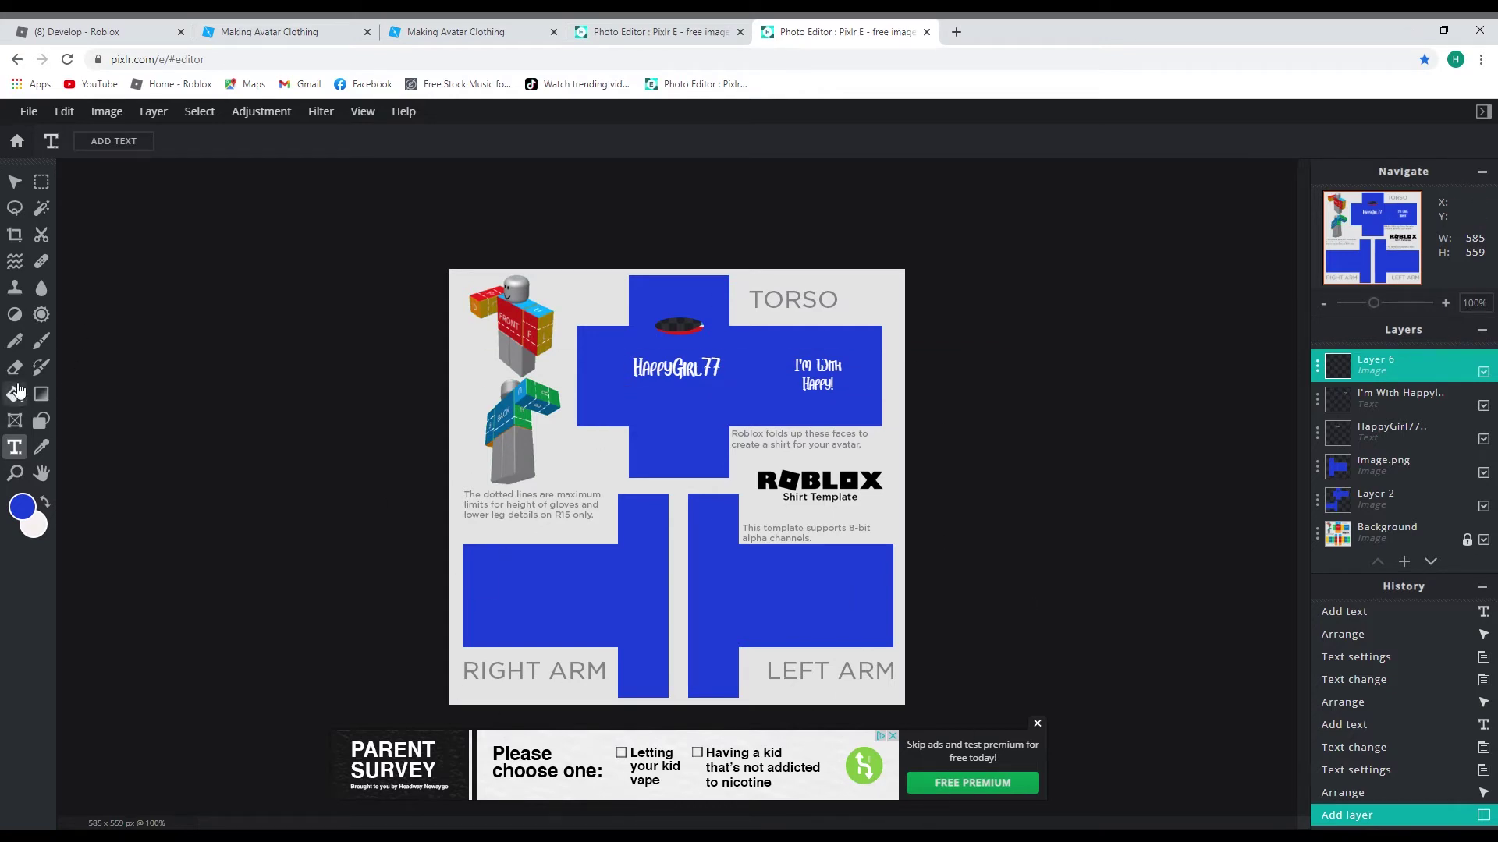
- Try a Sketchy pen stroke in an adjusted blue beside the neck opening on the new layer, and undo it
left_click(14, 341)
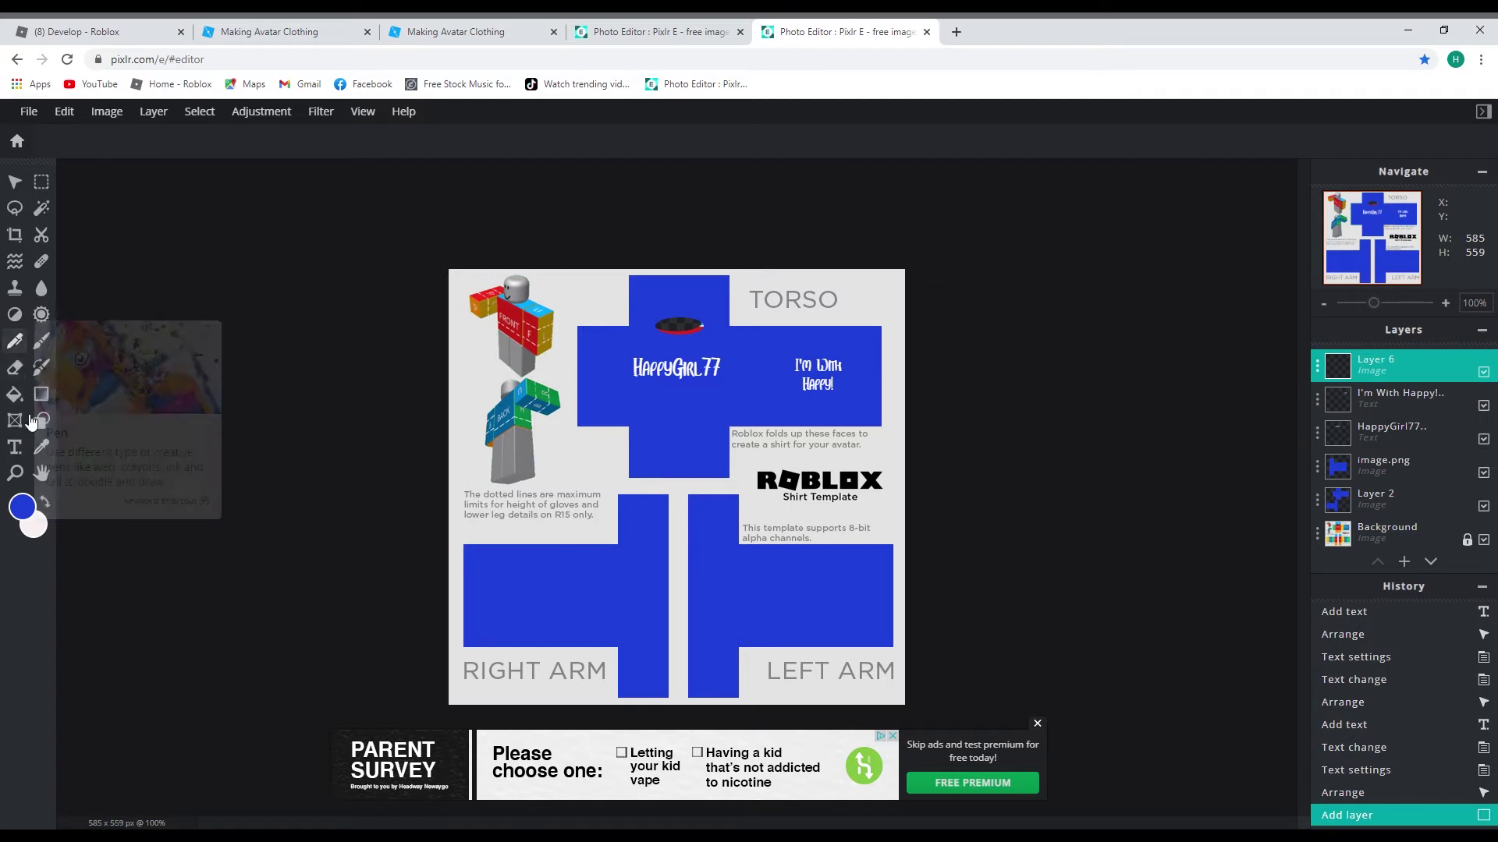
left_click(34, 509)
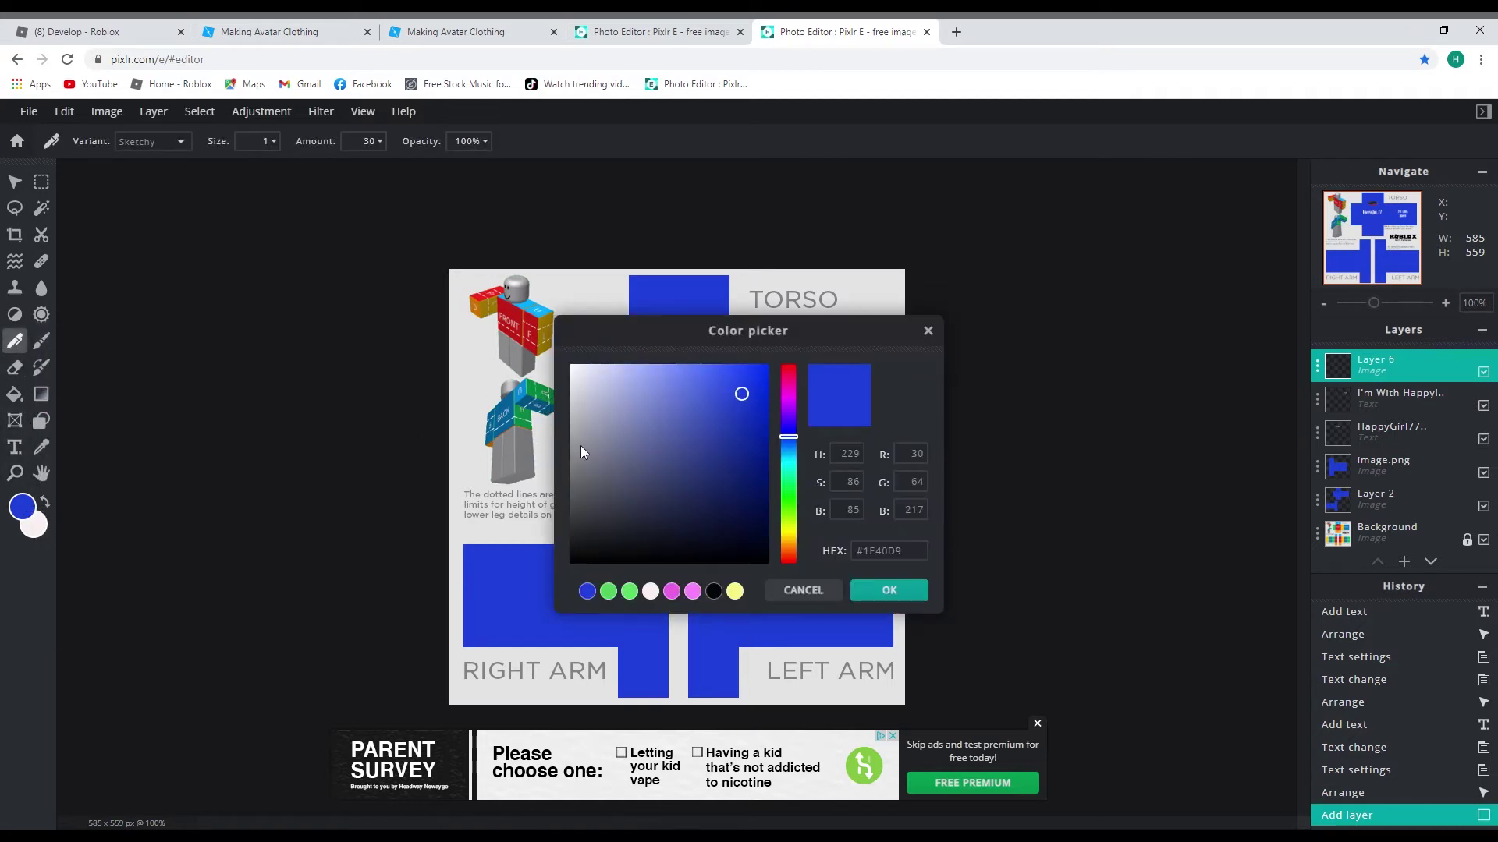
left_click_drag(738, 398, 739, 404)
left_click(886, 590)
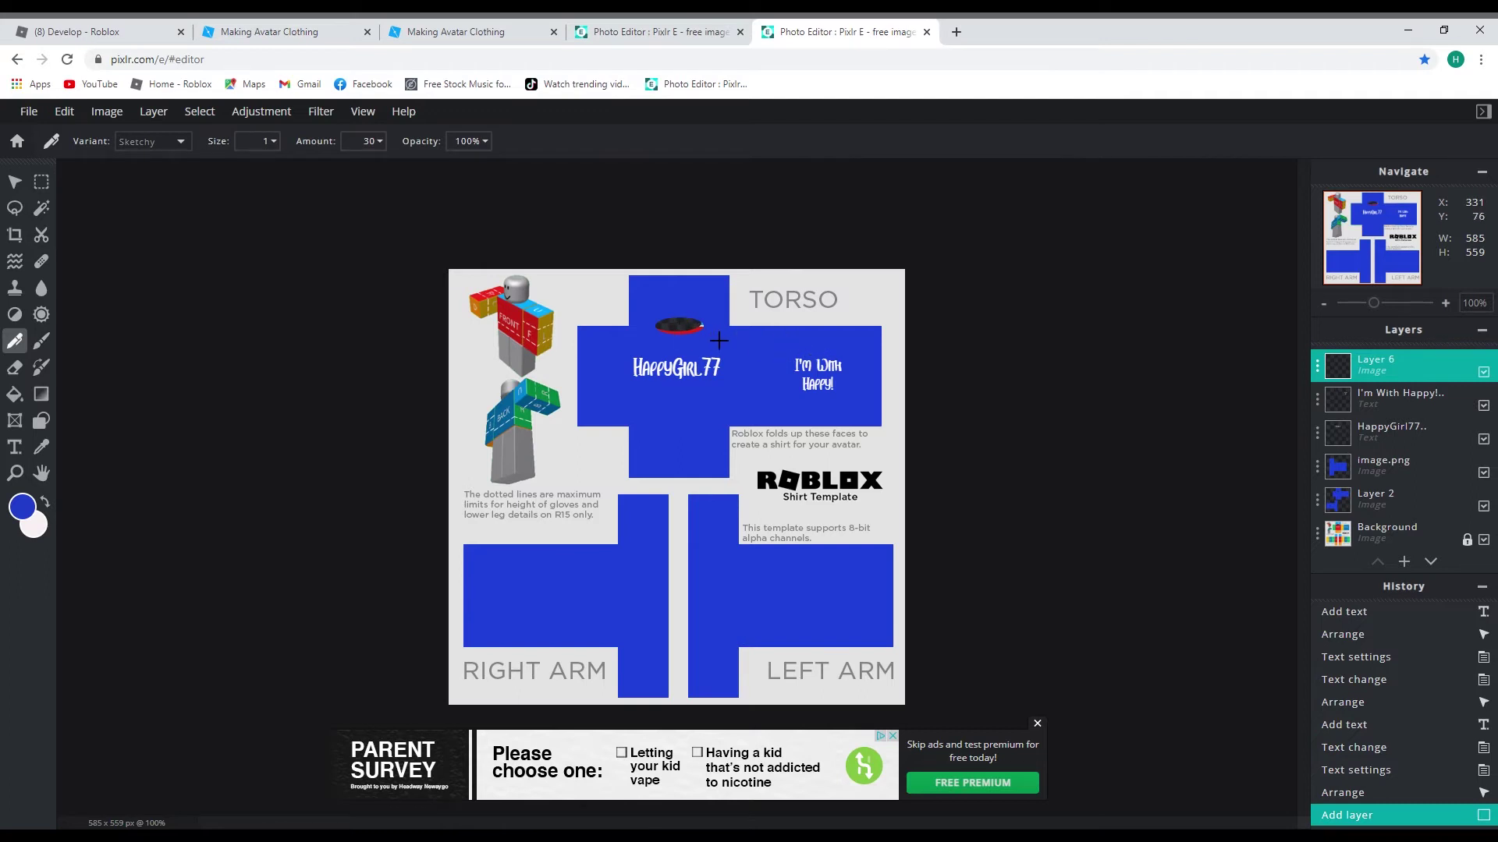
left_click_drag(717, 340, 733, 334)
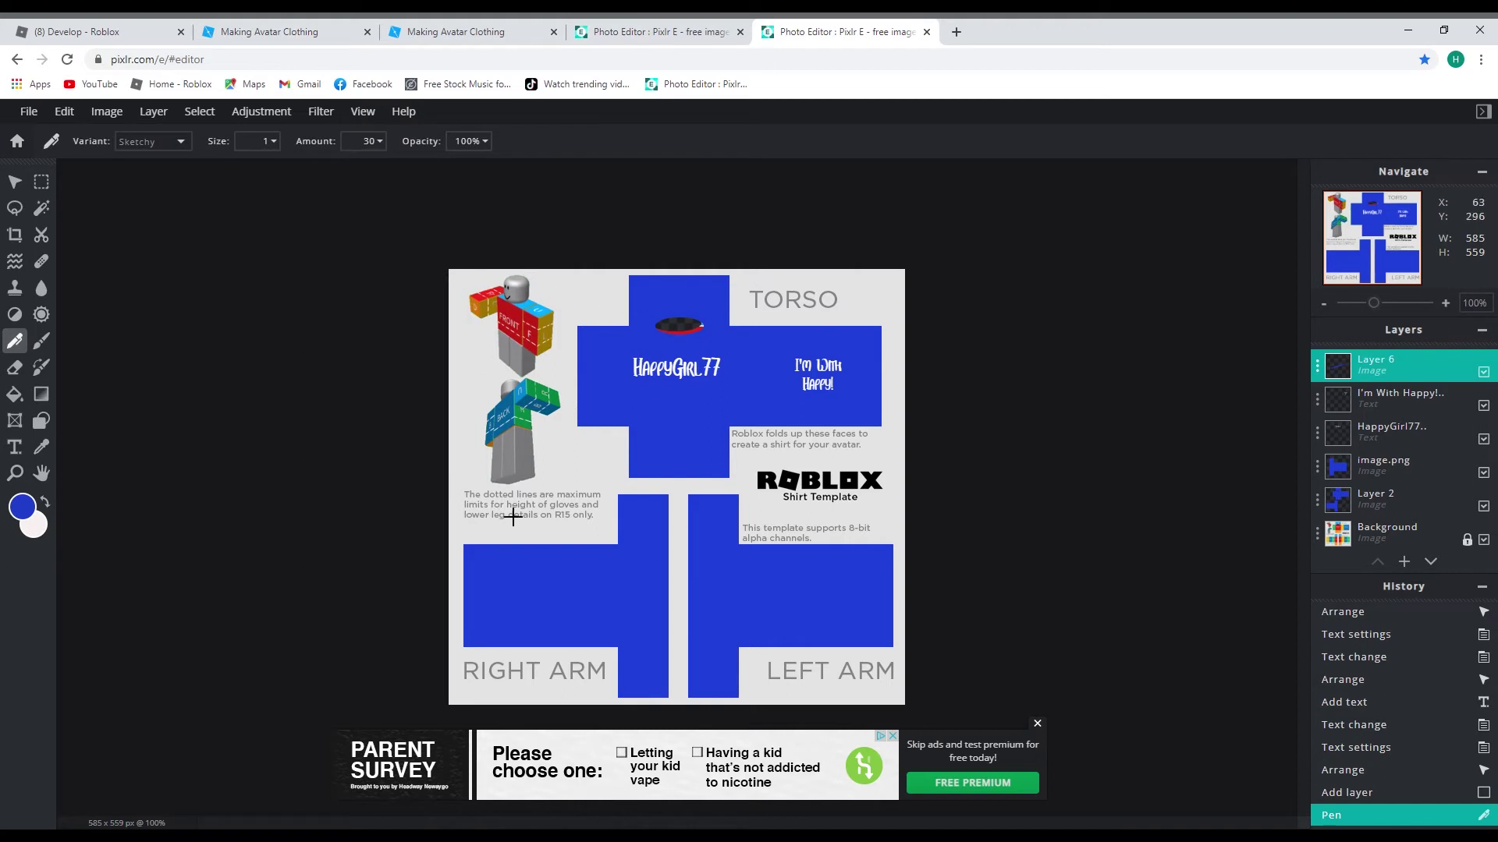
left_click(64, 111)
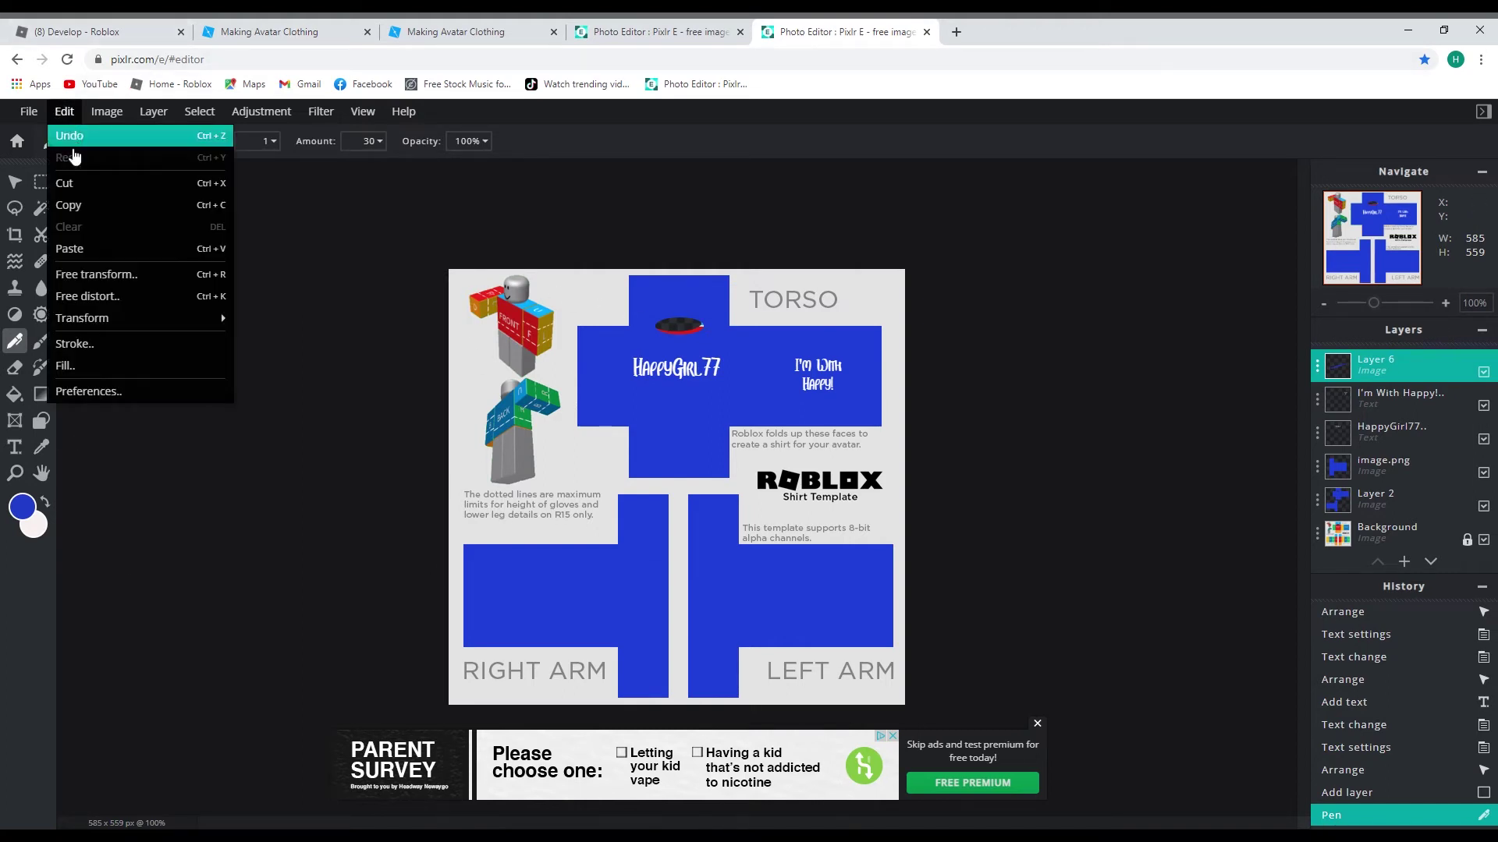
left_click(76, 134)
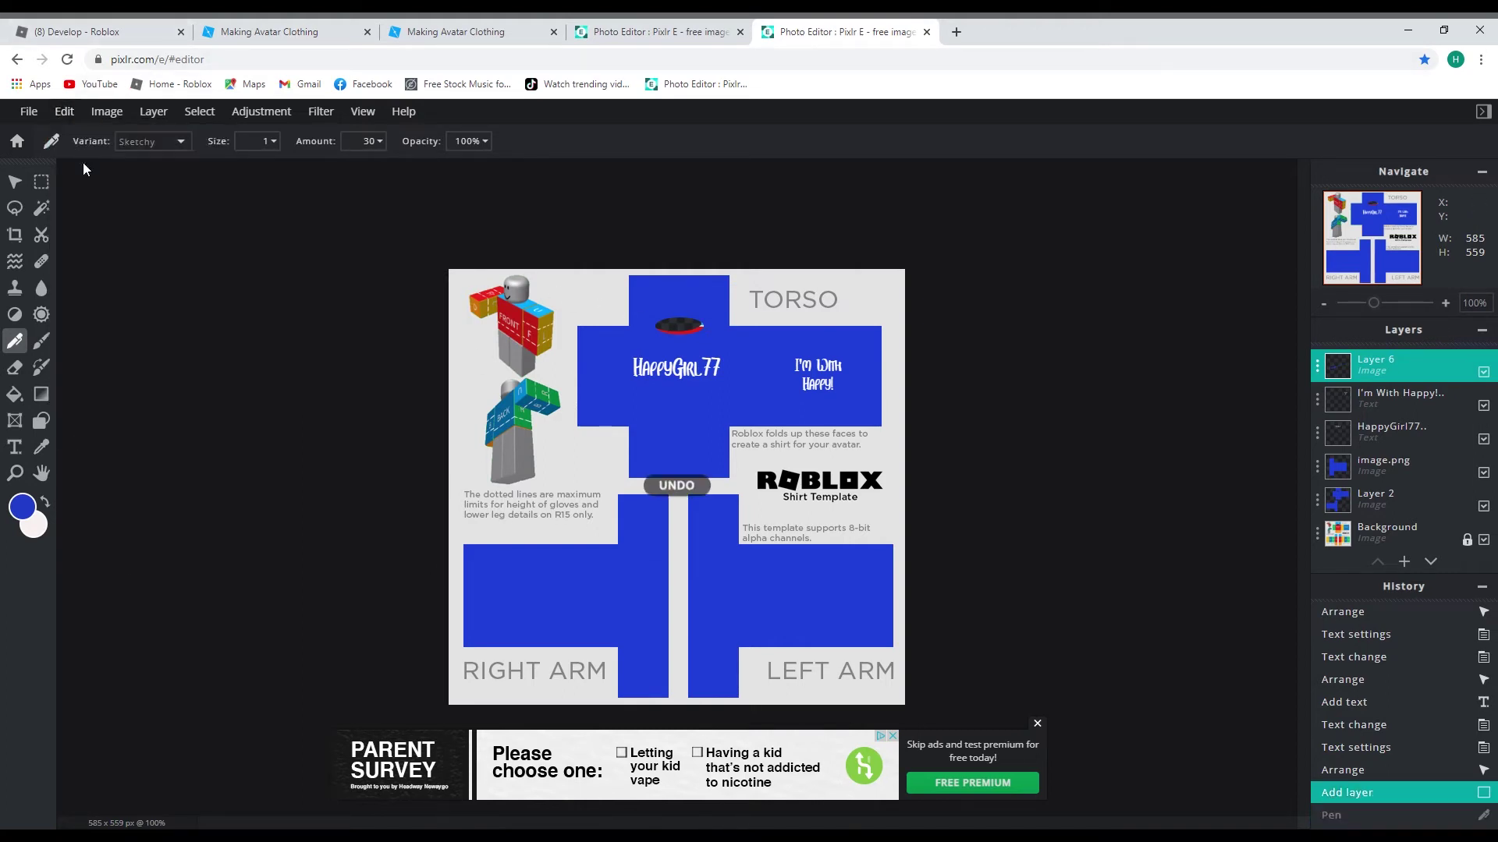
- Set the pen colour to a darker blue and draw short shading strokes on both sides of the neck opening
left_click(24, 509)
left_click_drag(737, 407, 741, 415)
left_click(911, 591)
left_click(718, 340)
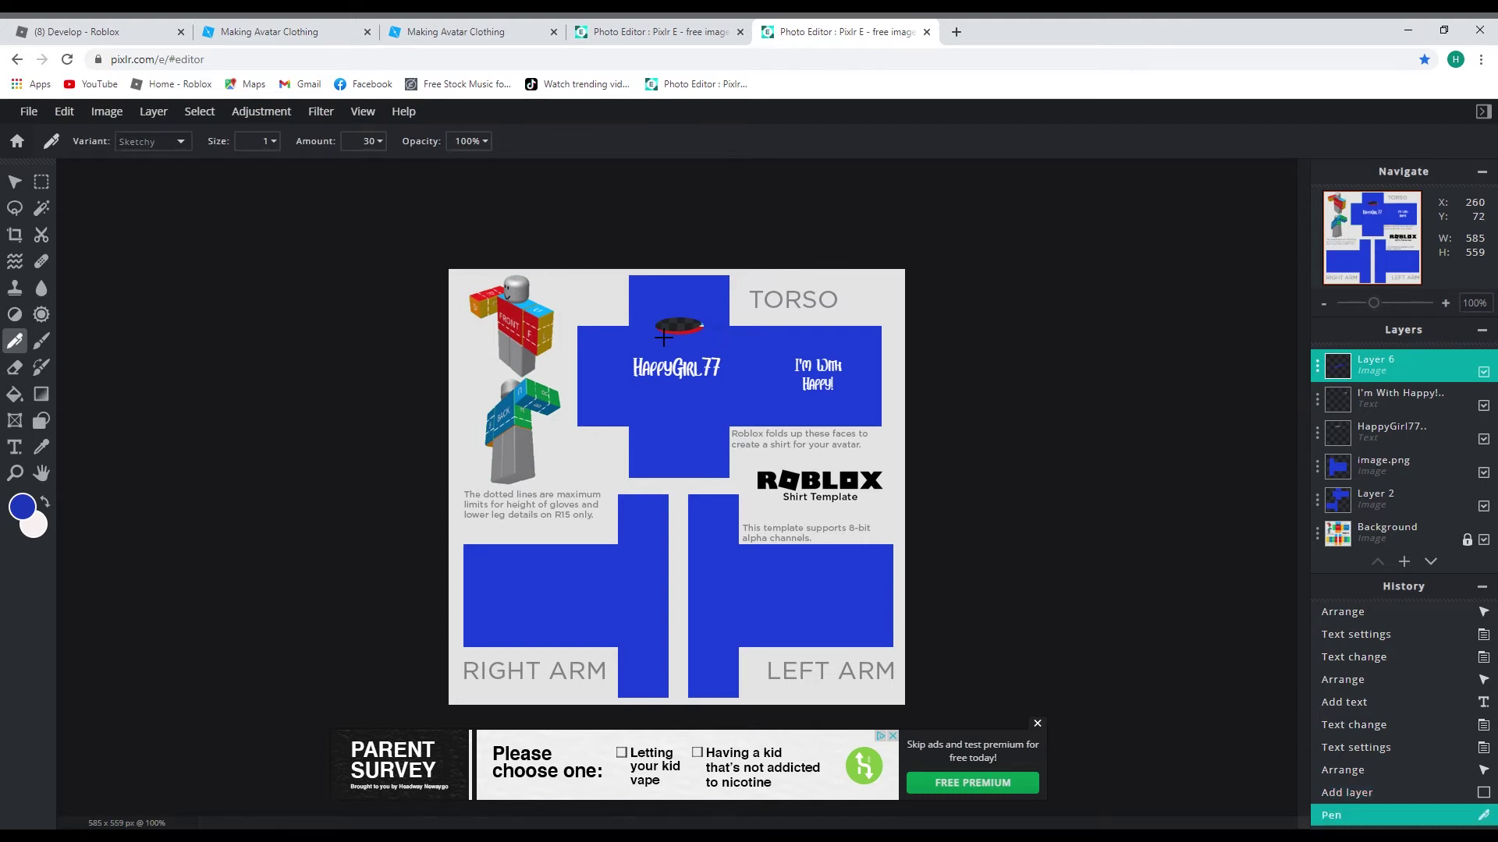
left_click_drag(646, 335, 672, 331)
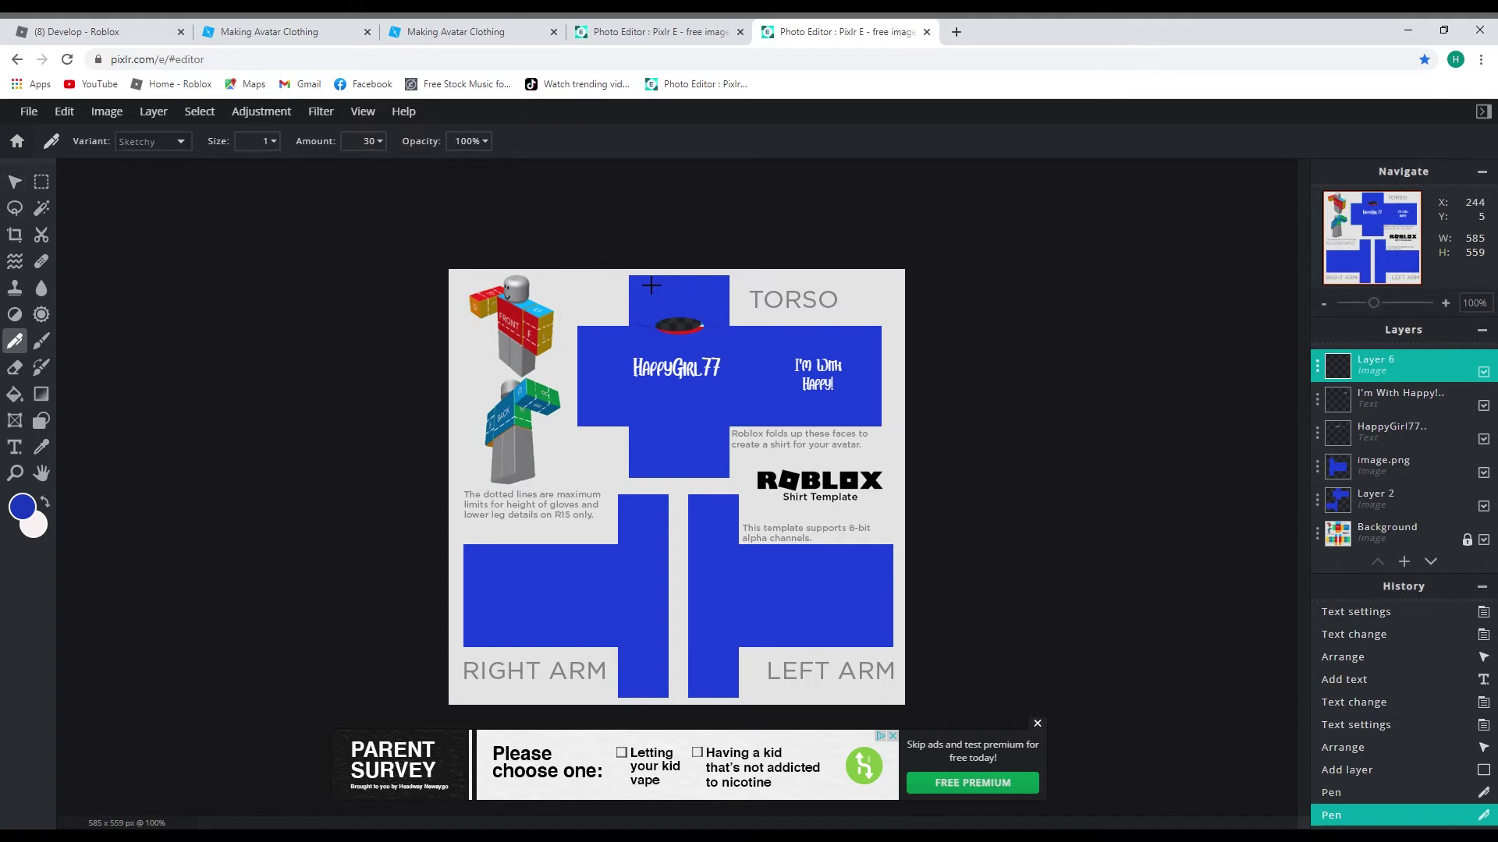
- Check the hood lines on the pink shirt design, try a pen stroke from the upper torso flap to the neck opening, and undo it
left_click(659, 31)
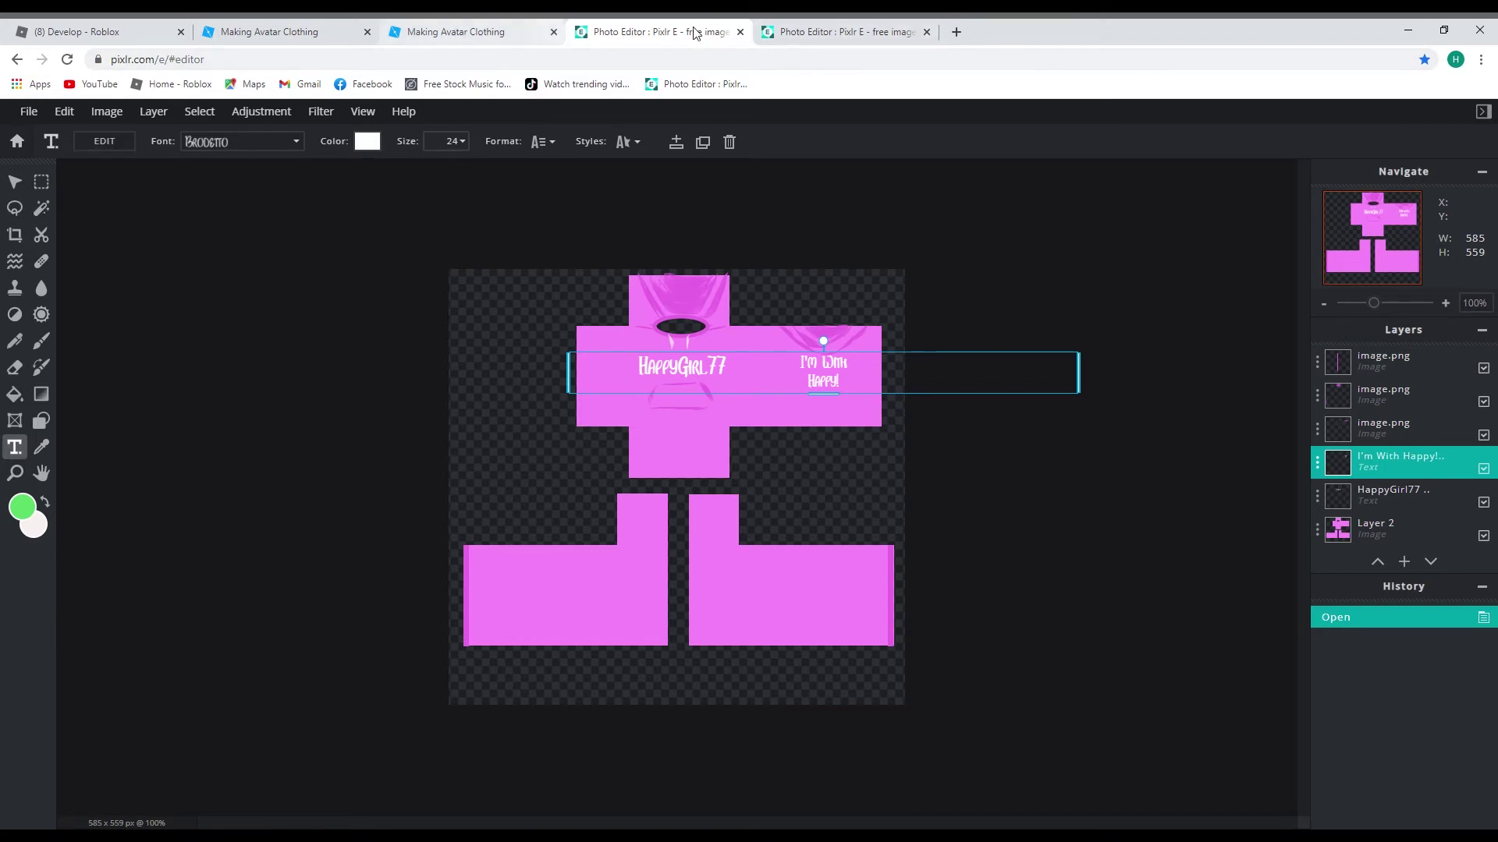
left_click(784, 36)
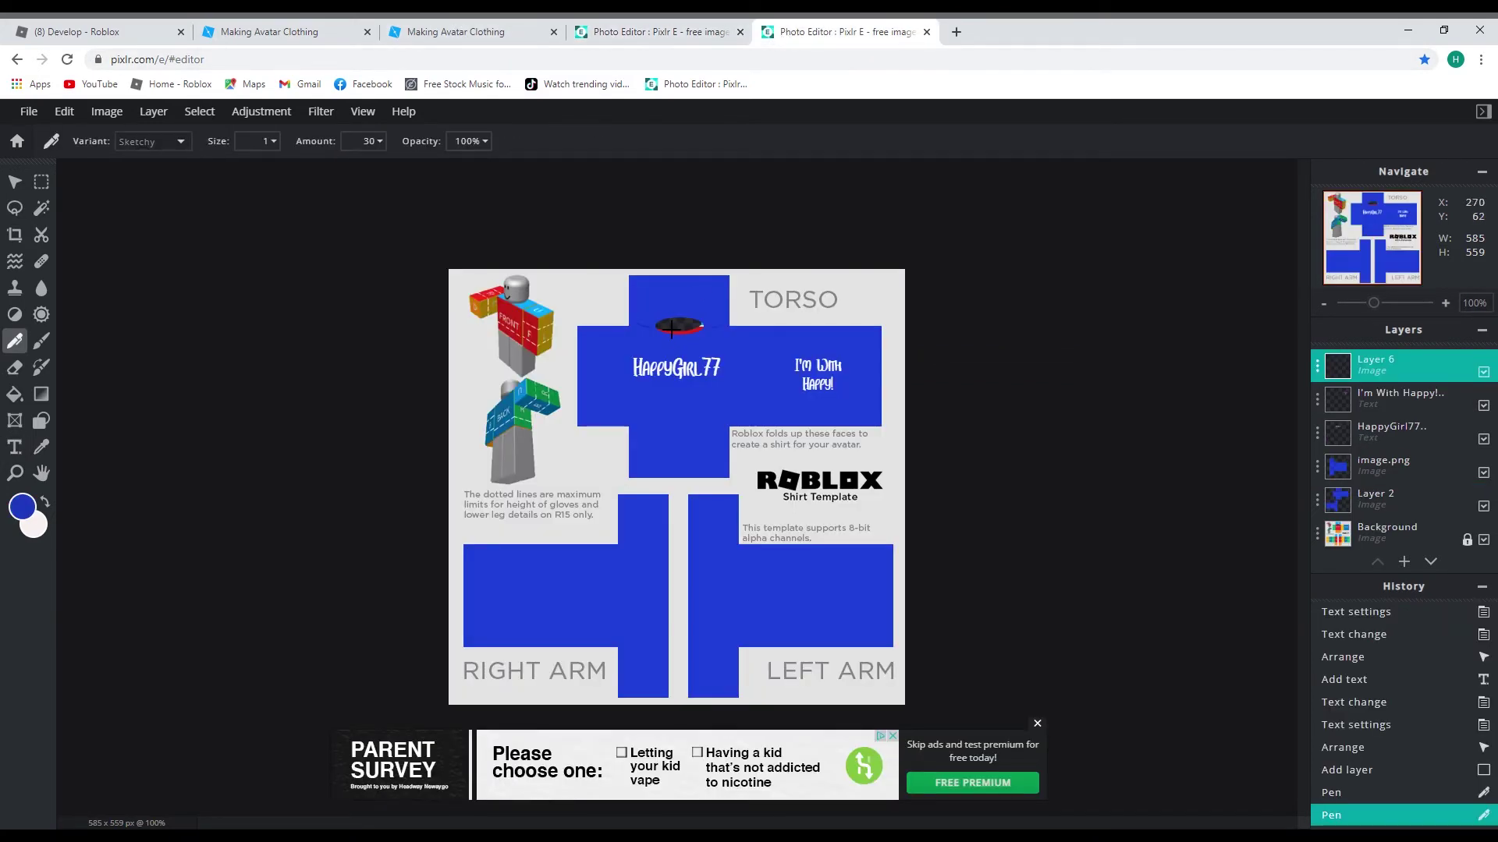
left_click(647, 285)
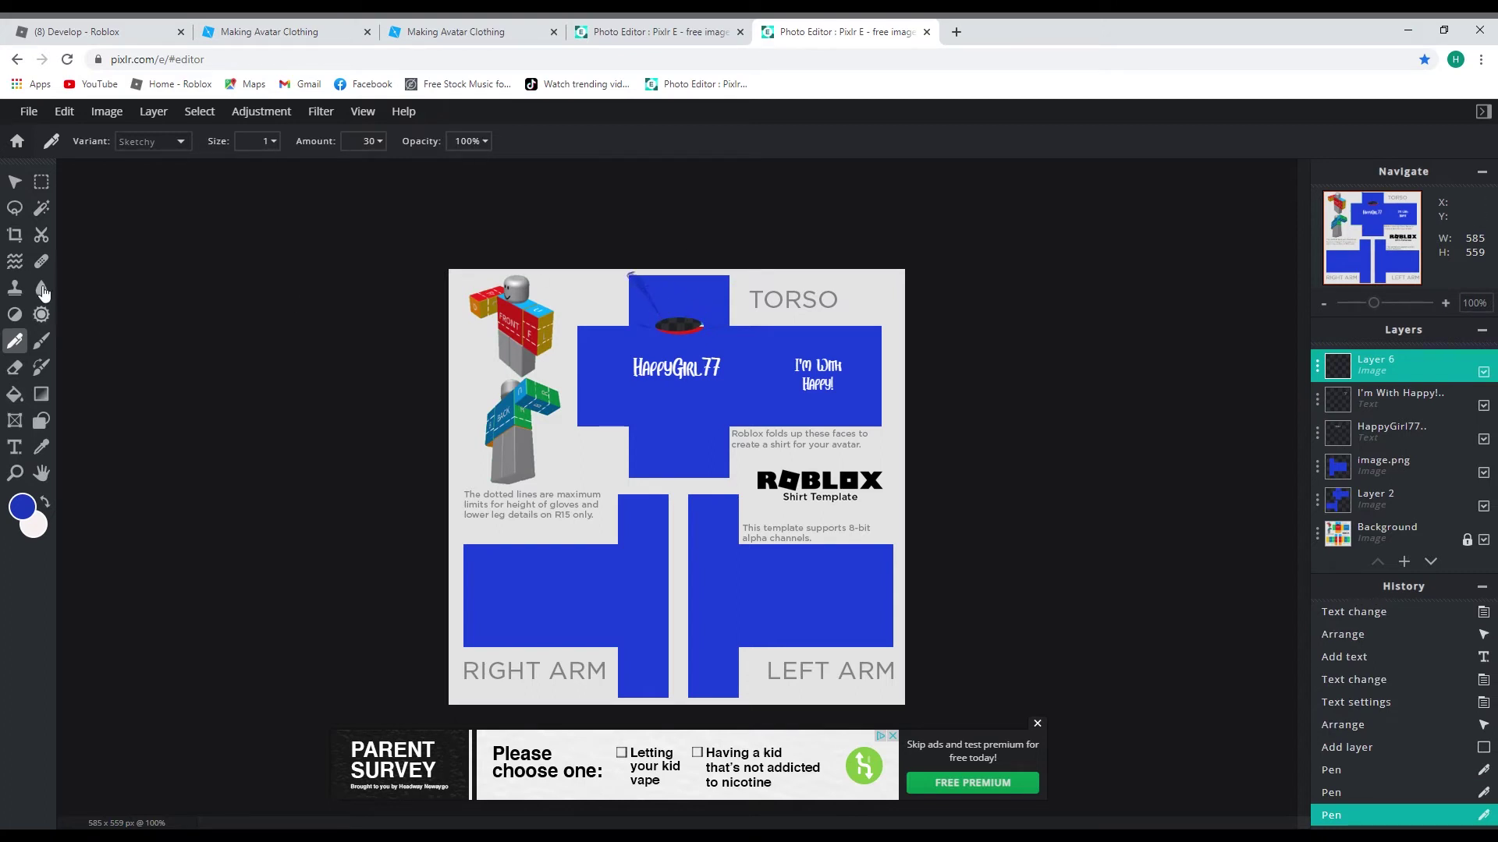
left_click(78, 114)
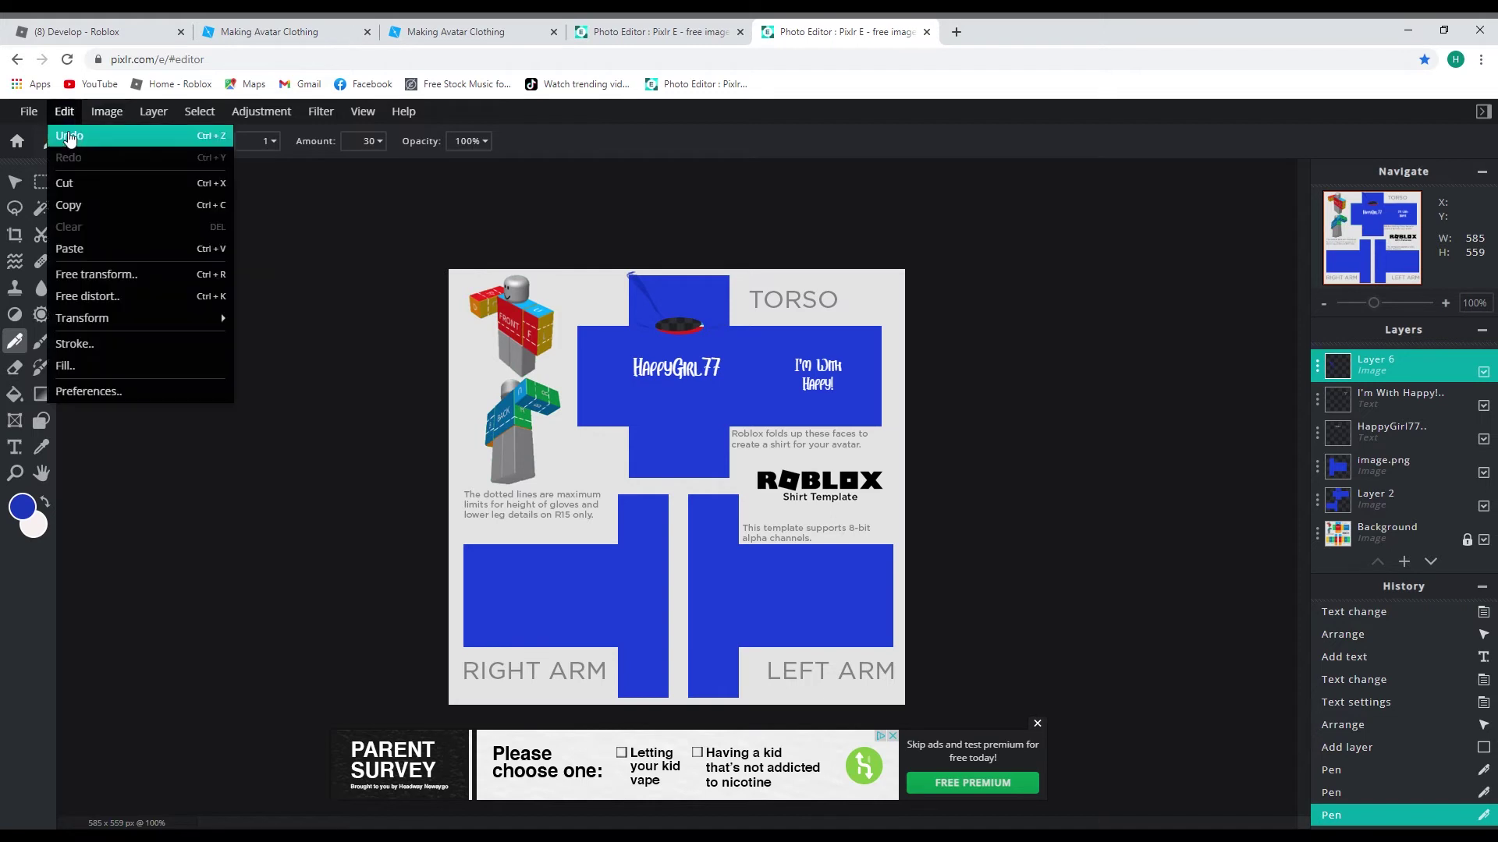
left_click(70, 142)
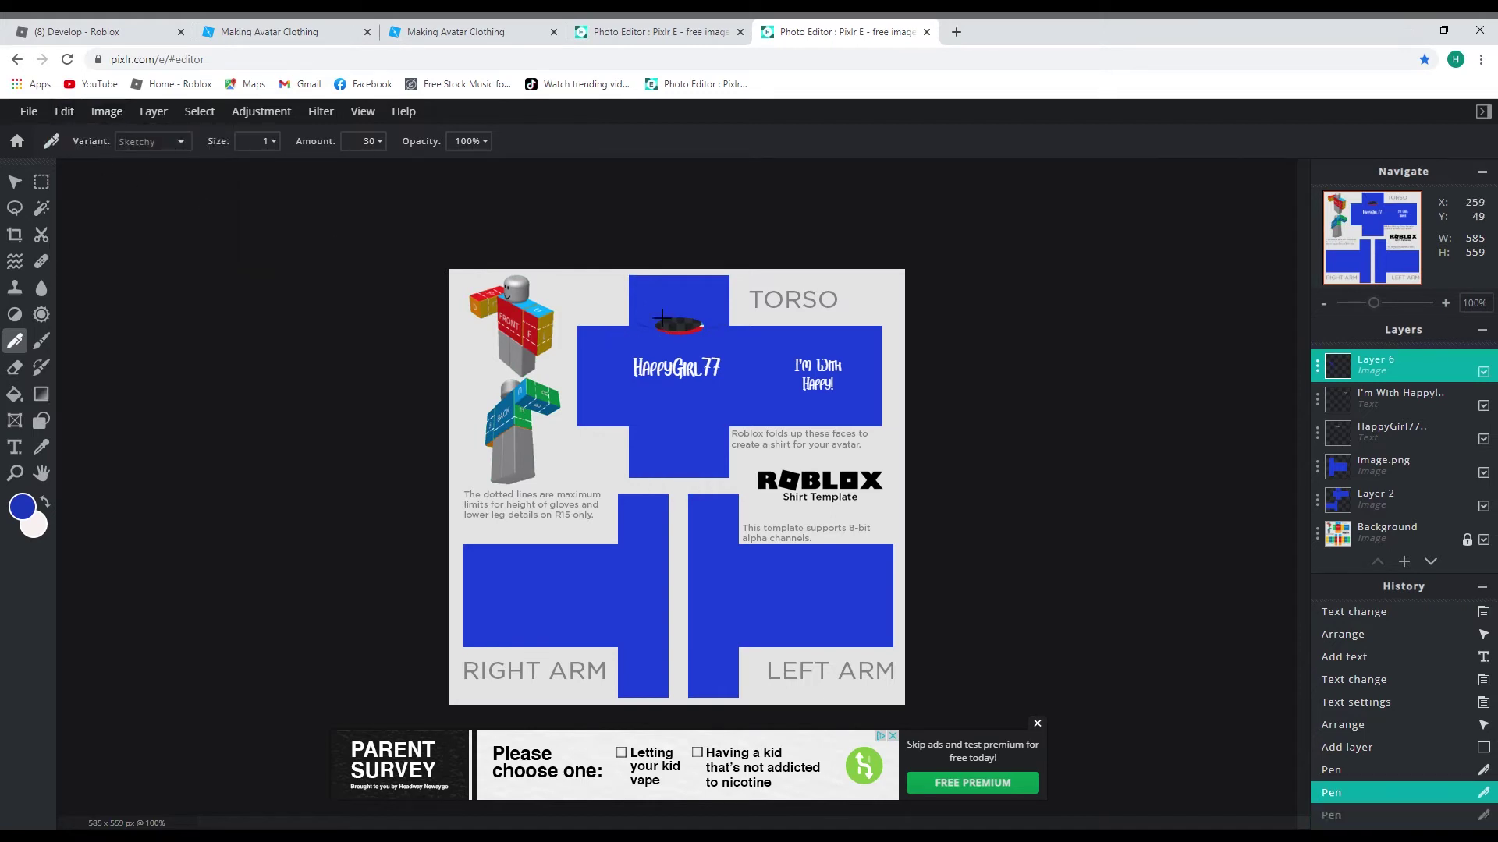
- Draw darker blue hood fold lines on the upper torso flap, running down both sides to the neck opening and curving across the middle
left_click_drag(644, 289, 700, 333)
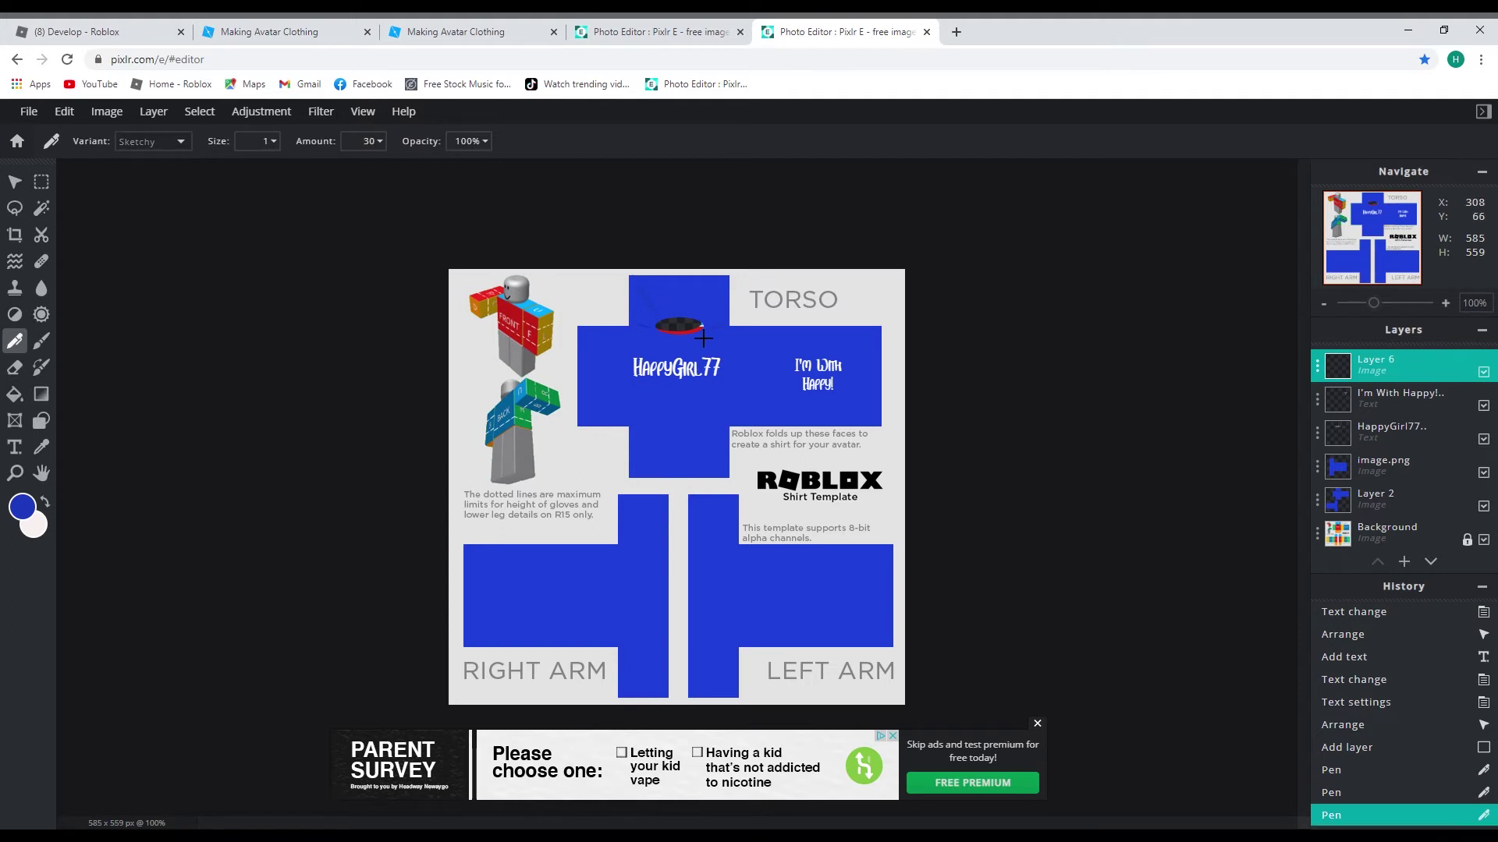
left_click_drag(706, 327, 733, 288)
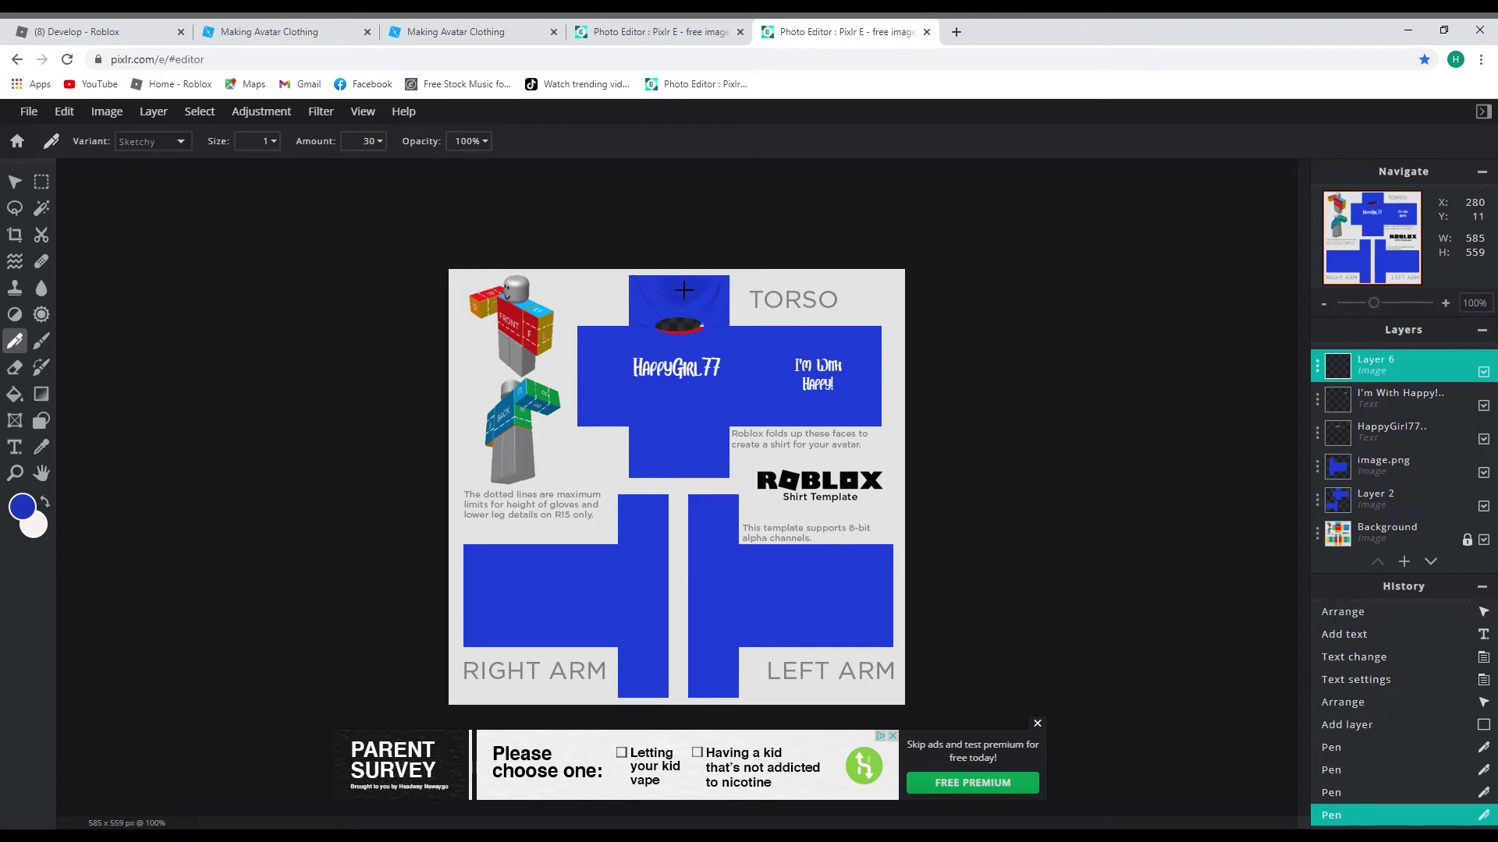
left_click(667, 294)
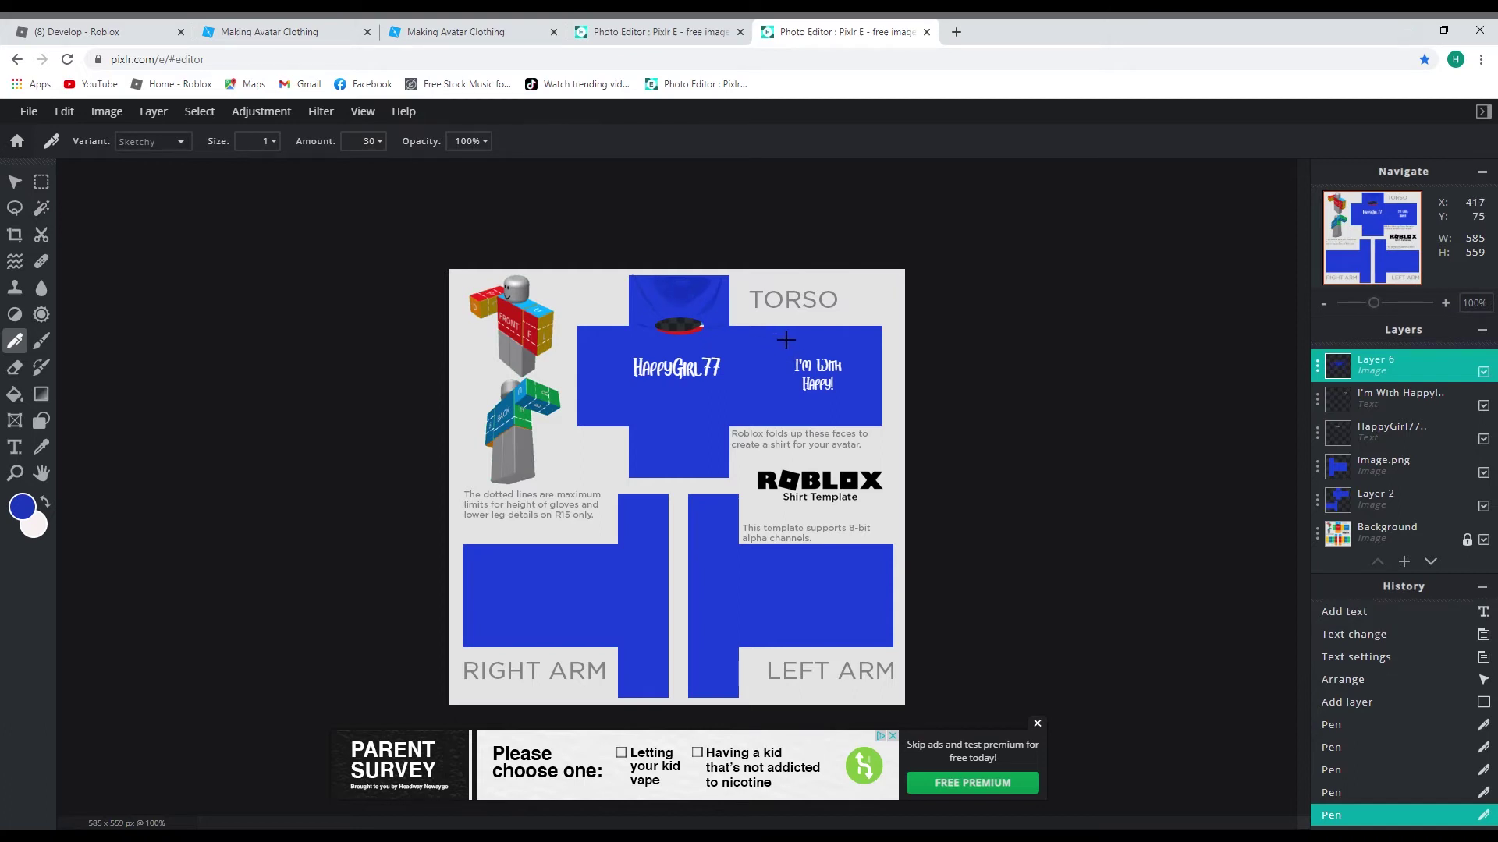
- Draw curved hood folds above the "I'm With Happy!" text on the back and a pocket outline below "HappyGirl77" on the front
mouse_move(792, 339)
left_mouse_down()
mouse_move(831, 360)
mouse_move(879, 344)
mouse_move(833, 342)
left_mouse_up()
left_click(818, 341)
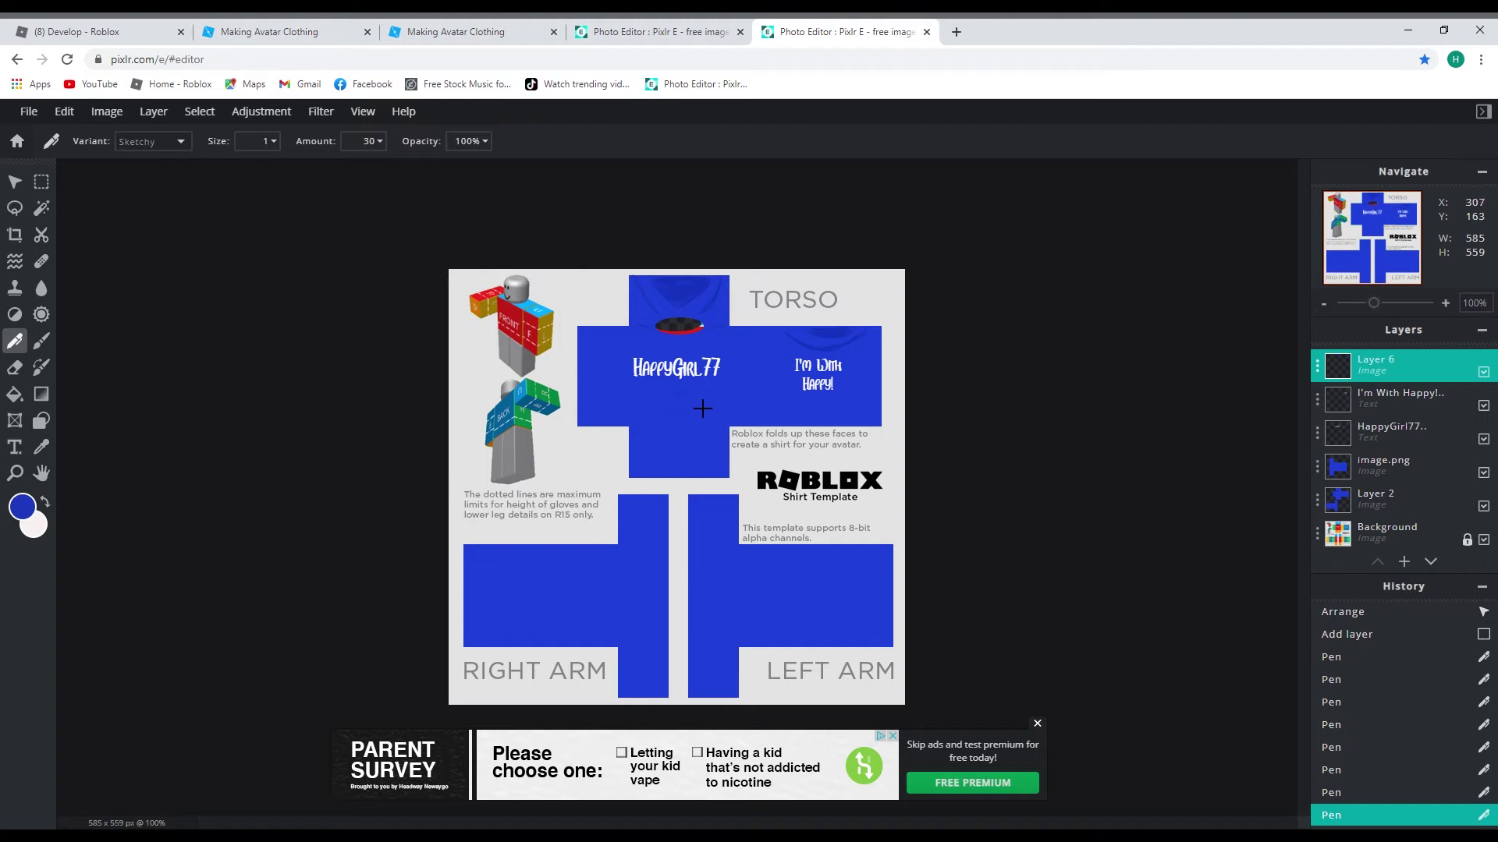
mouse_move(706, 407)
left_mouse_down()
mouse_move(676, 409)
mouse_move(733, 409)
left_mouse_up()
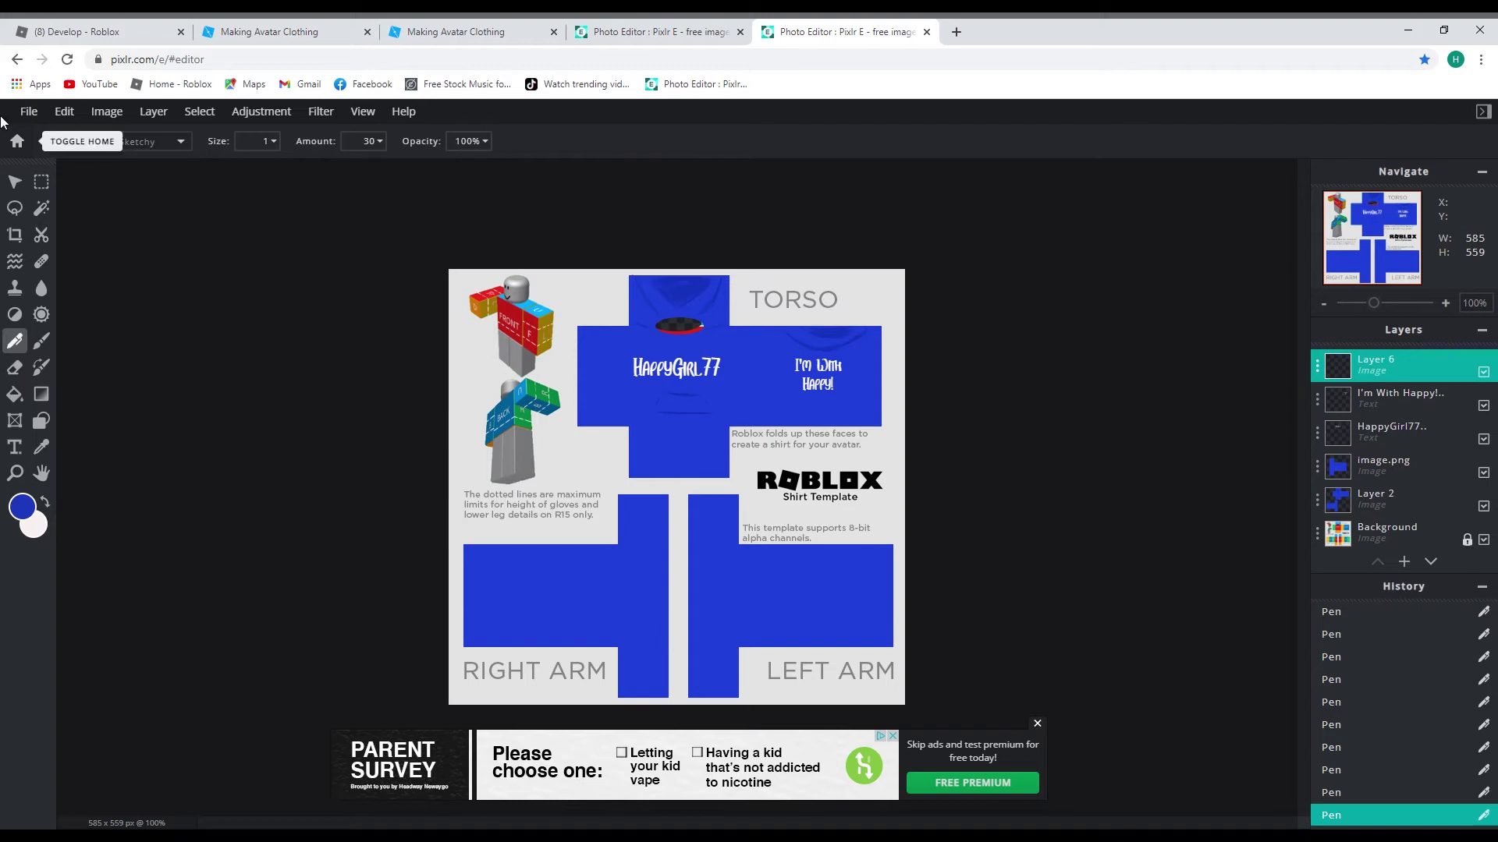
- Delete the Background template layer
left_click(26, 113)
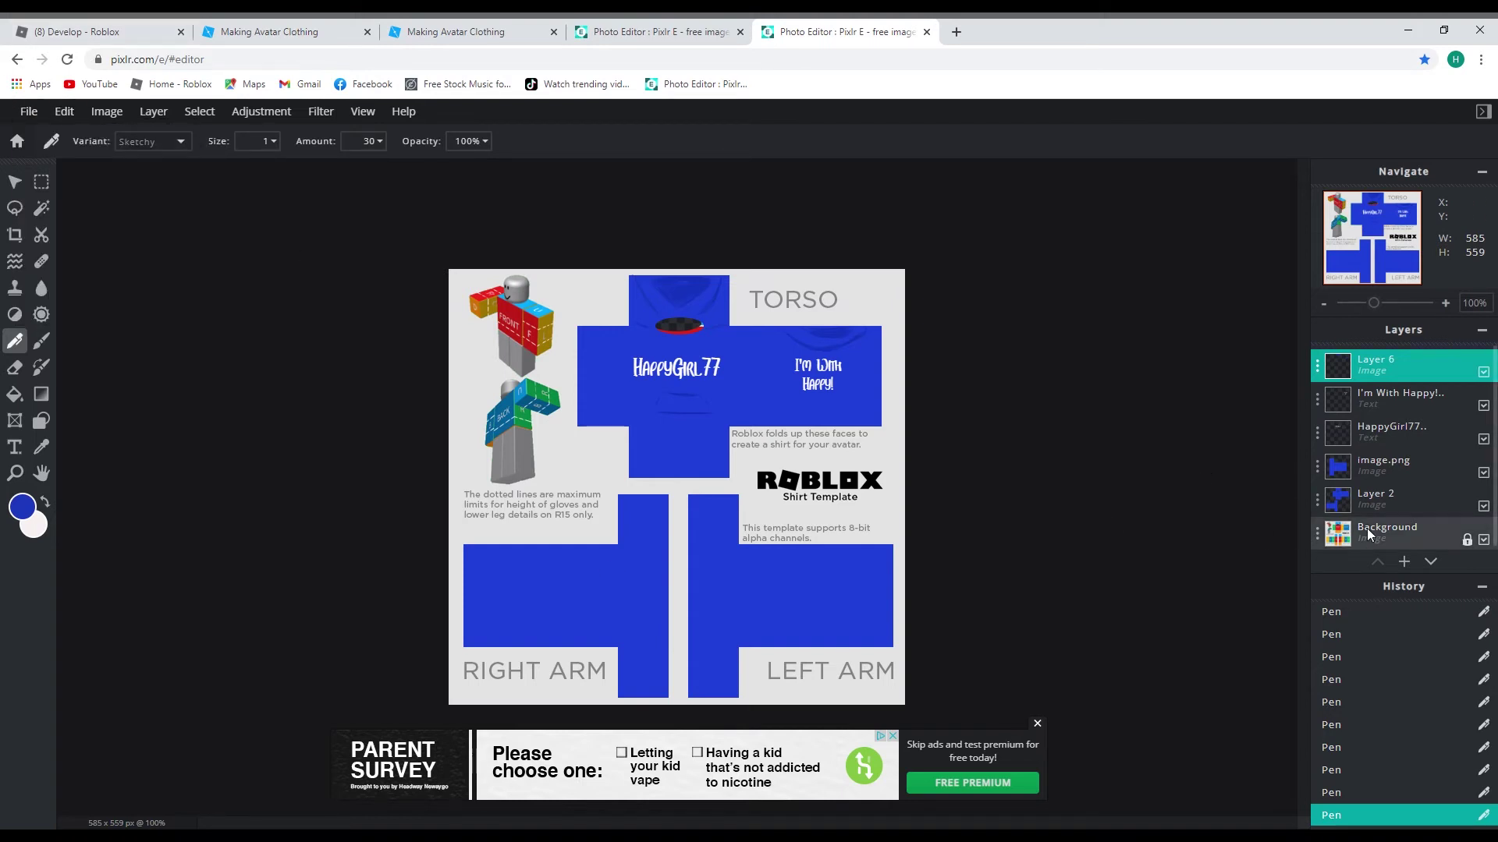
left_click(1405, 537)
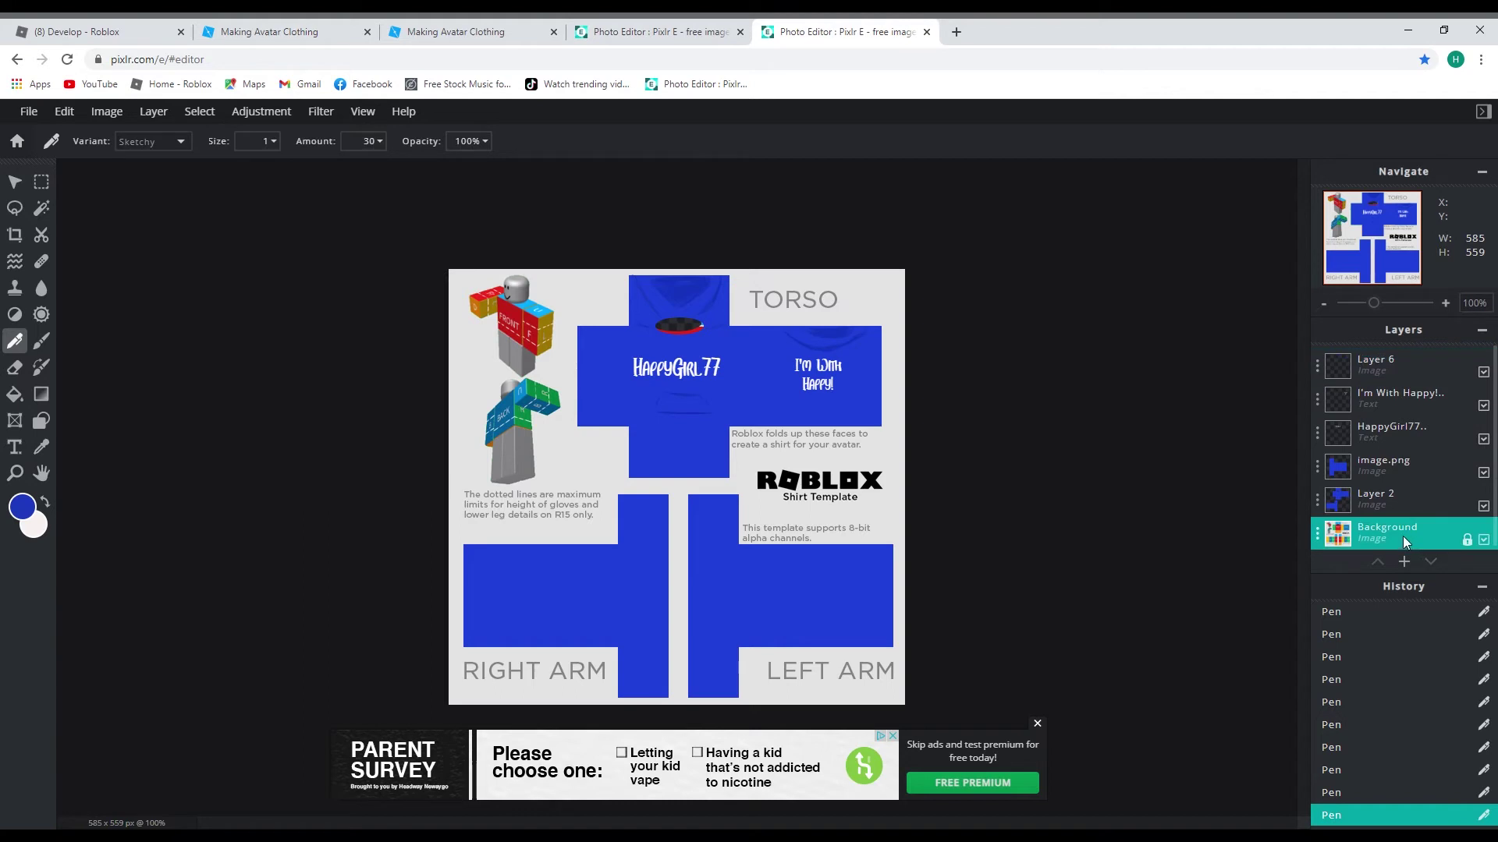
left_click(1317, 535)
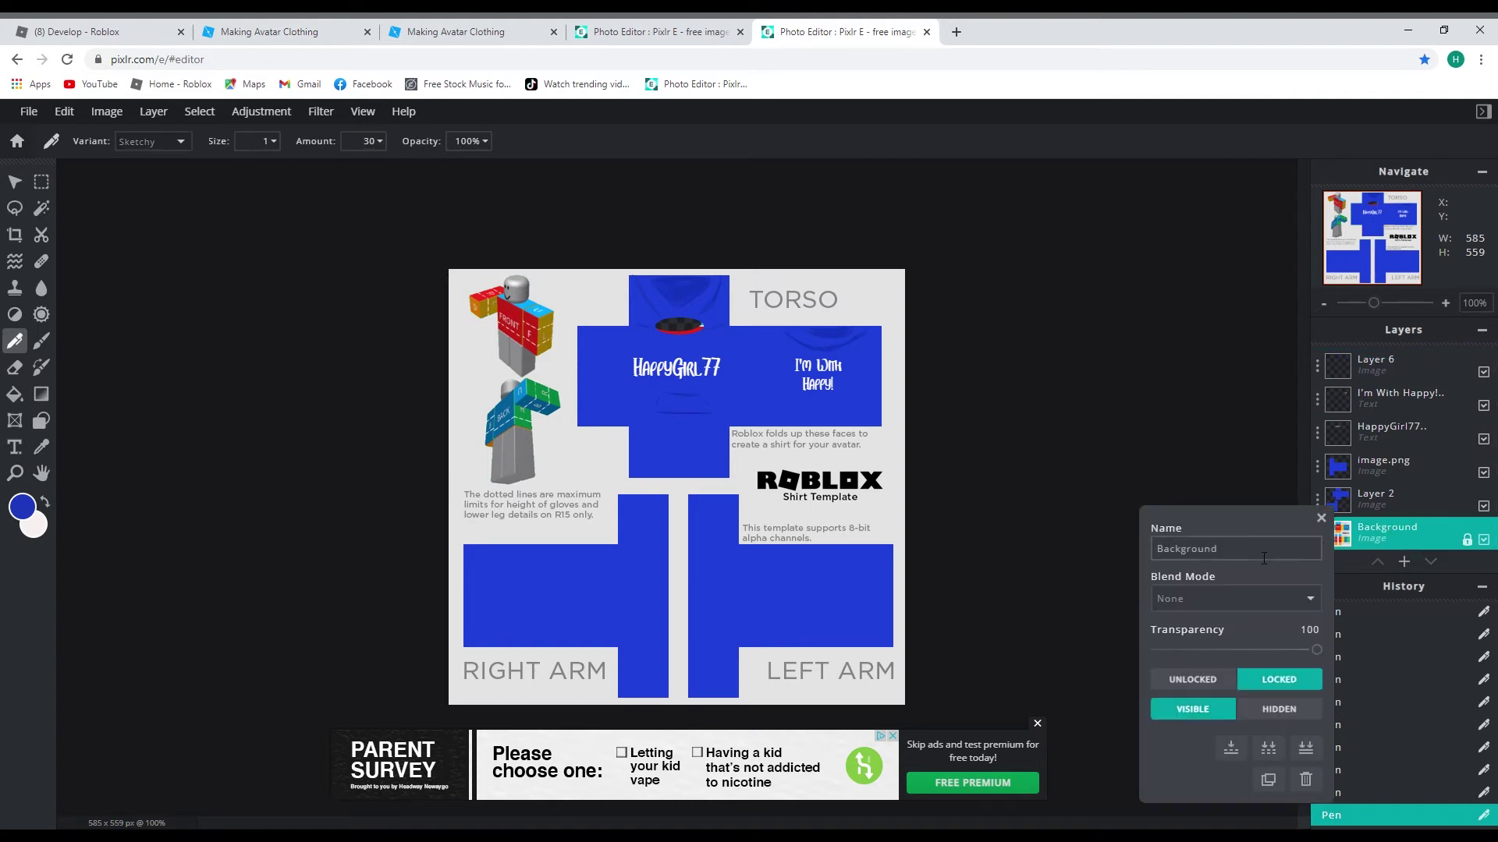
left_click(1306, 781)
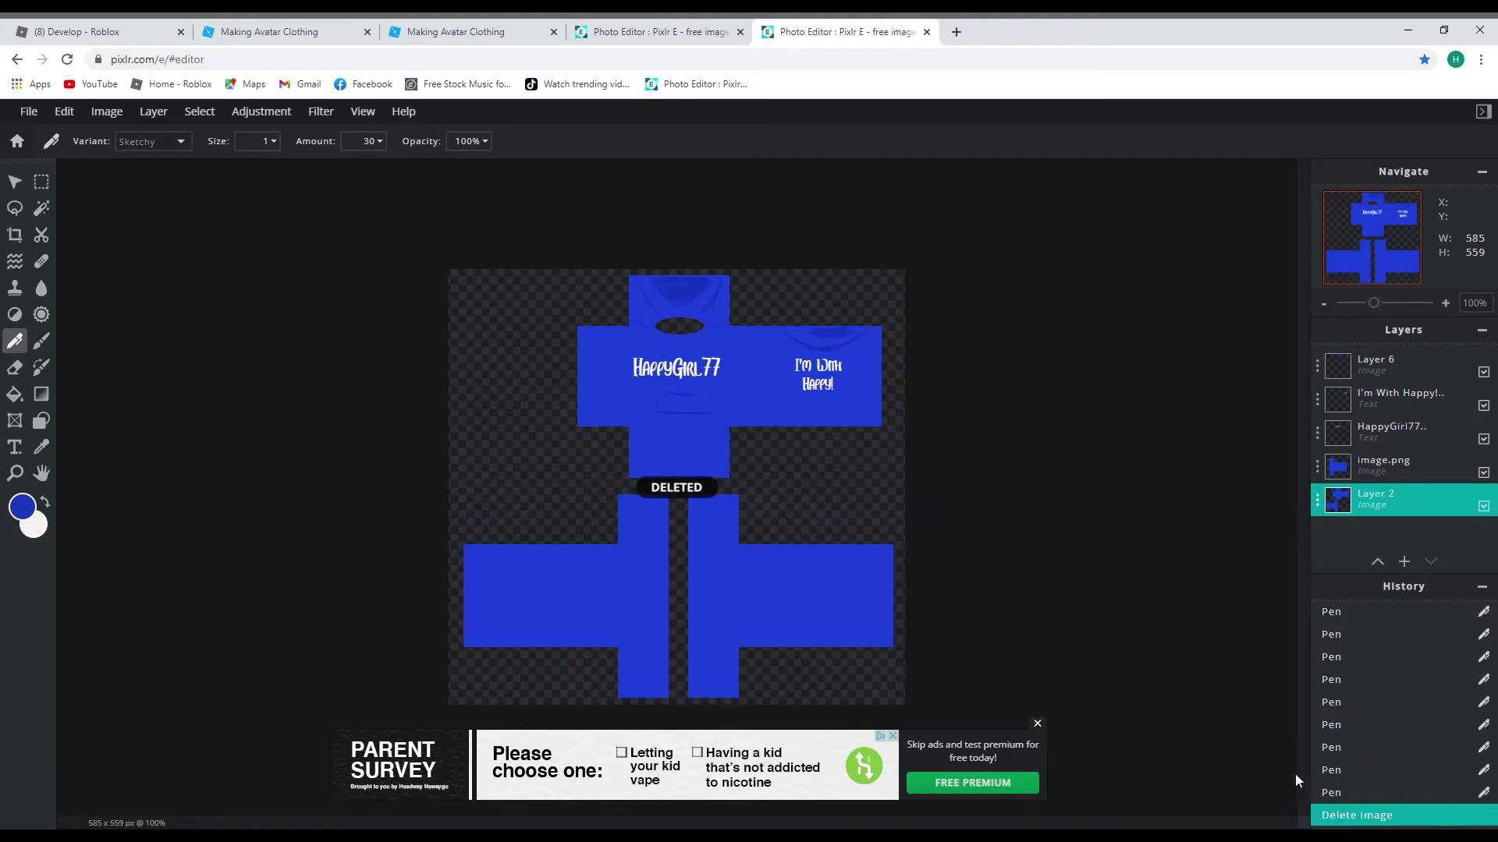
- Save and download the shirt design as a PNG file named "HappyGirl77 Hoodie blue"
left_click(33, 118)
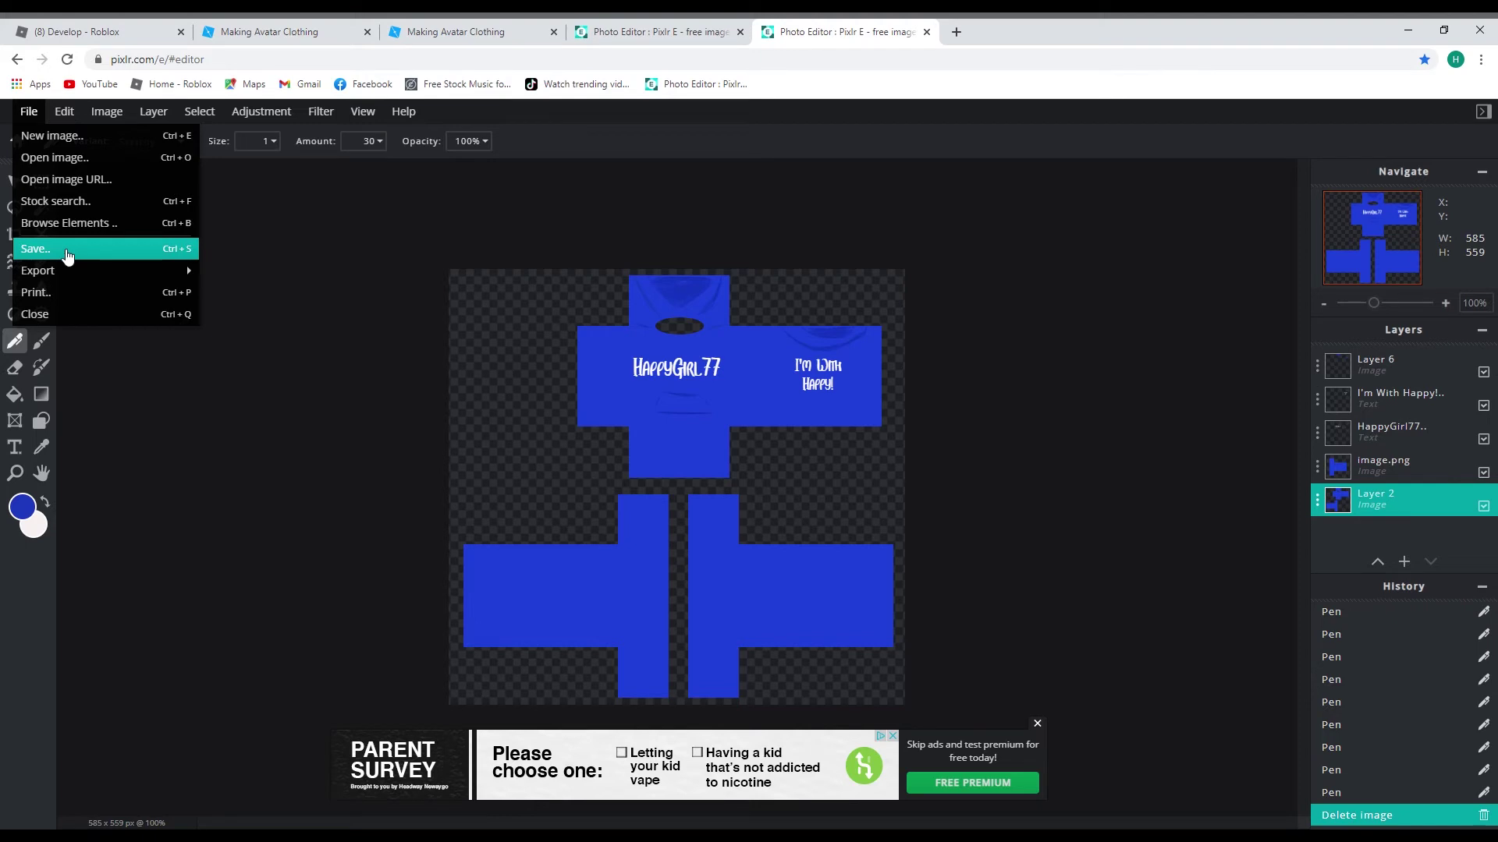
left_click(35, 248)
left_click_drag(959, 392, 544, 390)
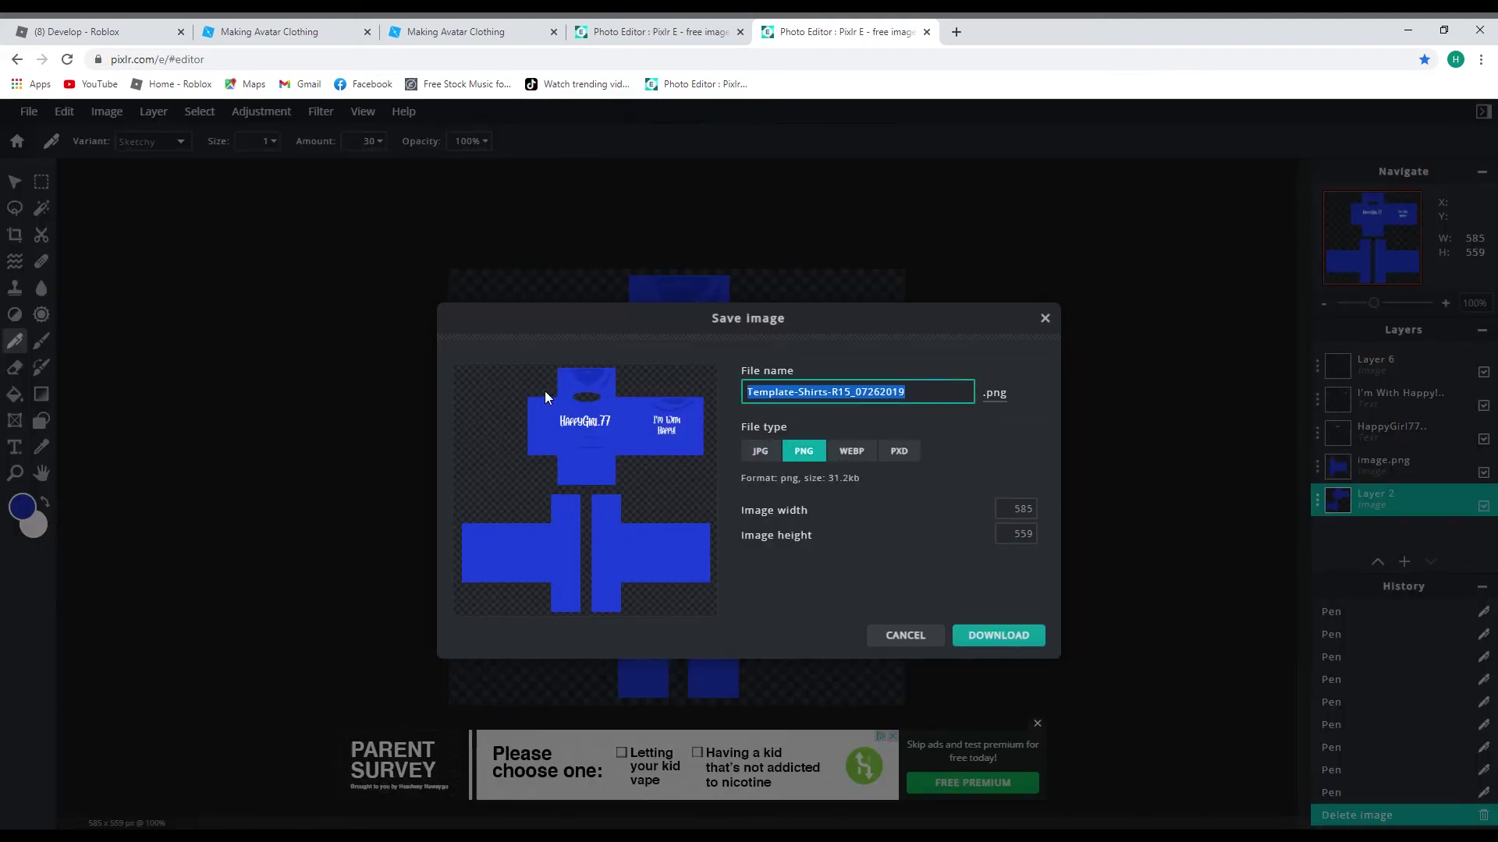
type("HappyGirl77 Hoodie blue")
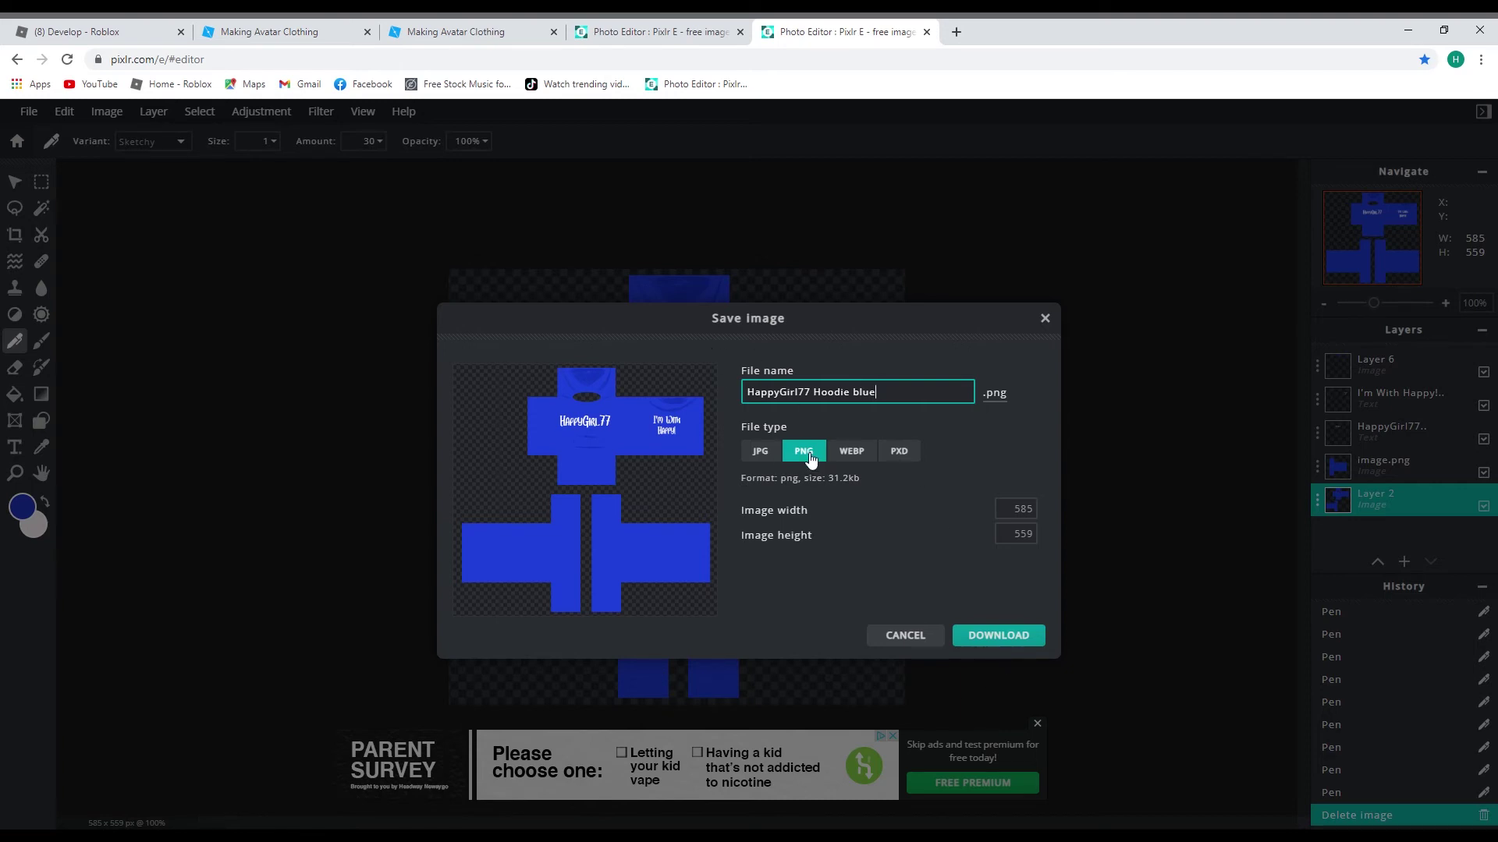
left_click(1018, 644)
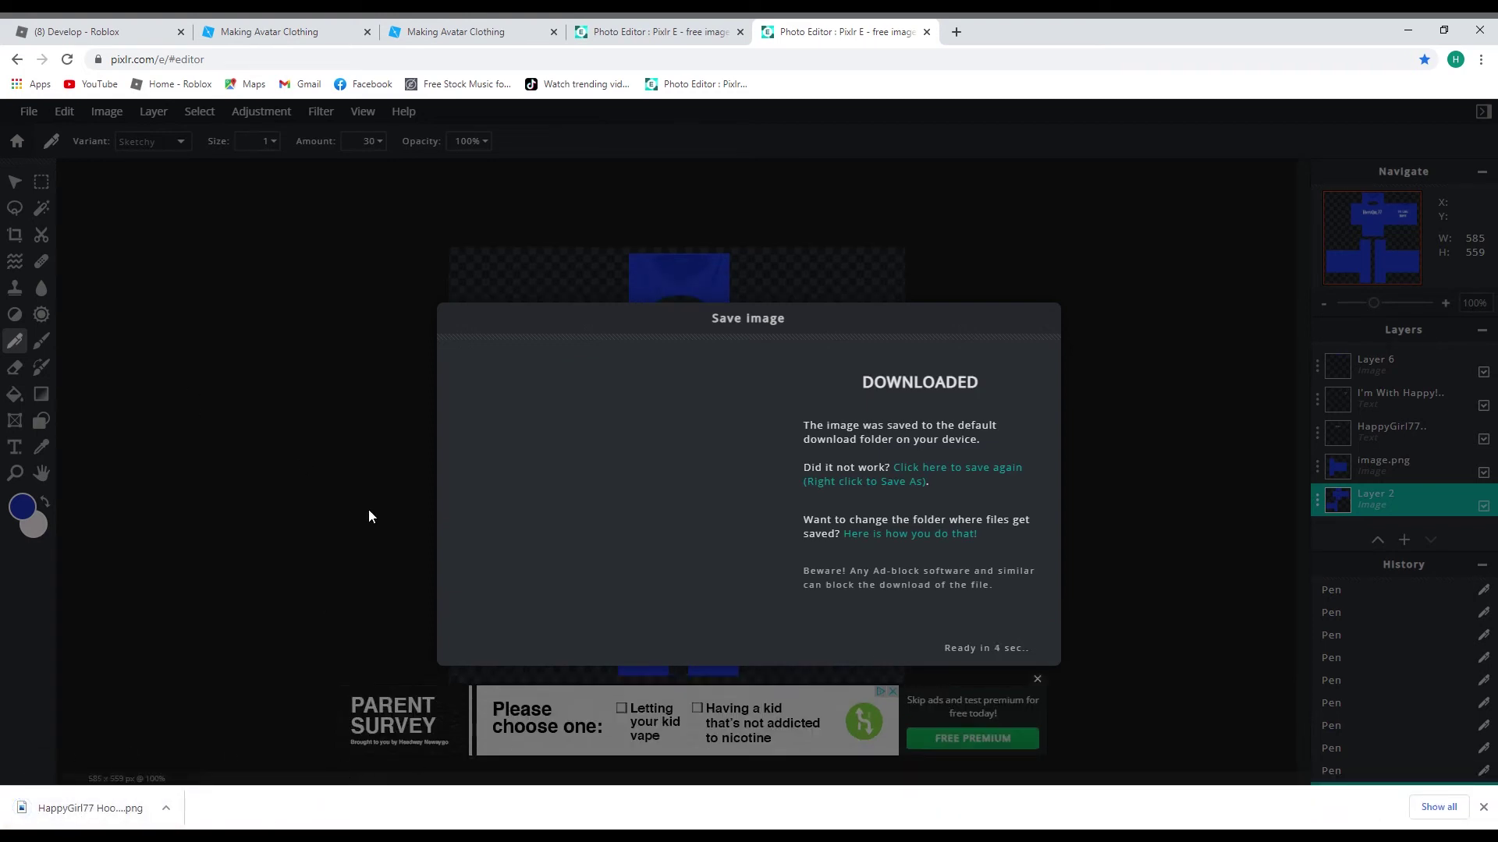
- Switch to the Roblox Develop page and upload the "HappyGirl77 Hoodie blue" image as a new group shirt under the same name
left_click(110, 34)
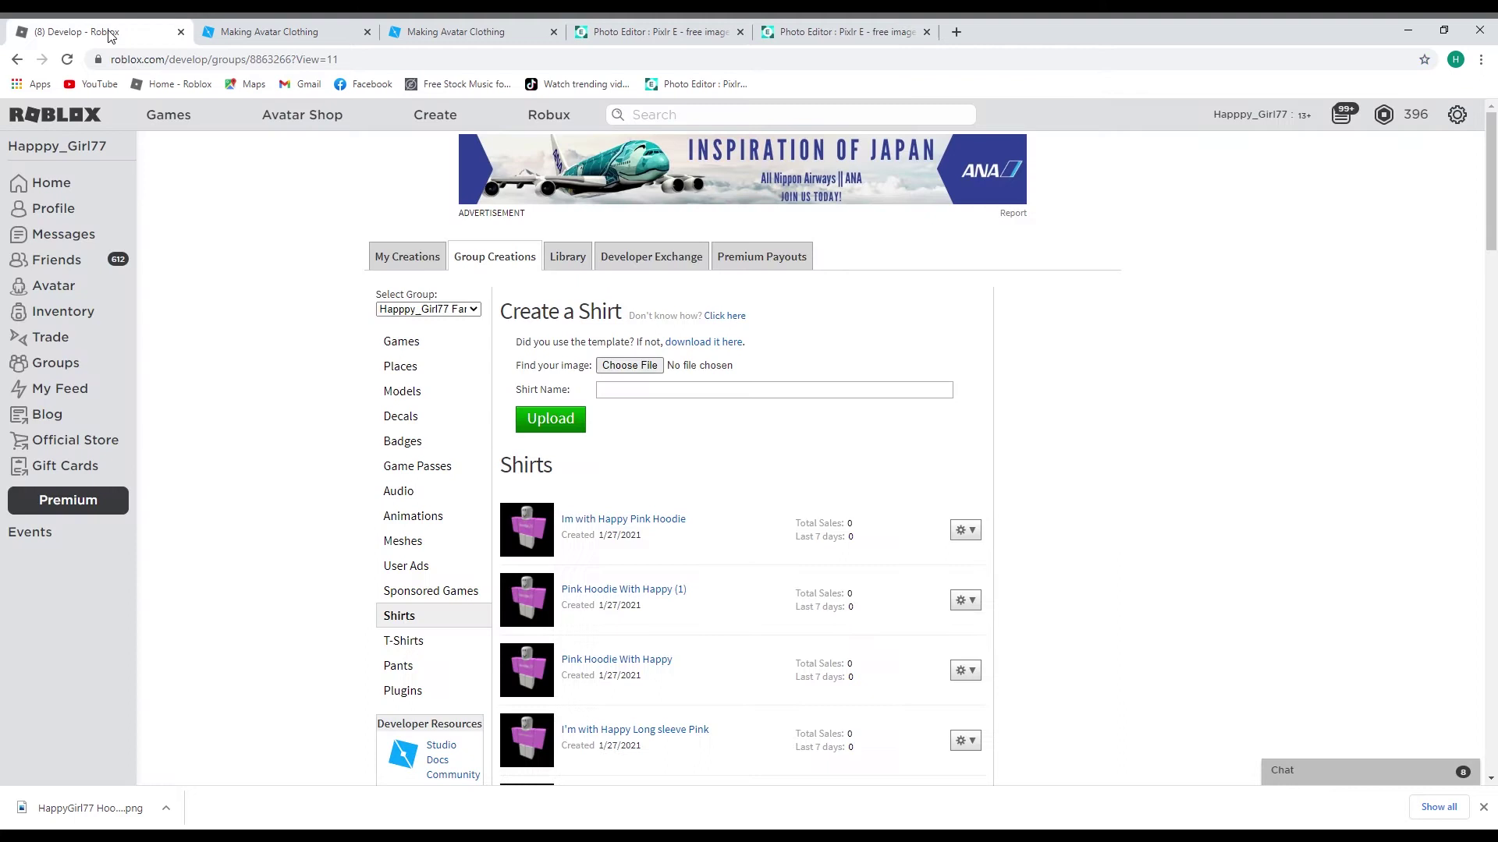
left_click(630, 366)
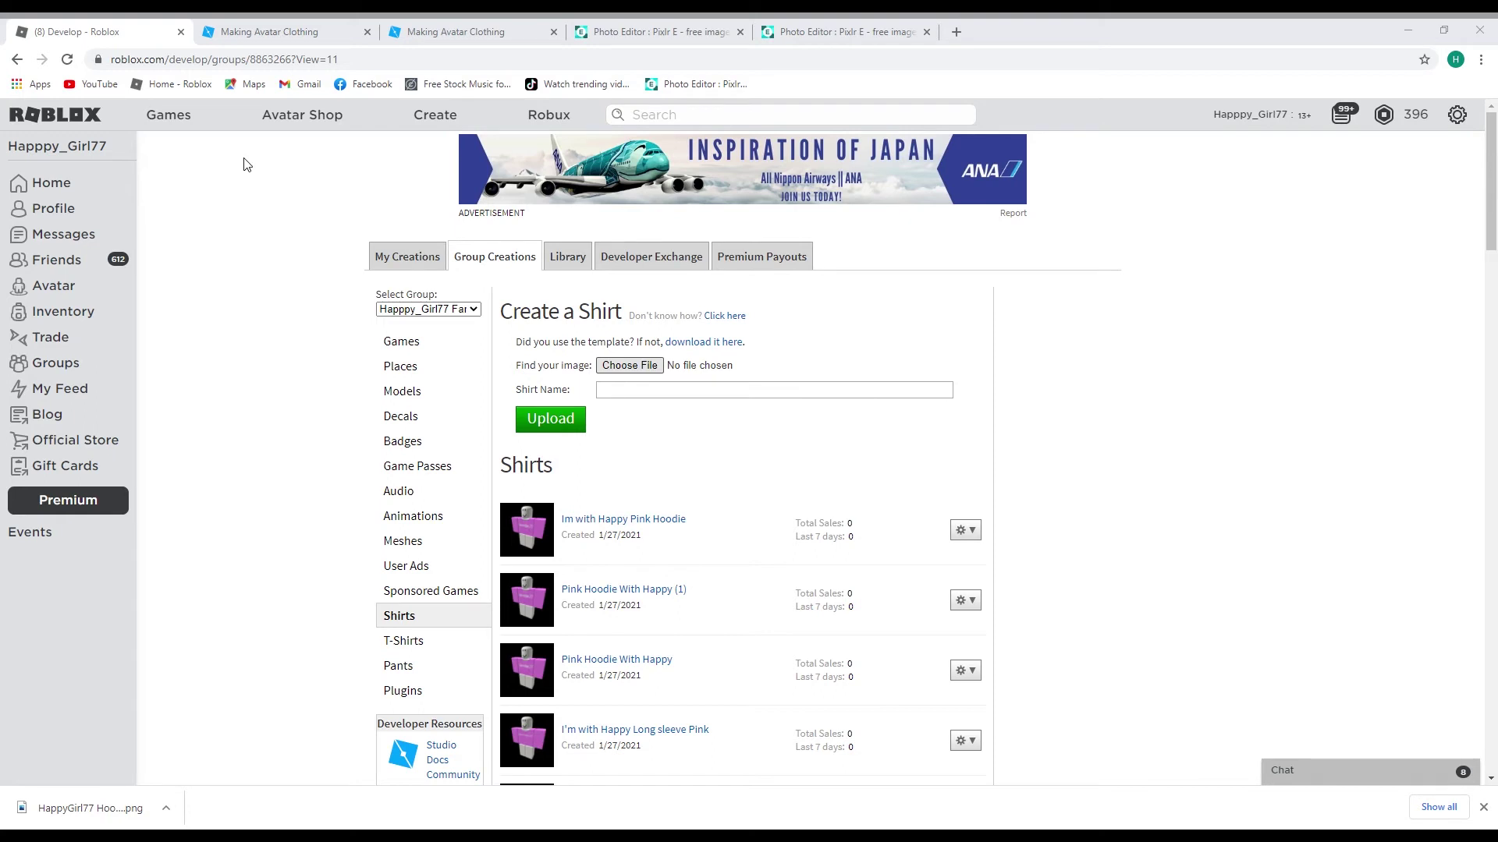
double_click(634, 421)
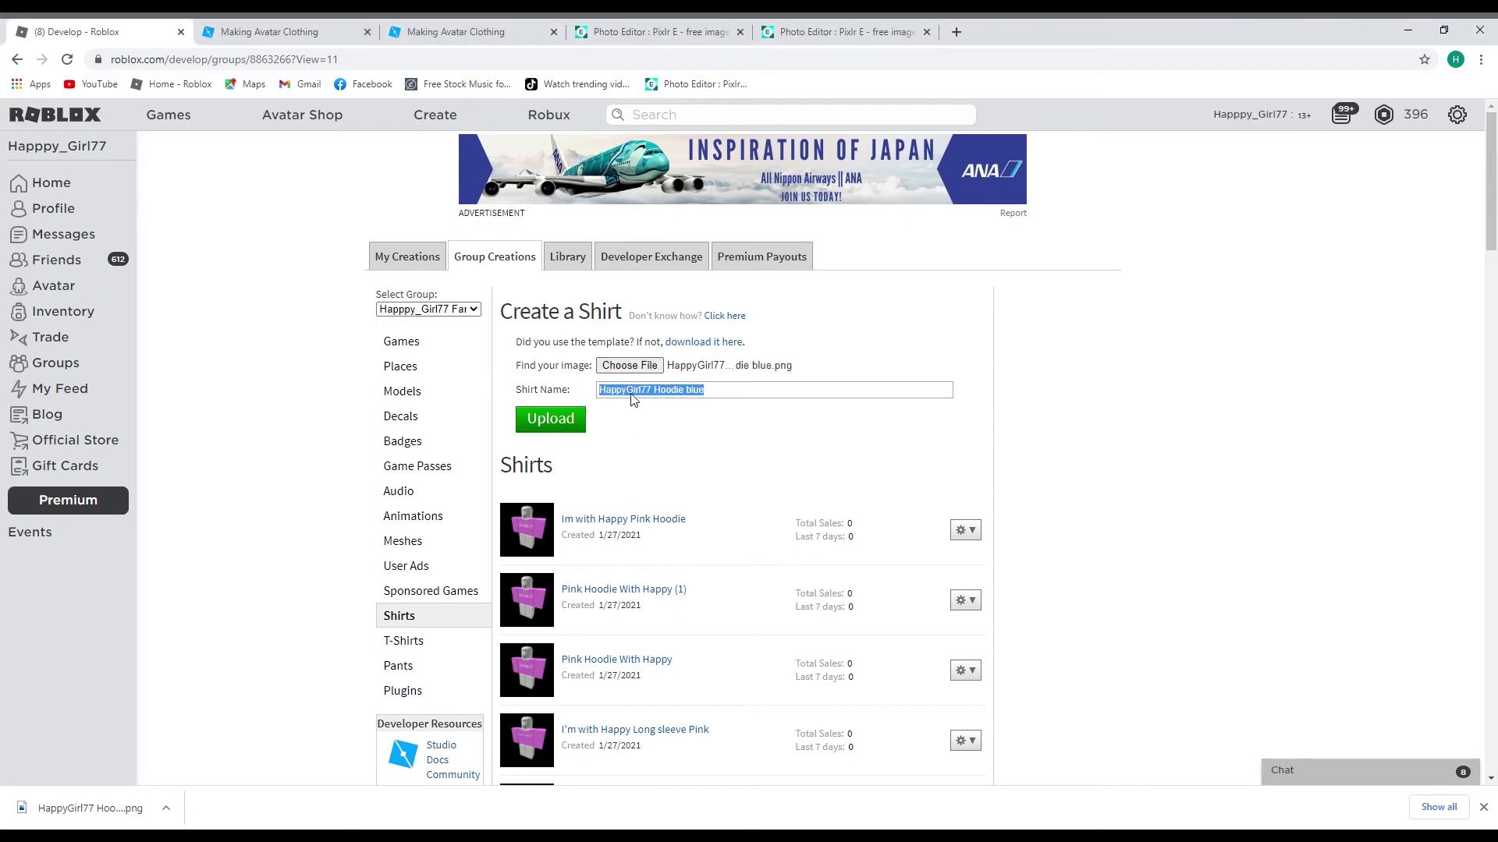
left_click(572, 422)
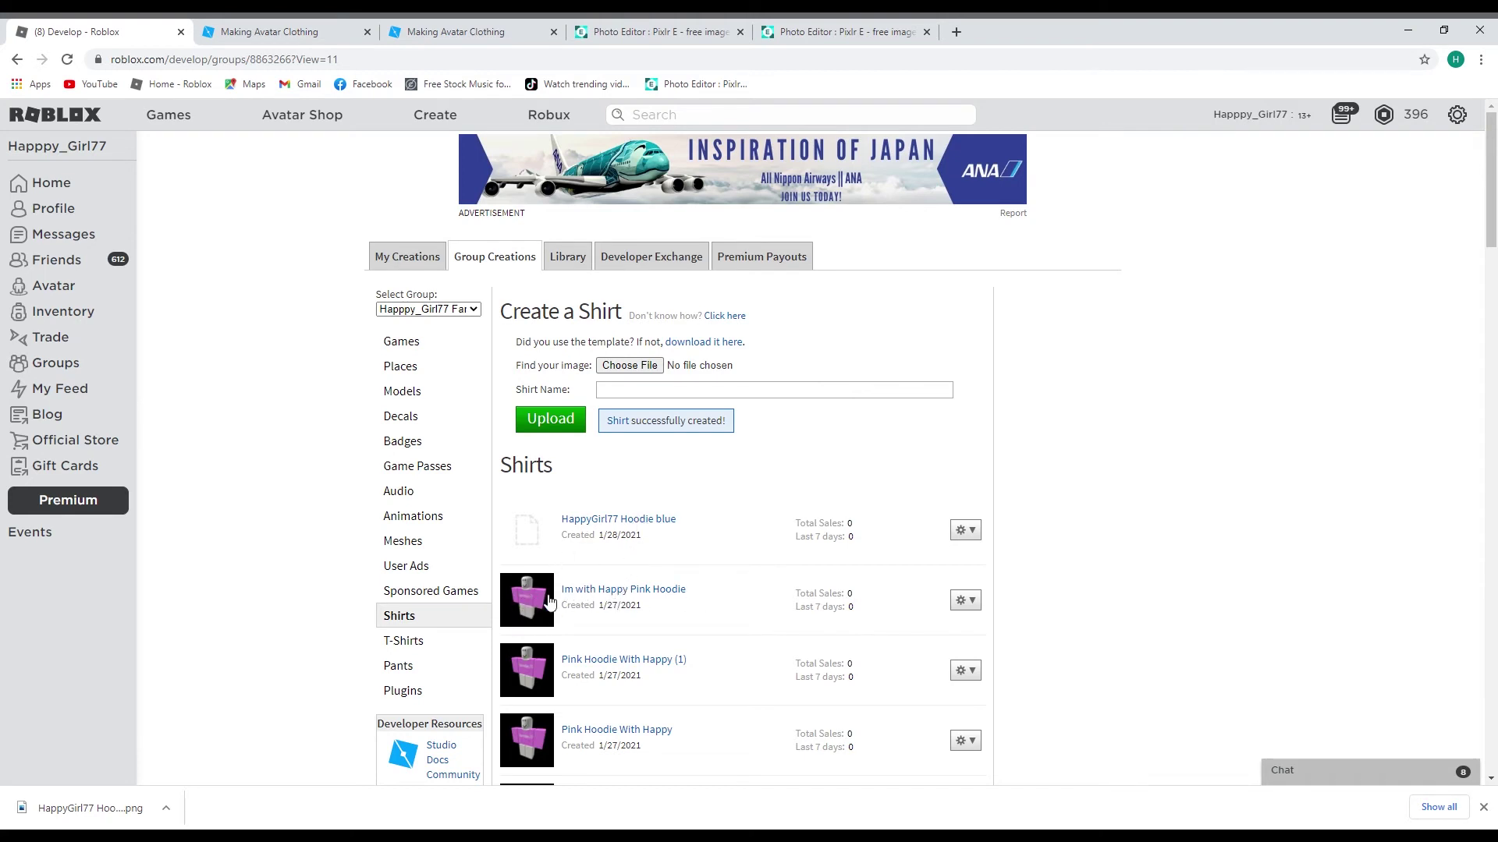
- Open the item page of the "HappyGirl77 Hoodie blue" shirt and try it on in the preview
left_click(630, 520)
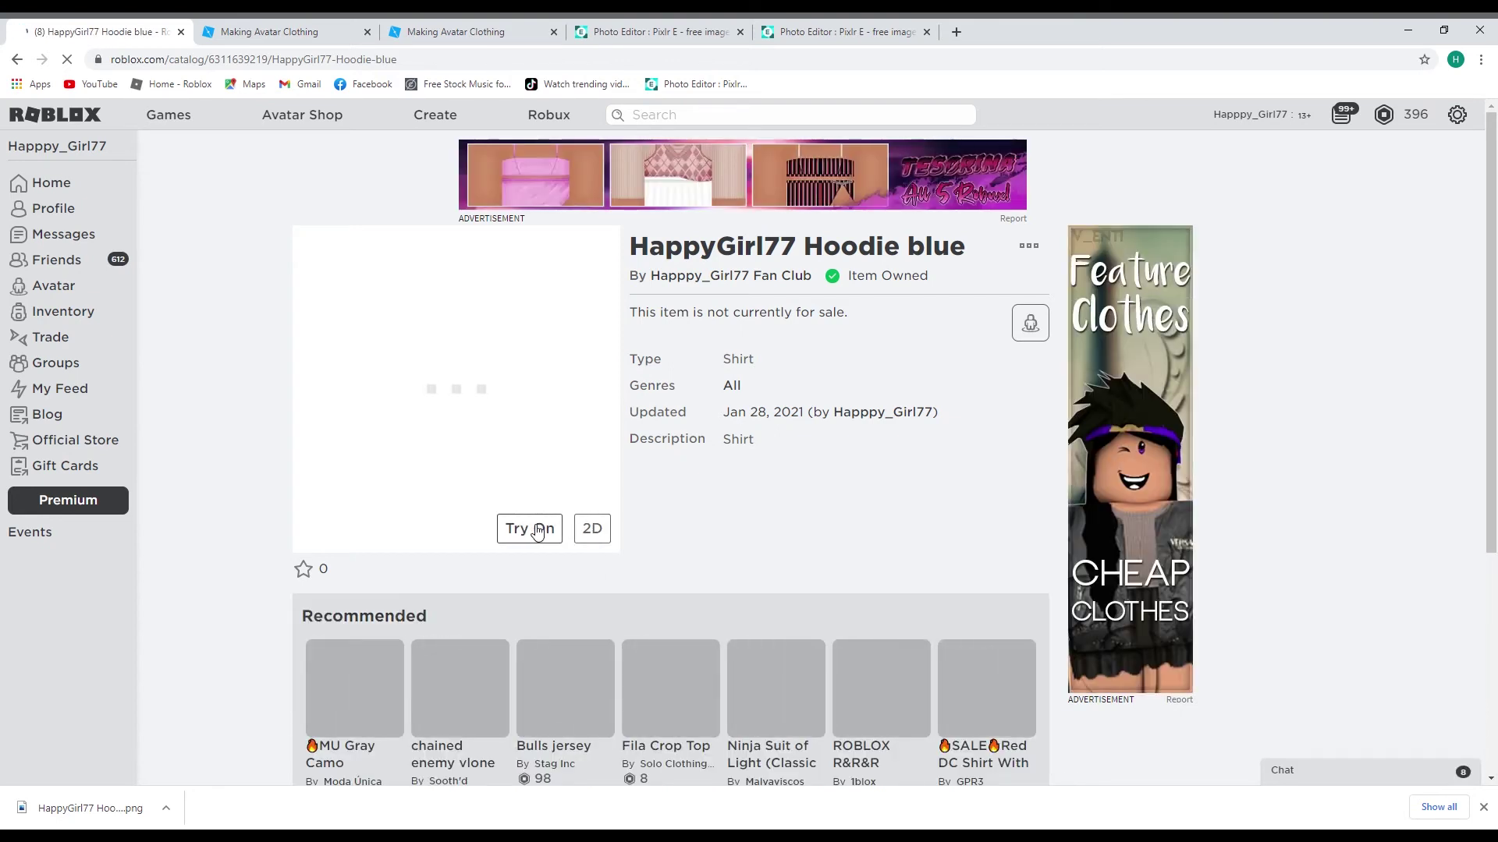
left_click(537, 530)
left_click(536, 530)
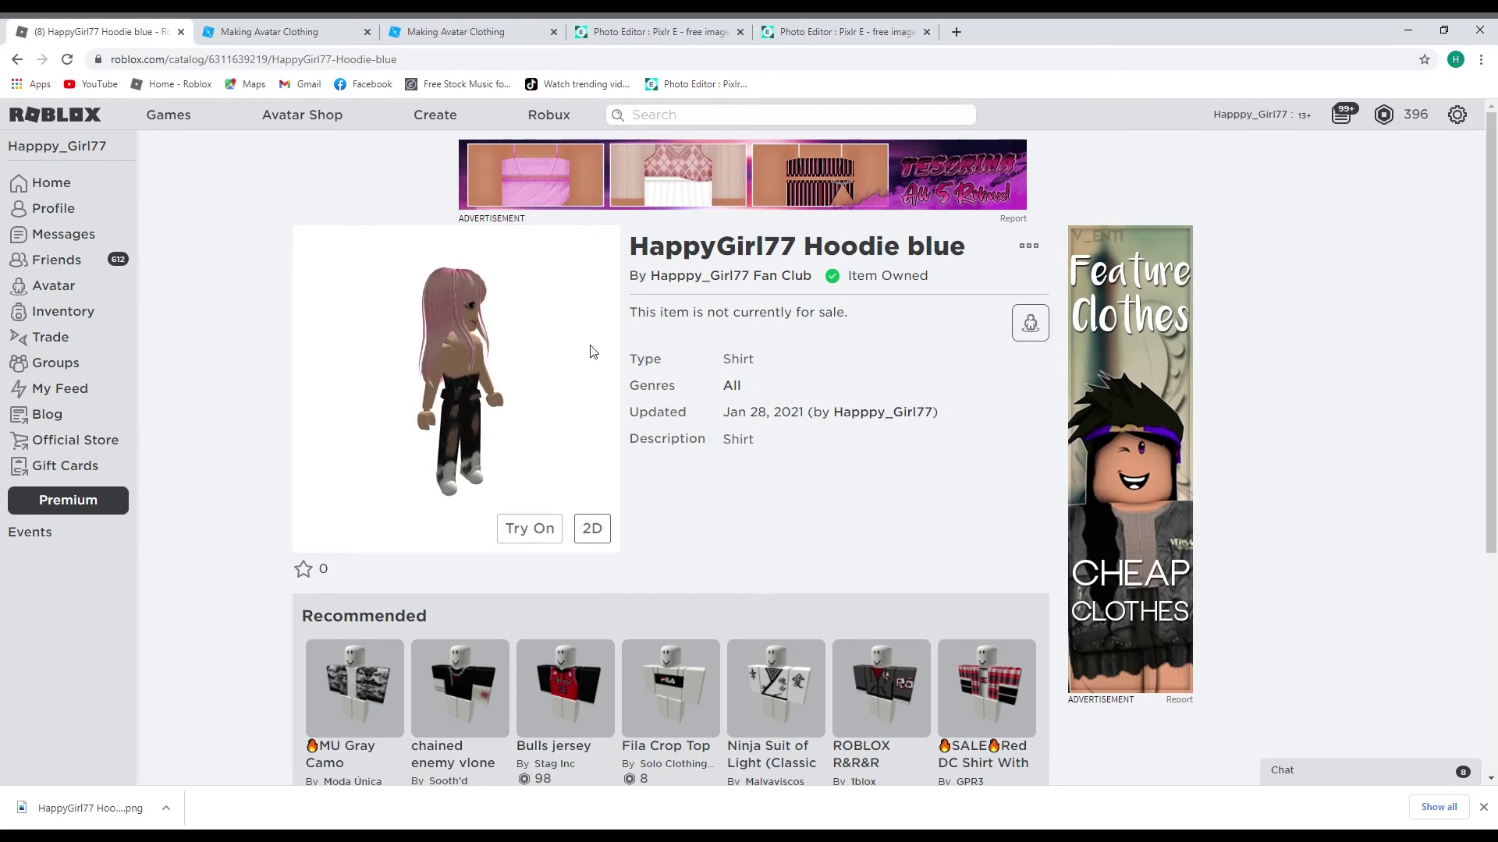
- Open the avatar editor, try on "HappyGirl77 Hoodie blue", and switch the avatar back to "Im with Happy Pink Hoodie"
left_click(1031, 326)
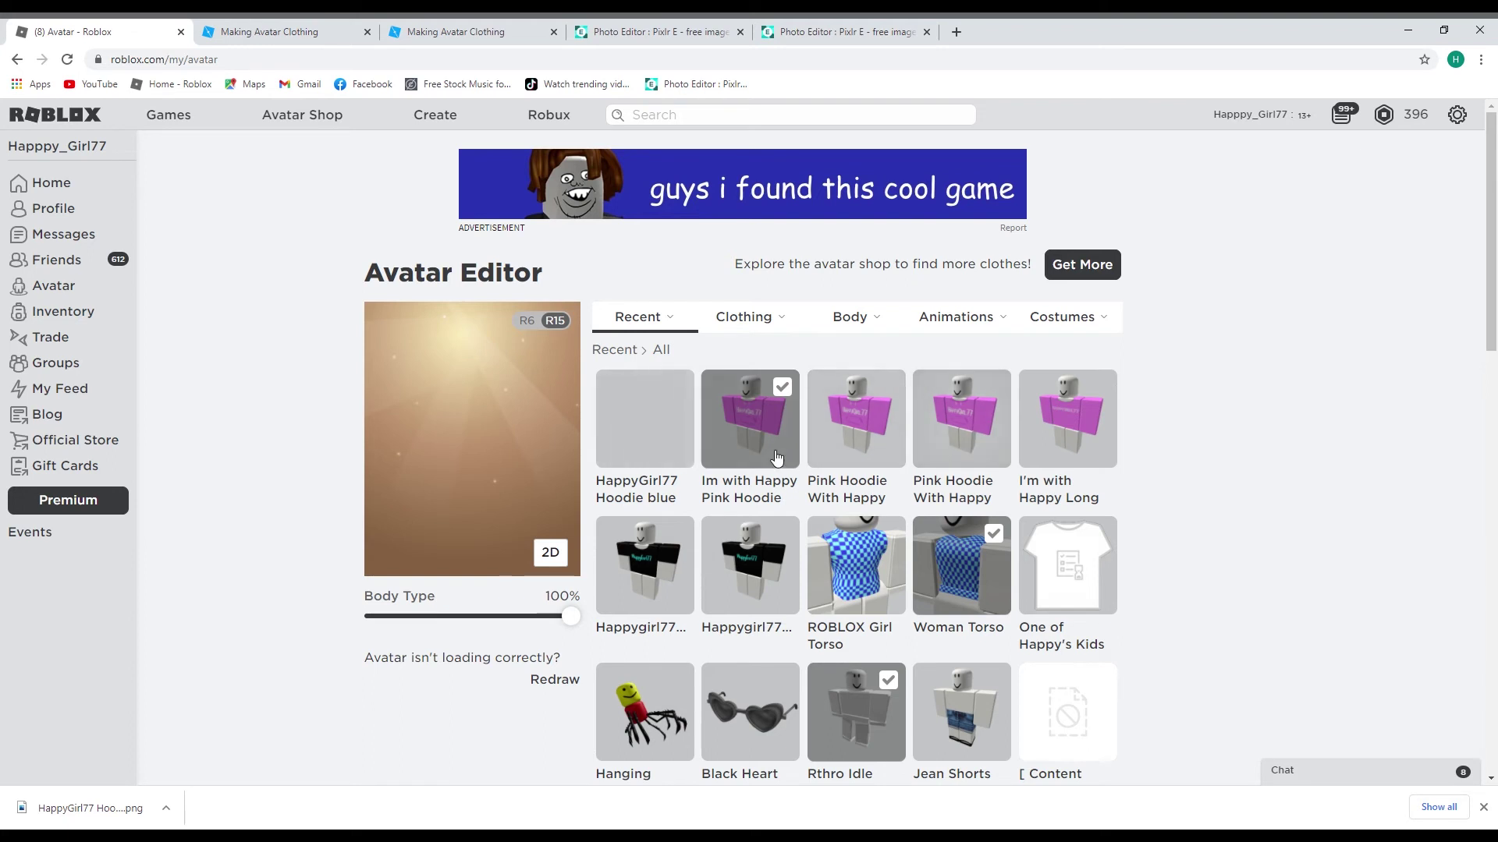
left_click(634, 430)
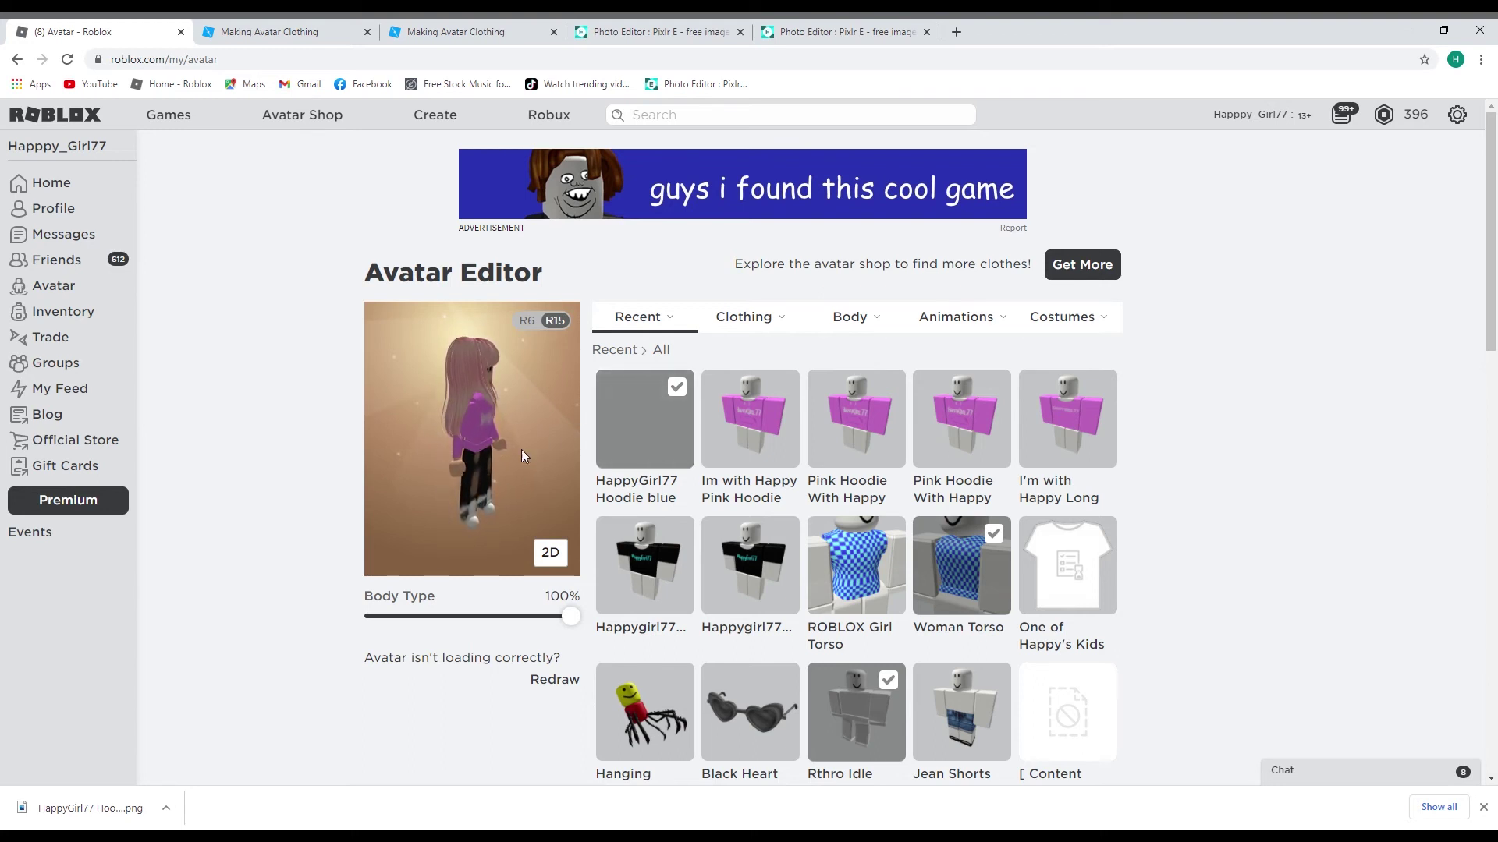
left_click(749, 414)
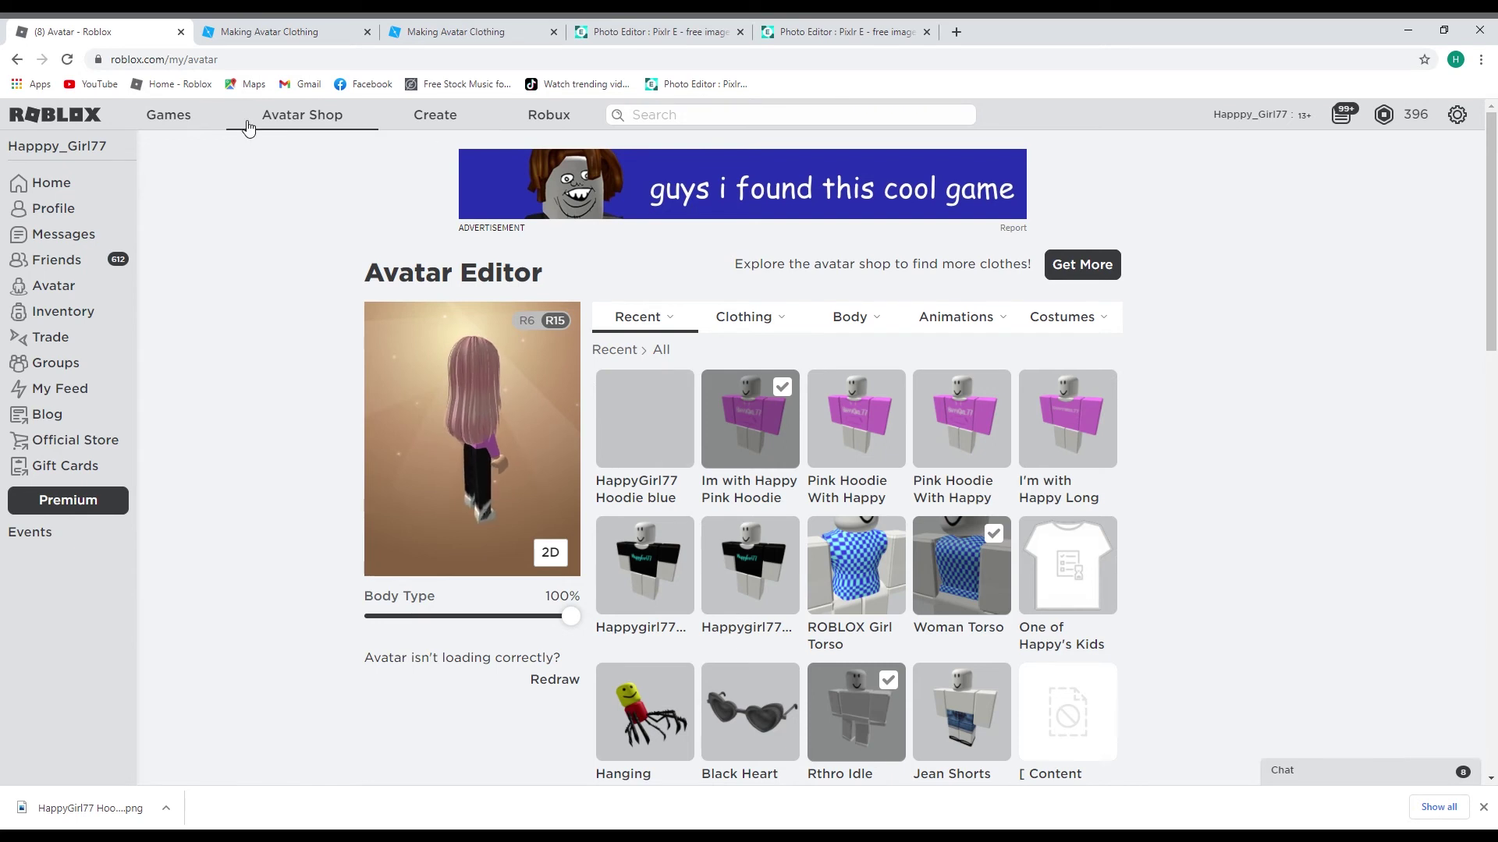
- Go to the fan club group's store and open the configuration page of the "HappyGirl77 Hoodie blue" shirt
left_click(45, 372)
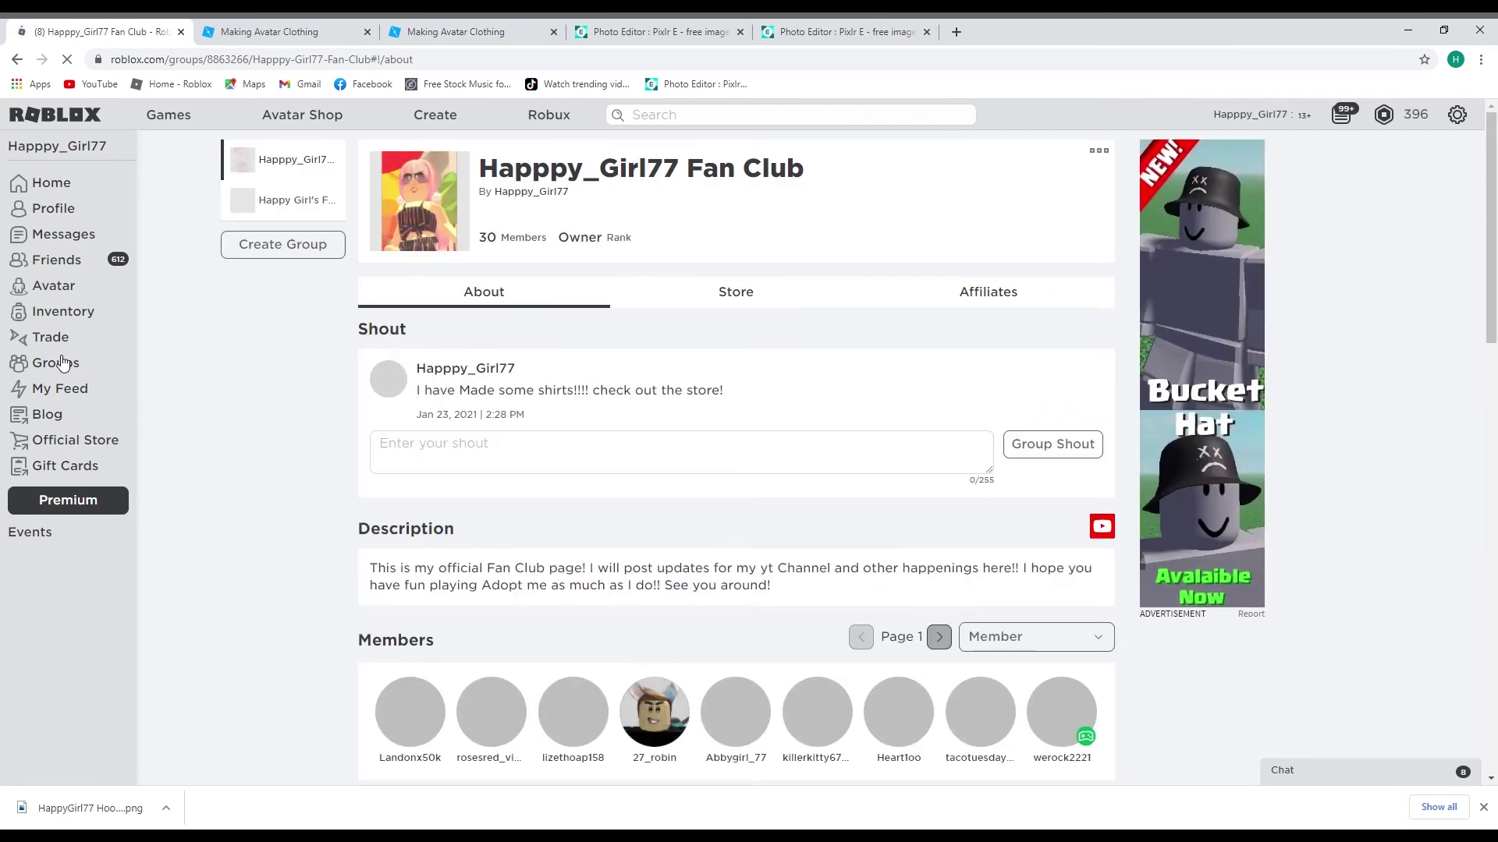
left_click(732, 303)
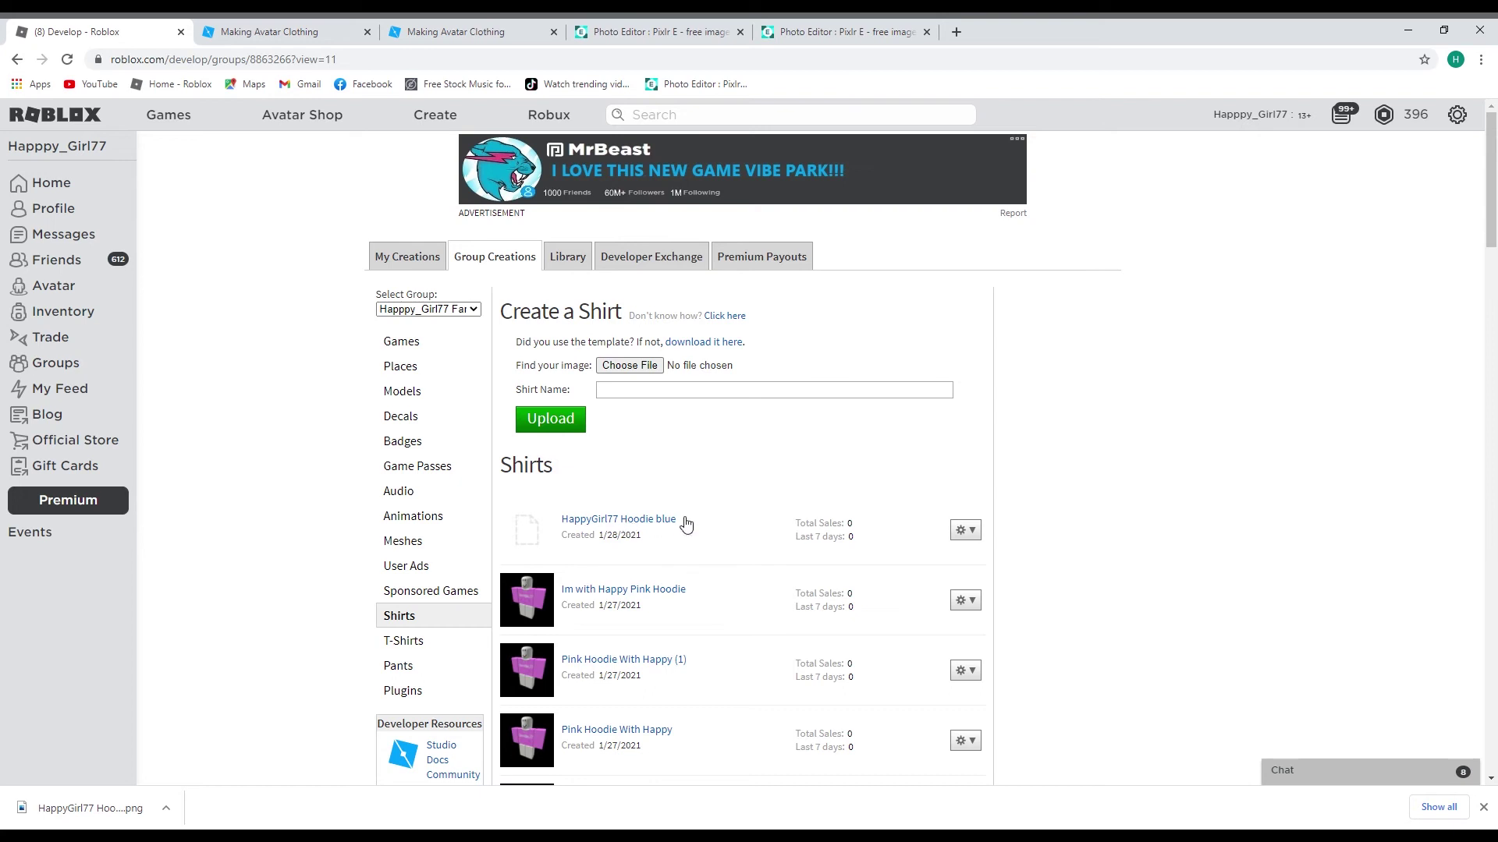
left_click(967, 531)
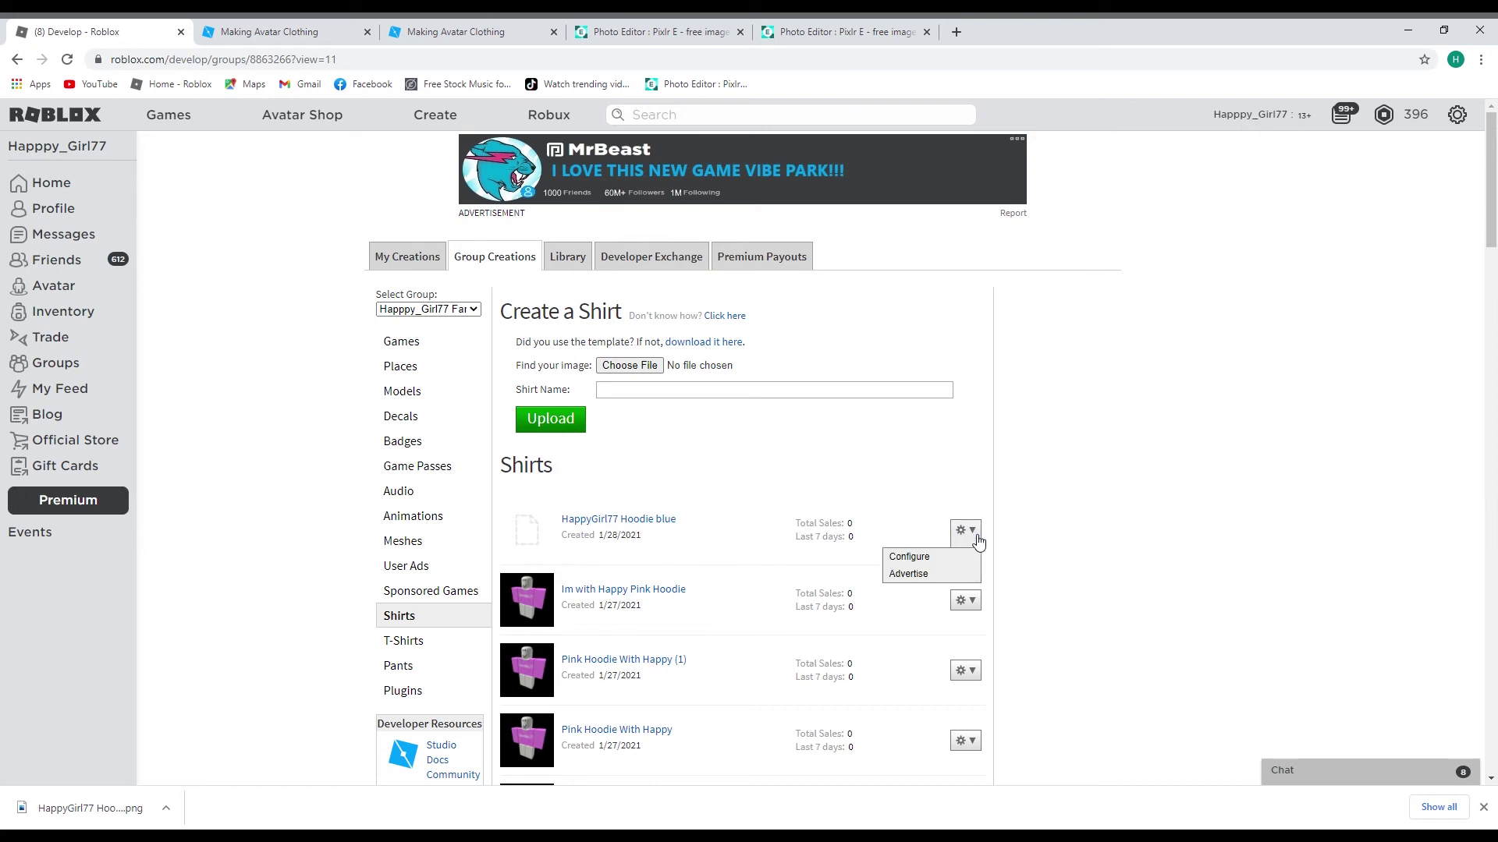
left_click(910, 557)
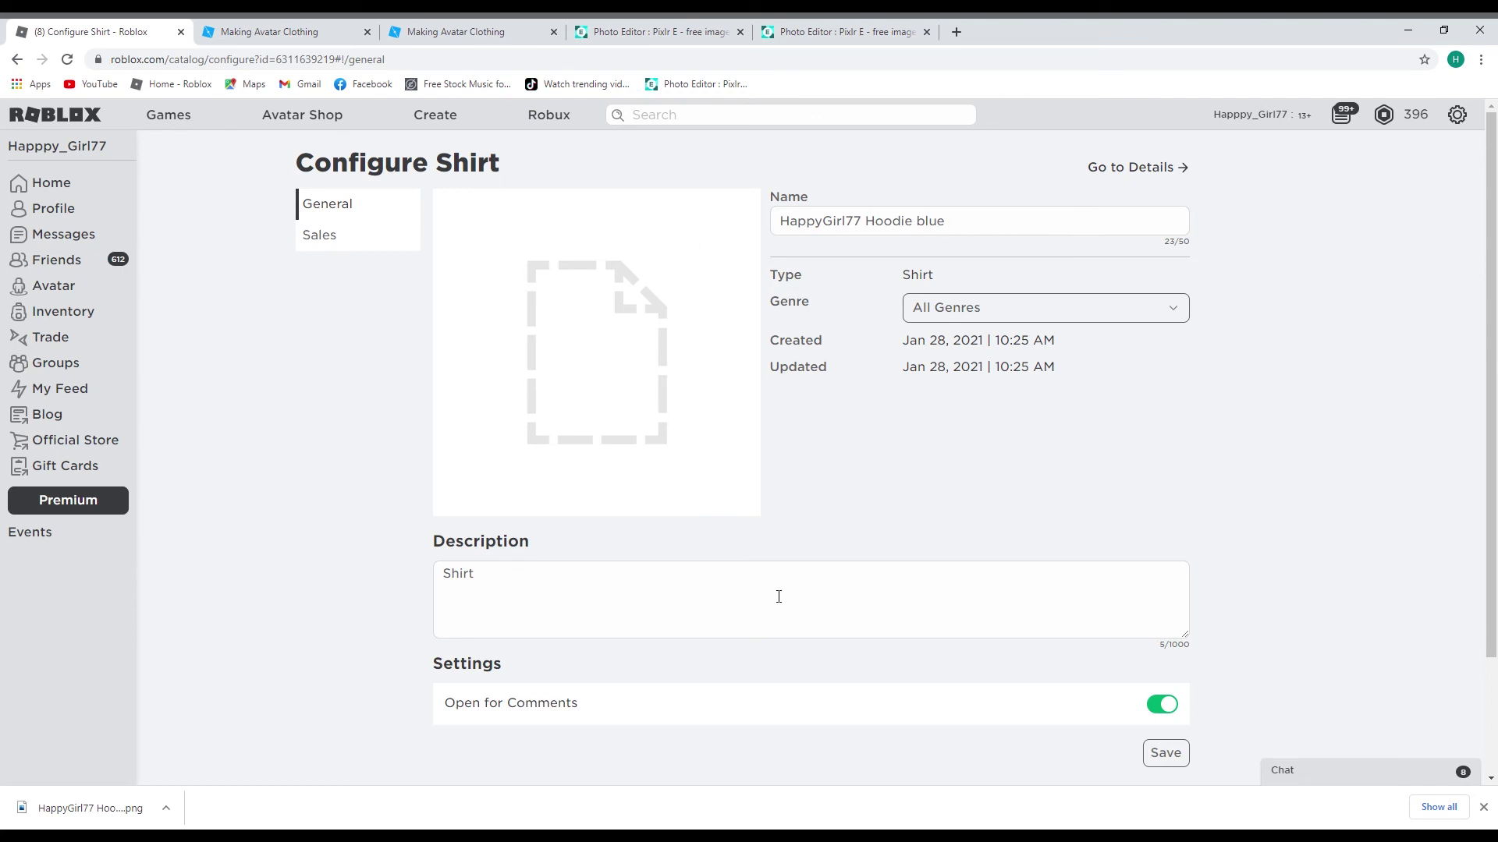
- Switch the shirt's comments off and back on, and save the pending changes while moving to its sales settings
left_click(1164, 708)
left_click(1160, 707)
left_click(318, 242)
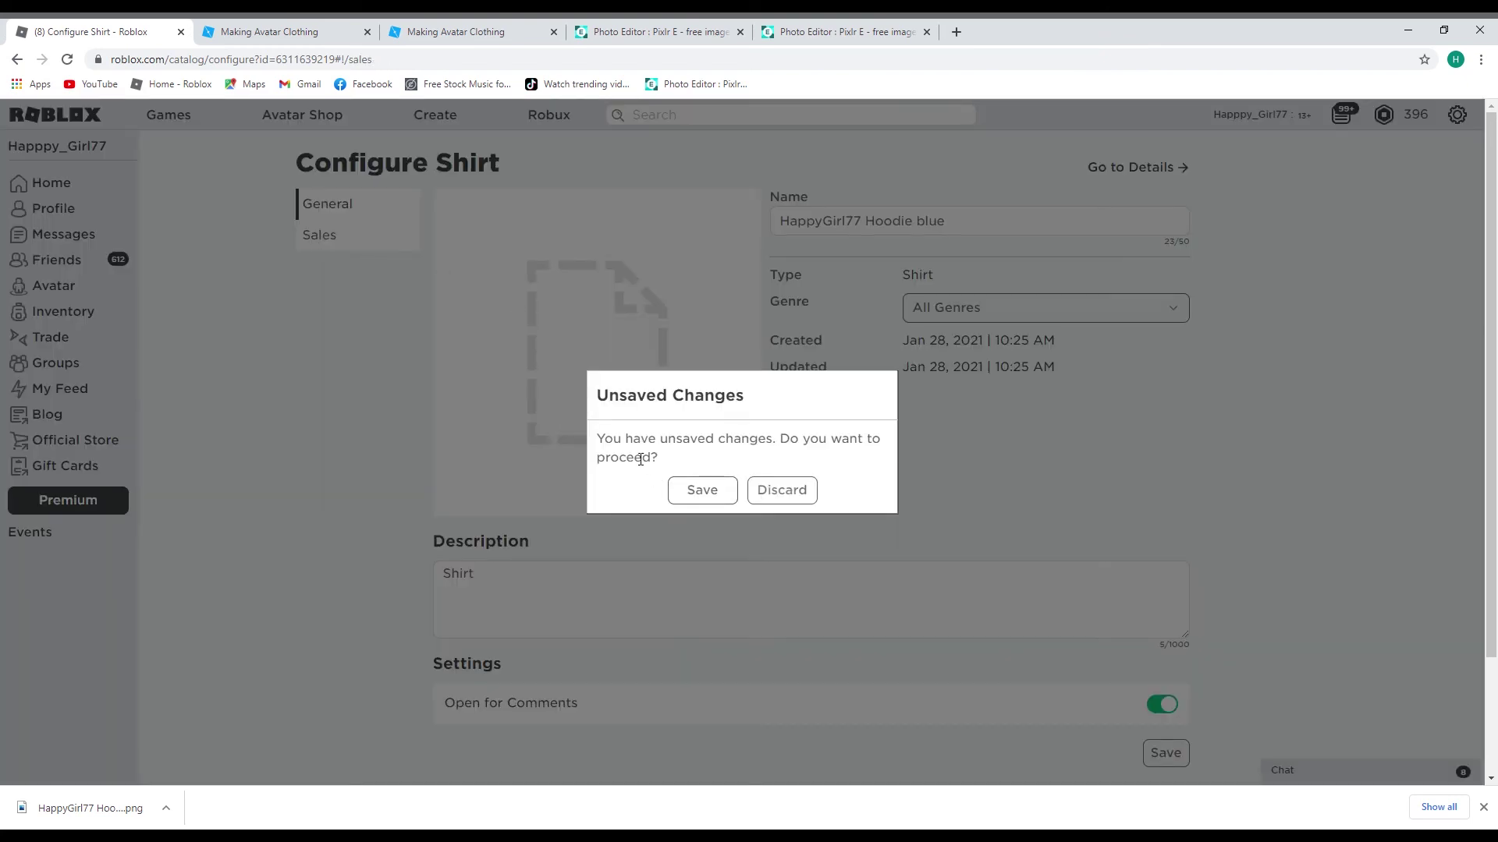
left_click(706, 493)
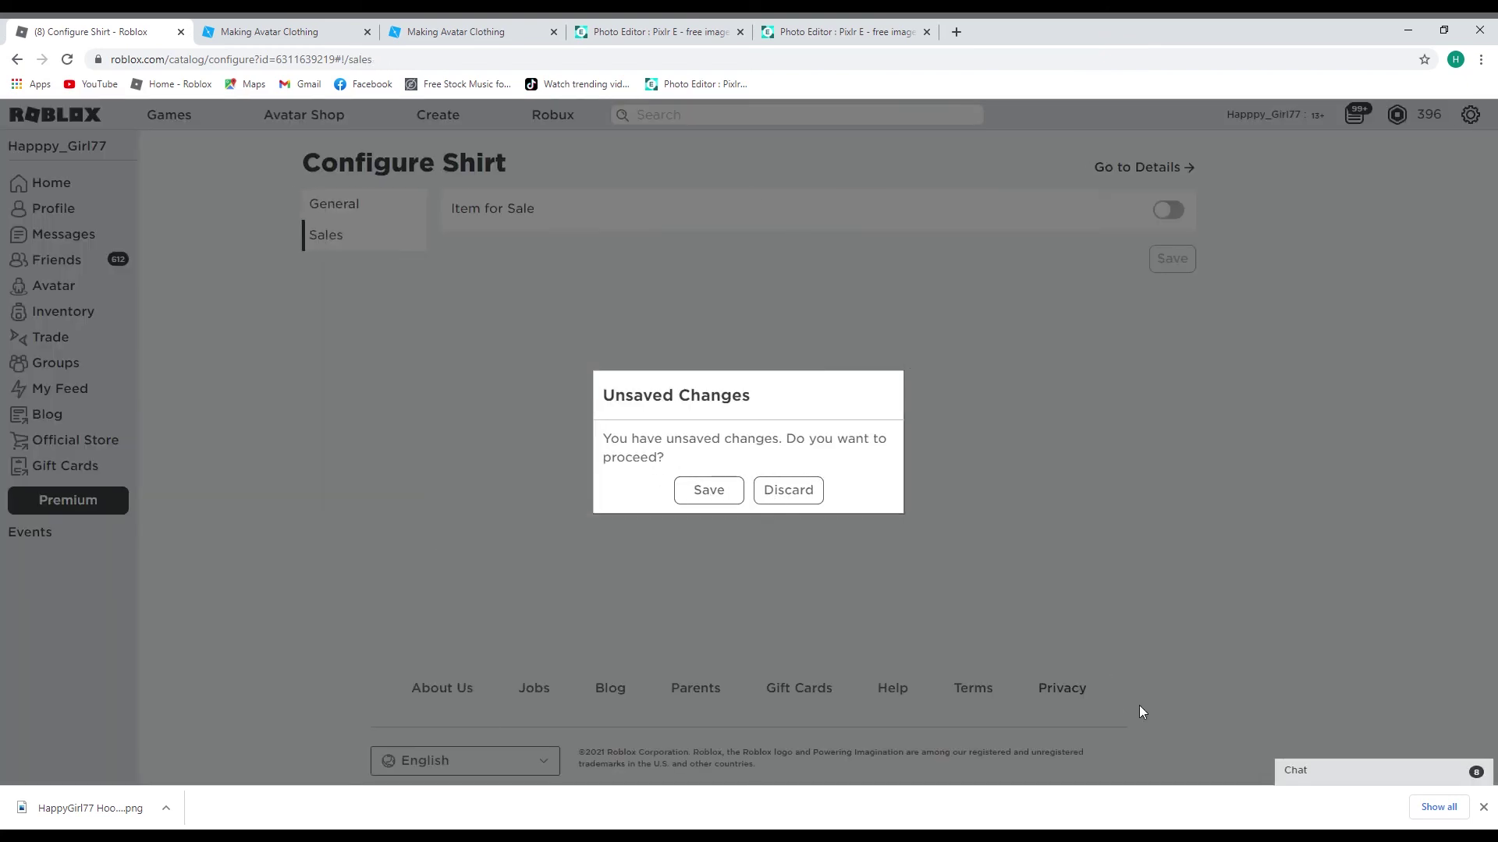
left_click(701, 493)
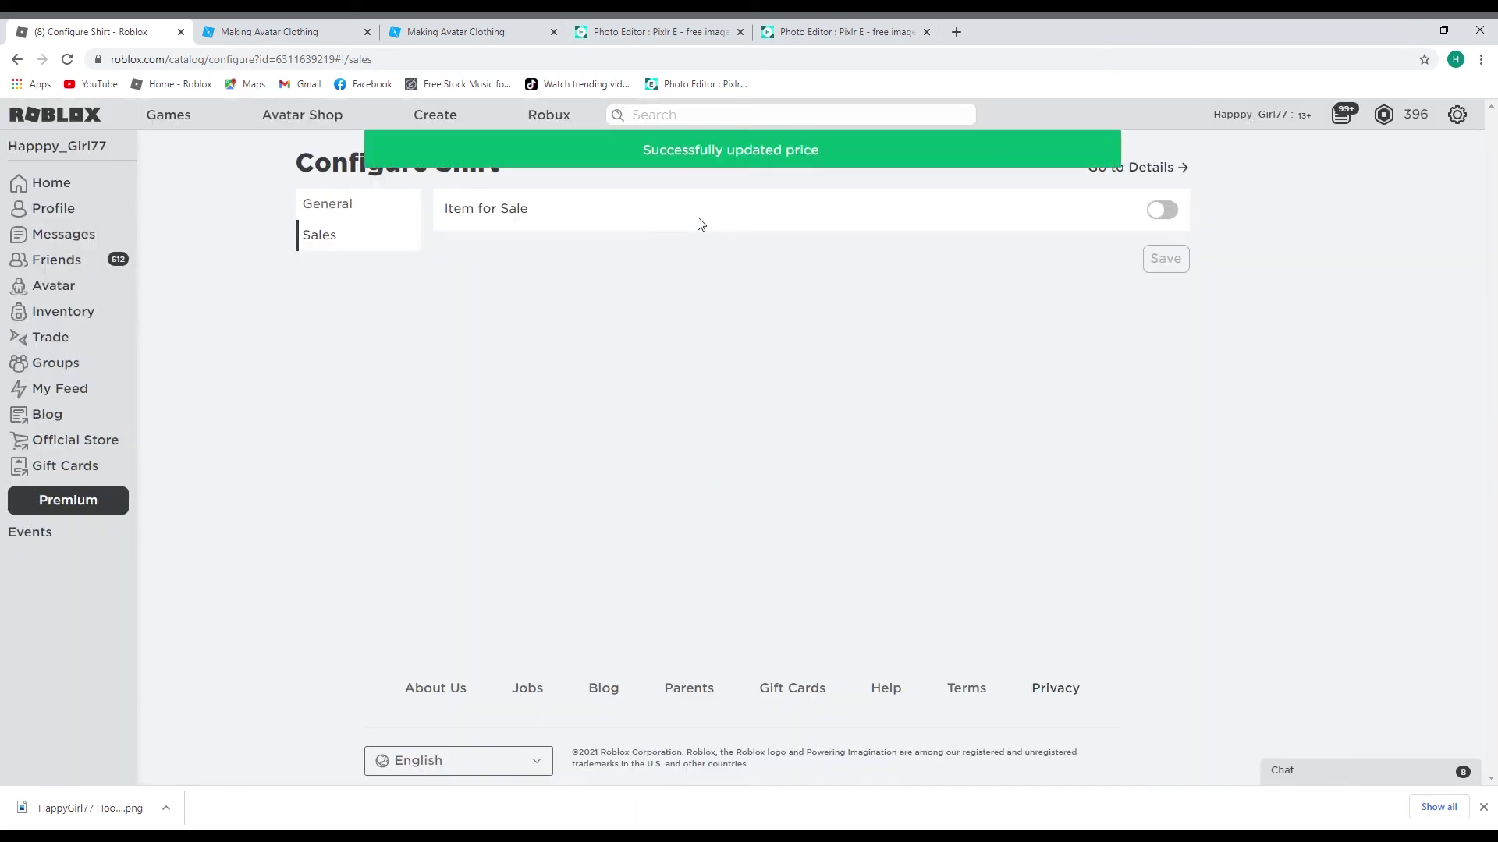
- Put the shirt up for sale, enter a price of 200 Robux and check the creator earnings
left_click(1162, 211)
left_click_drag(652, 257, 618, 251)
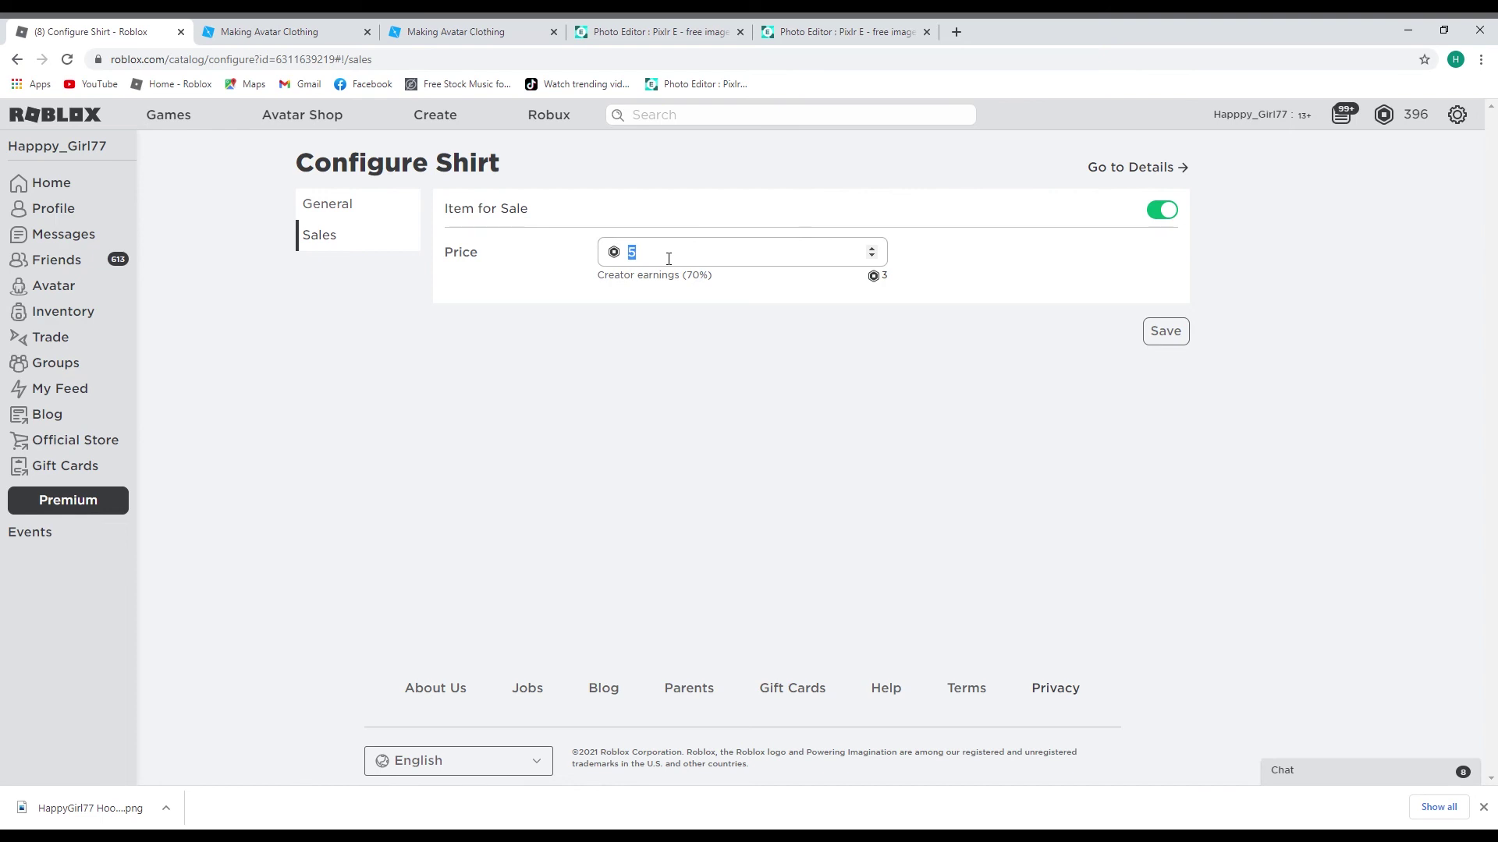
type("200")
left_click_drag(889, 280, 882, 281)
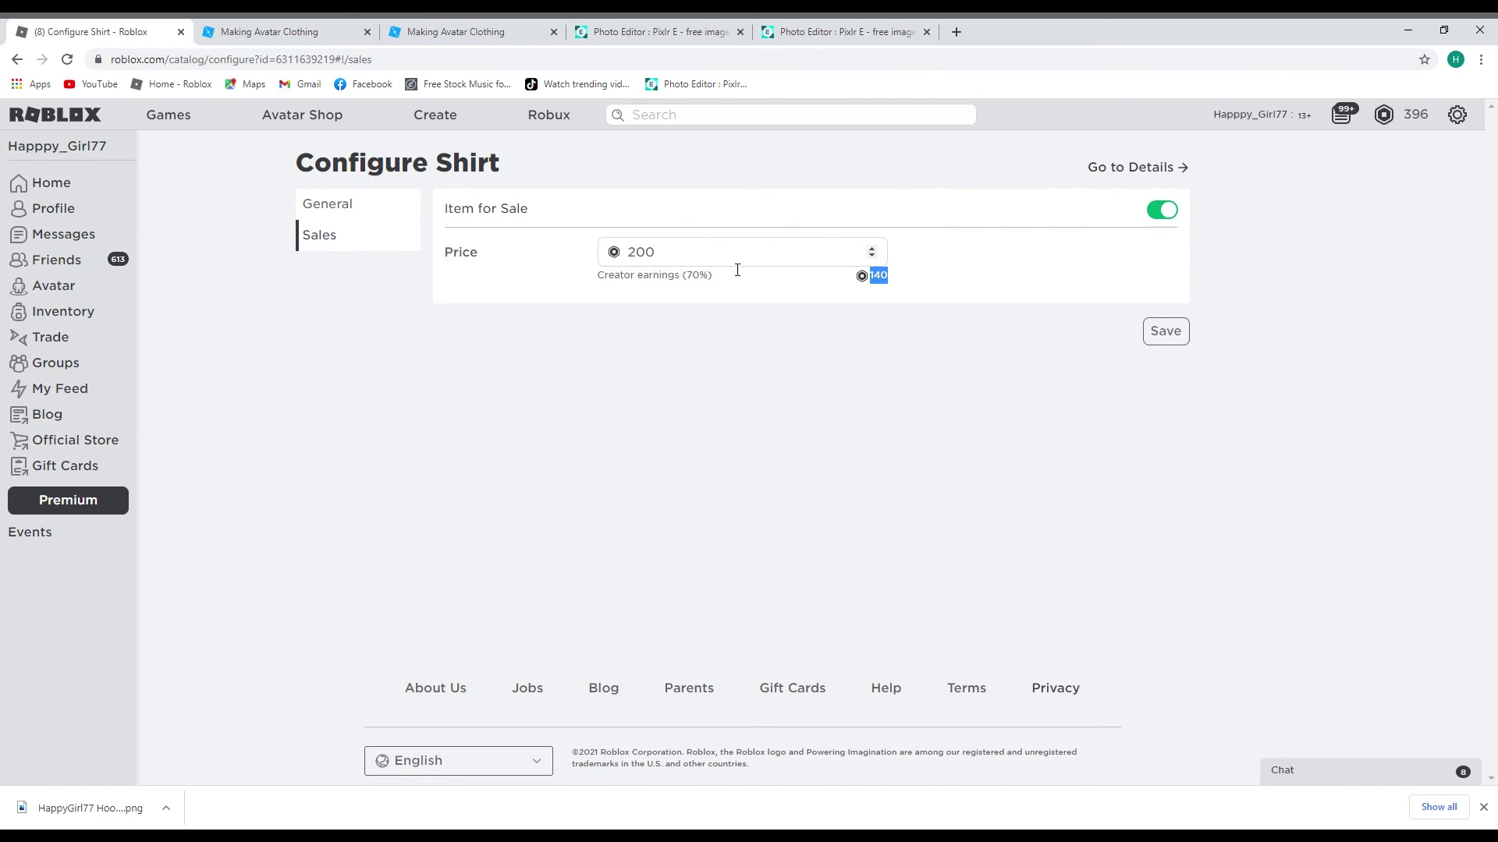
- Set the shirt's price to 5 Robux and save the sales settings
left_click_drag(665, 257, 636, 260)
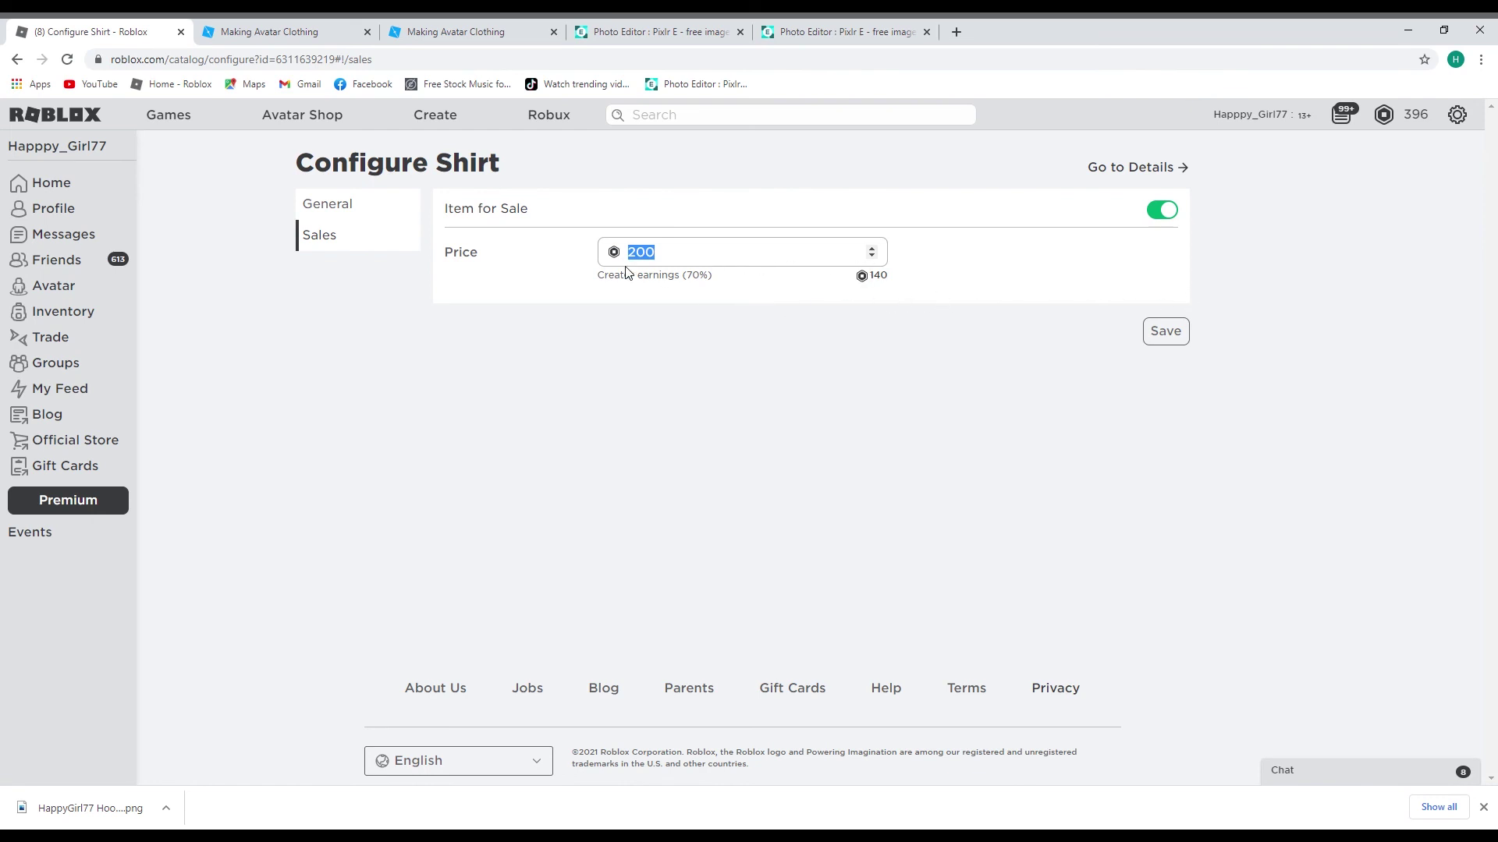
left_click_drag(652, 256, 656, 267)
type("5")
left_click(1167, 339)
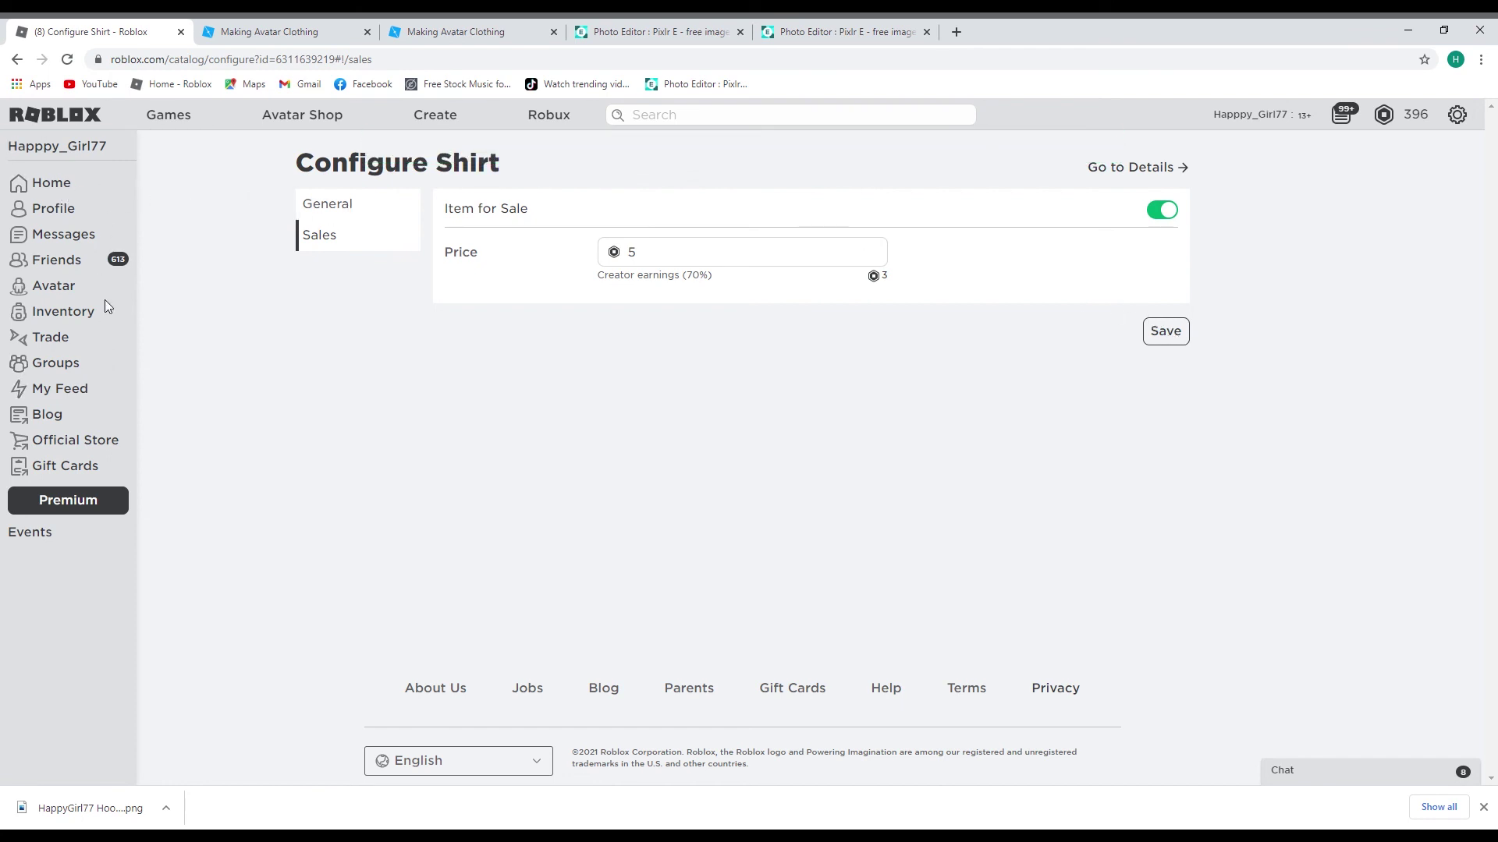
- Check the group's store and reopen the configuration page of "HappyGirl77 Hoodie blue" from the group item management
key("F5")
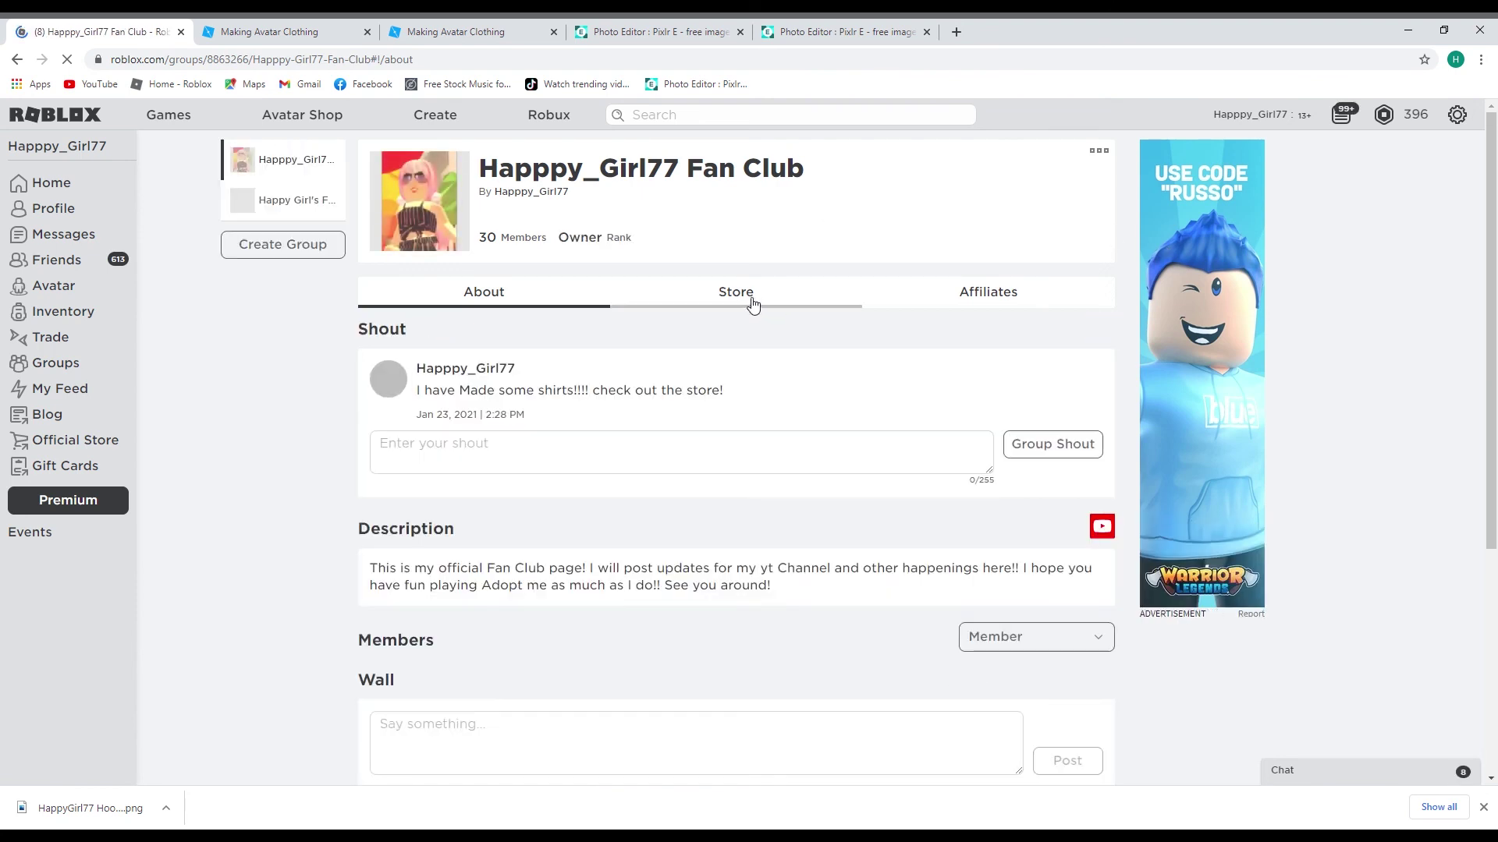
left_click(738, 296)
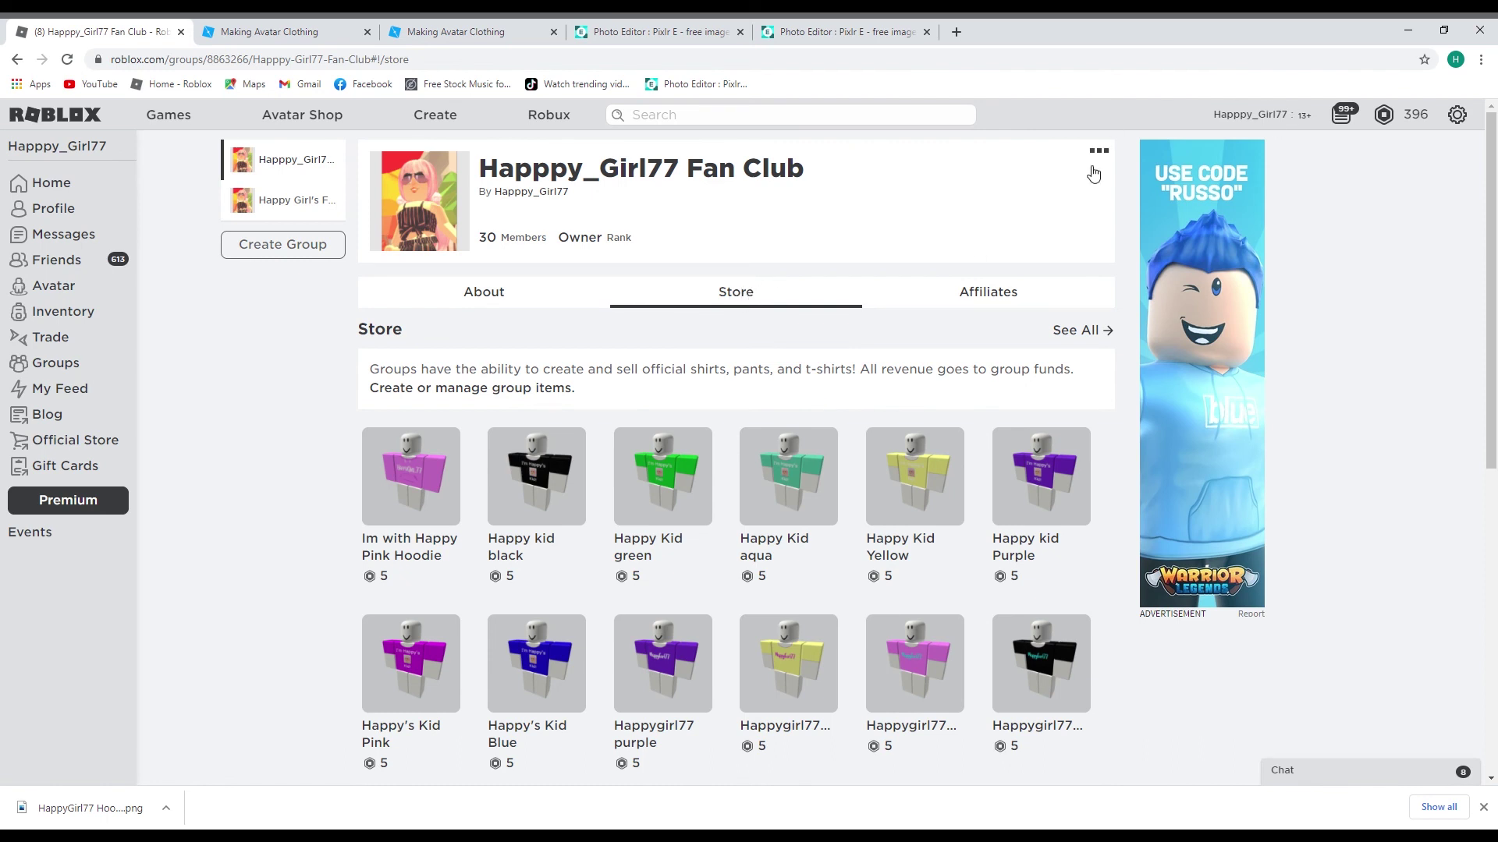
left_click(489, 388)
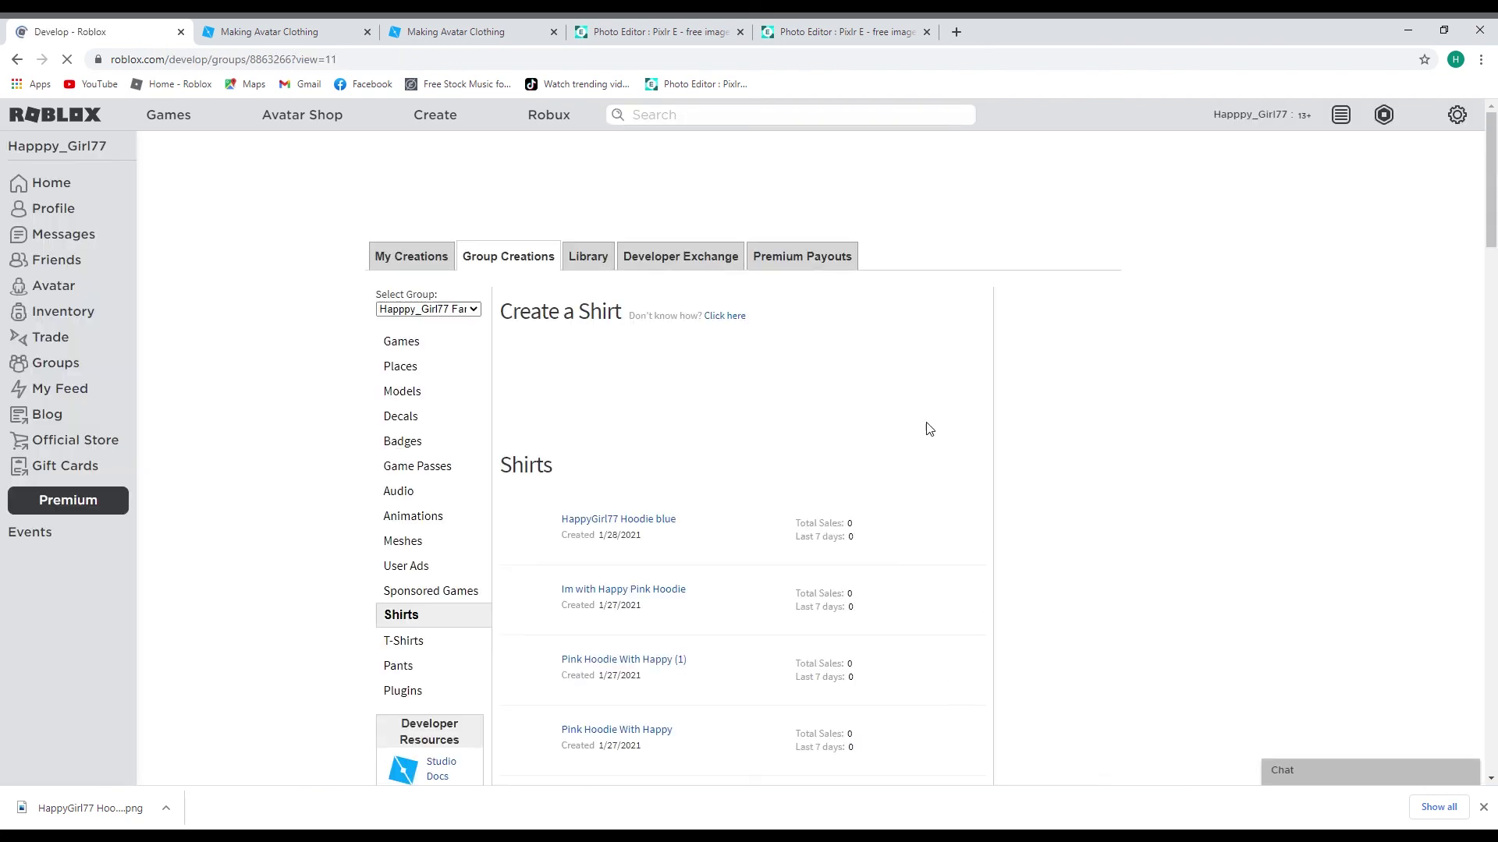
left_click(965, 530)
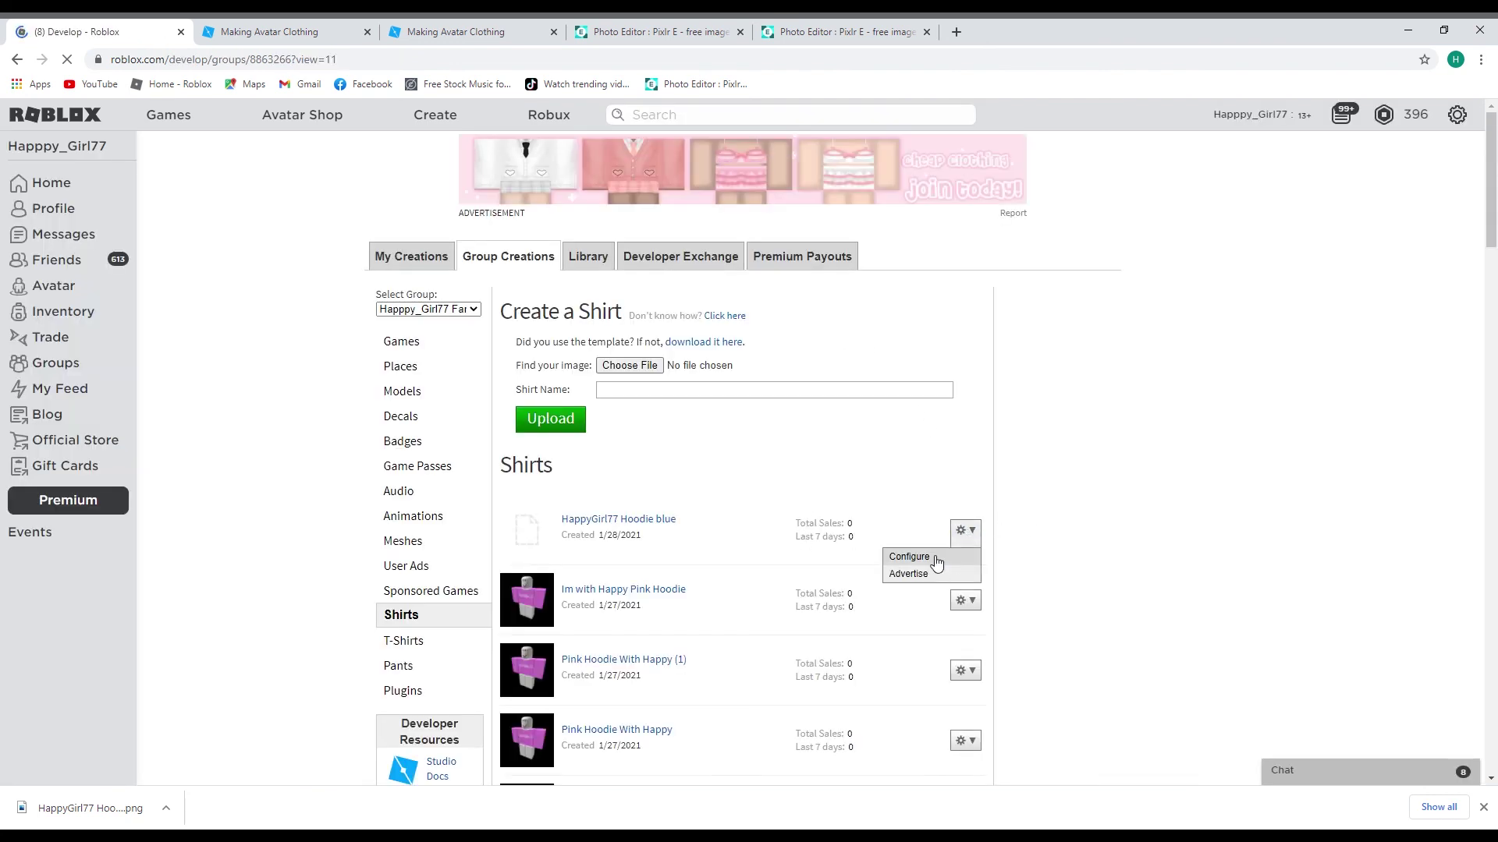
left_click(935, 558)
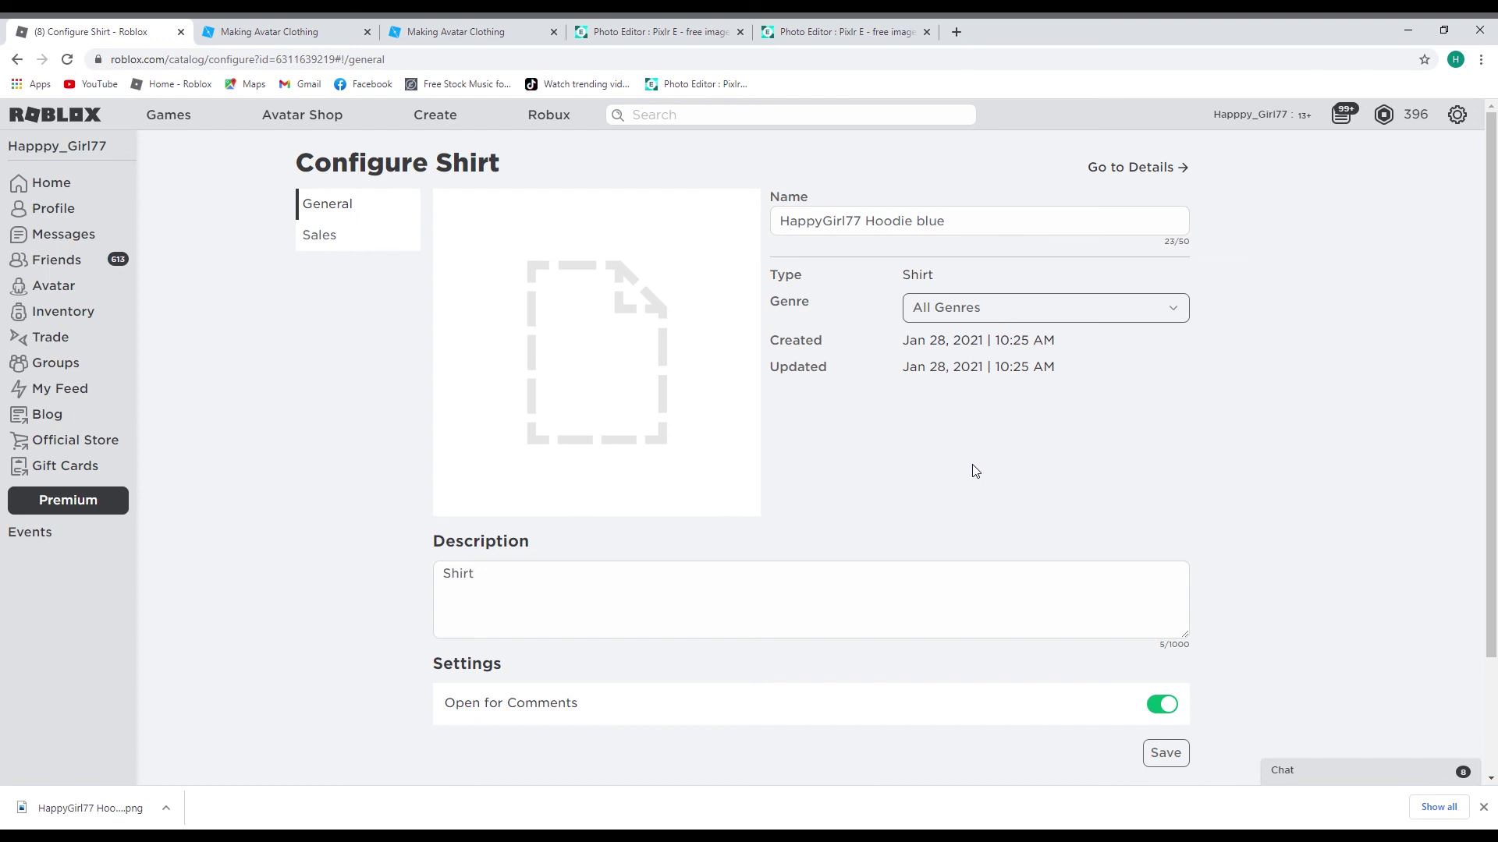
- Take the shirt off sale in its sales settings and save the change
left_click(319, 237)
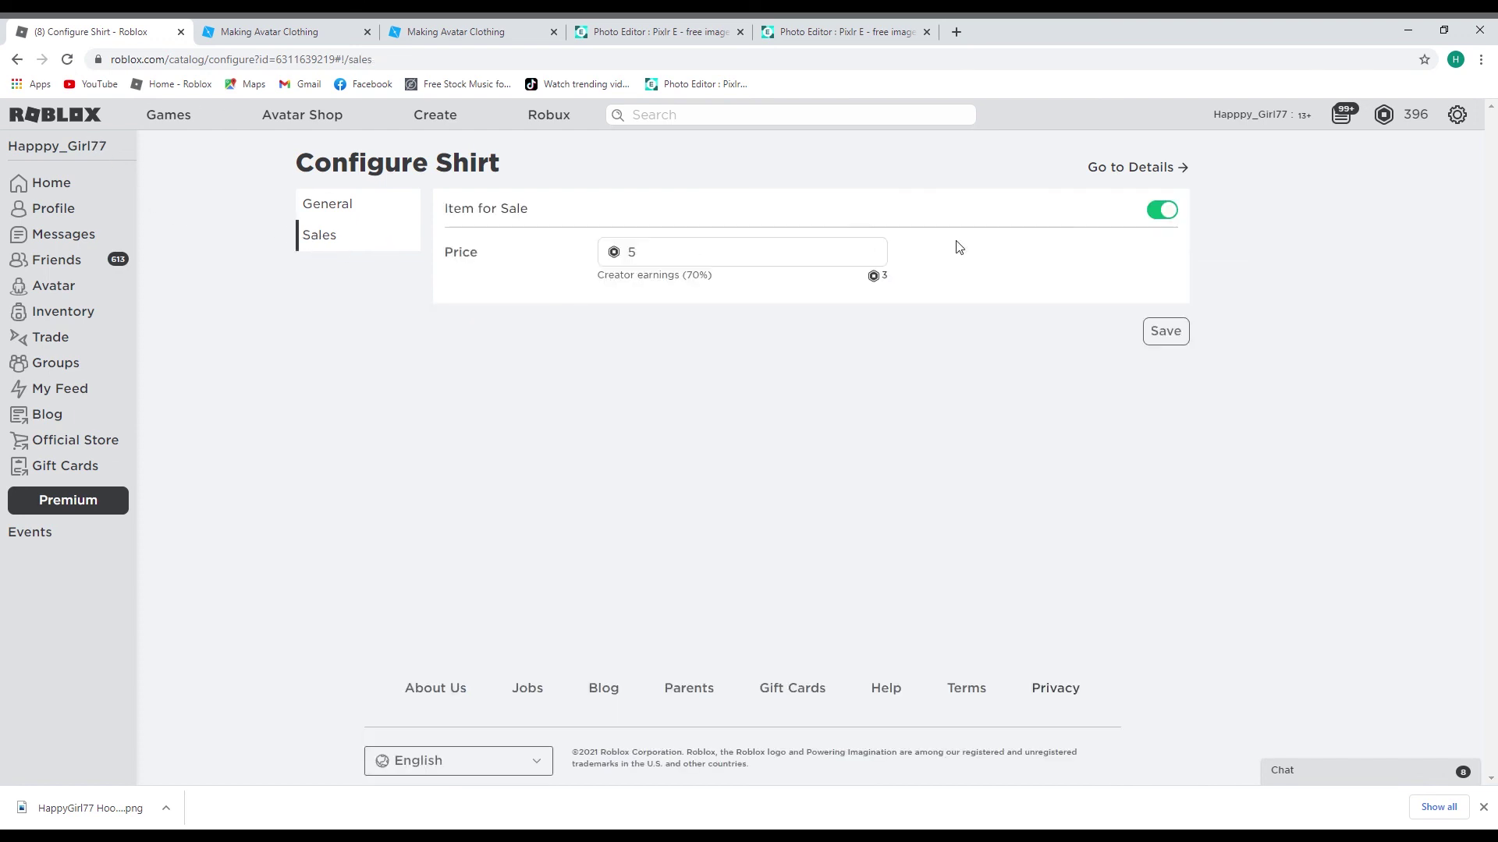
left_click(1162, 211)
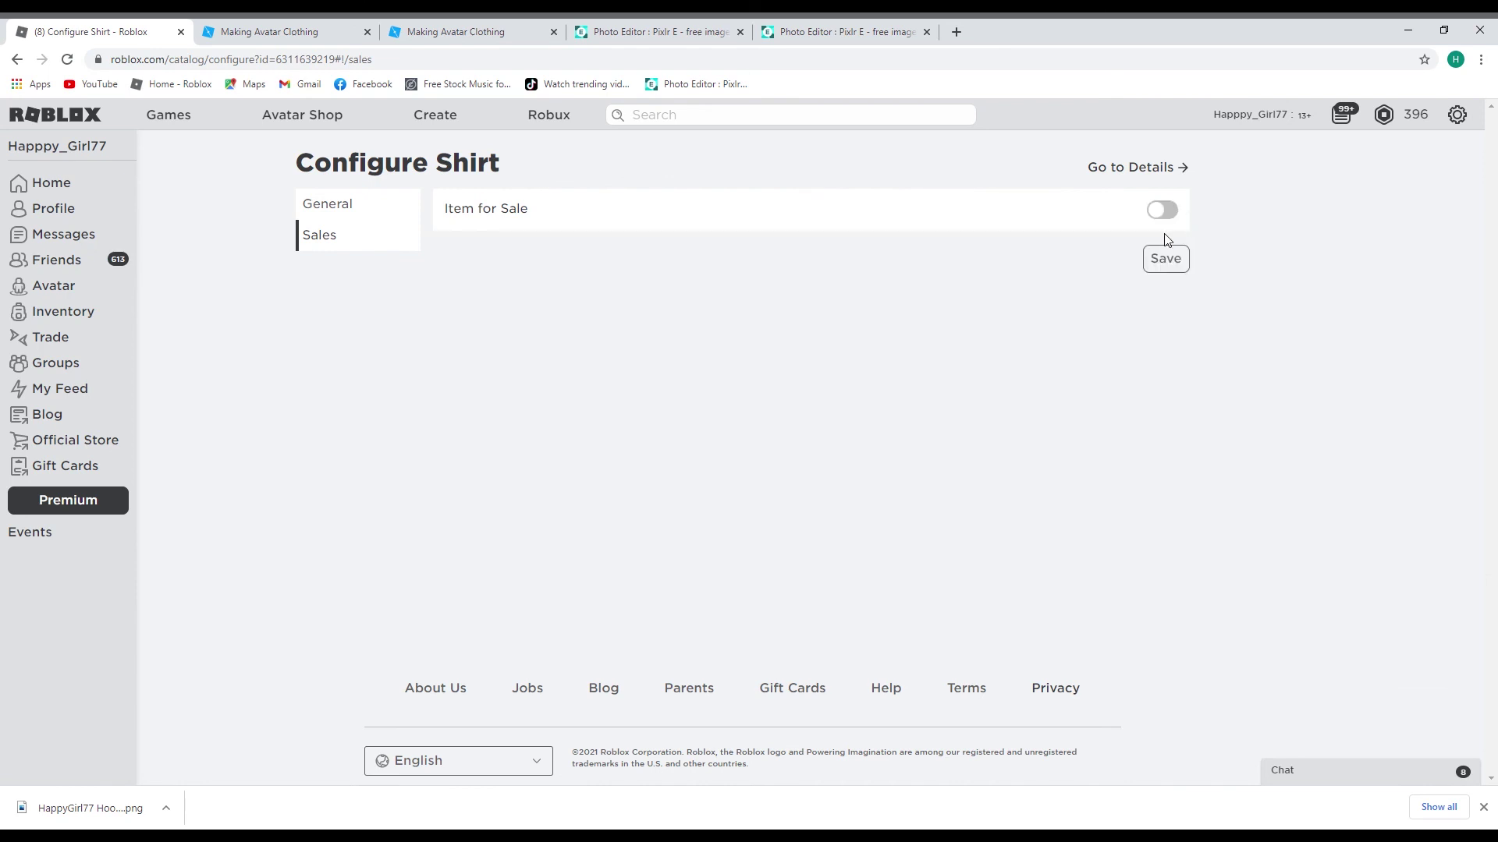
left_click(1164, 261)
- Revisit the group's store, open the group configuration and examine the pending Robux in the revenue summary
left_click(45, 361)
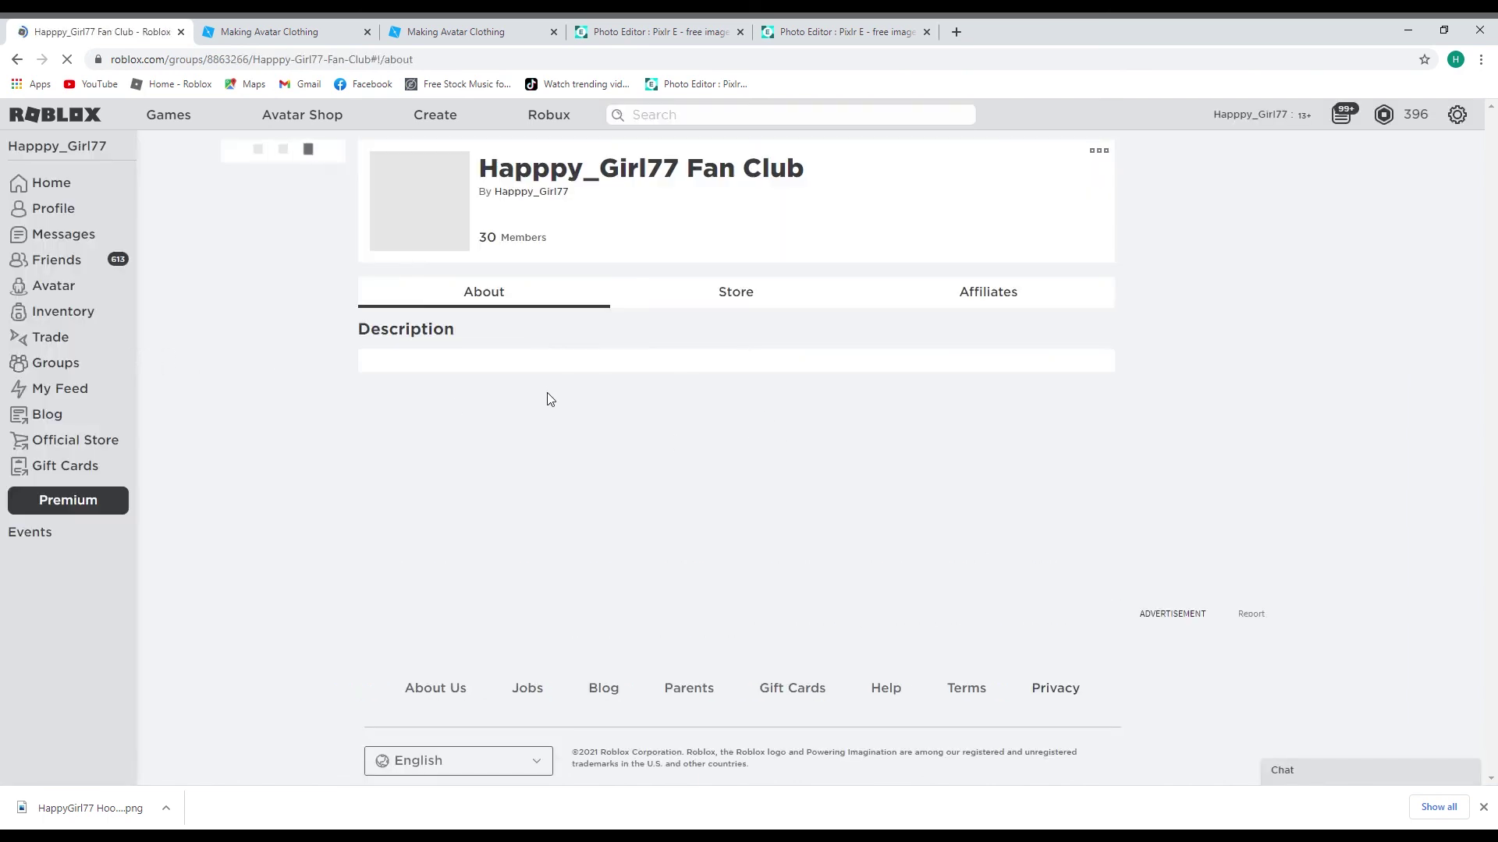
left_click(737, 300)
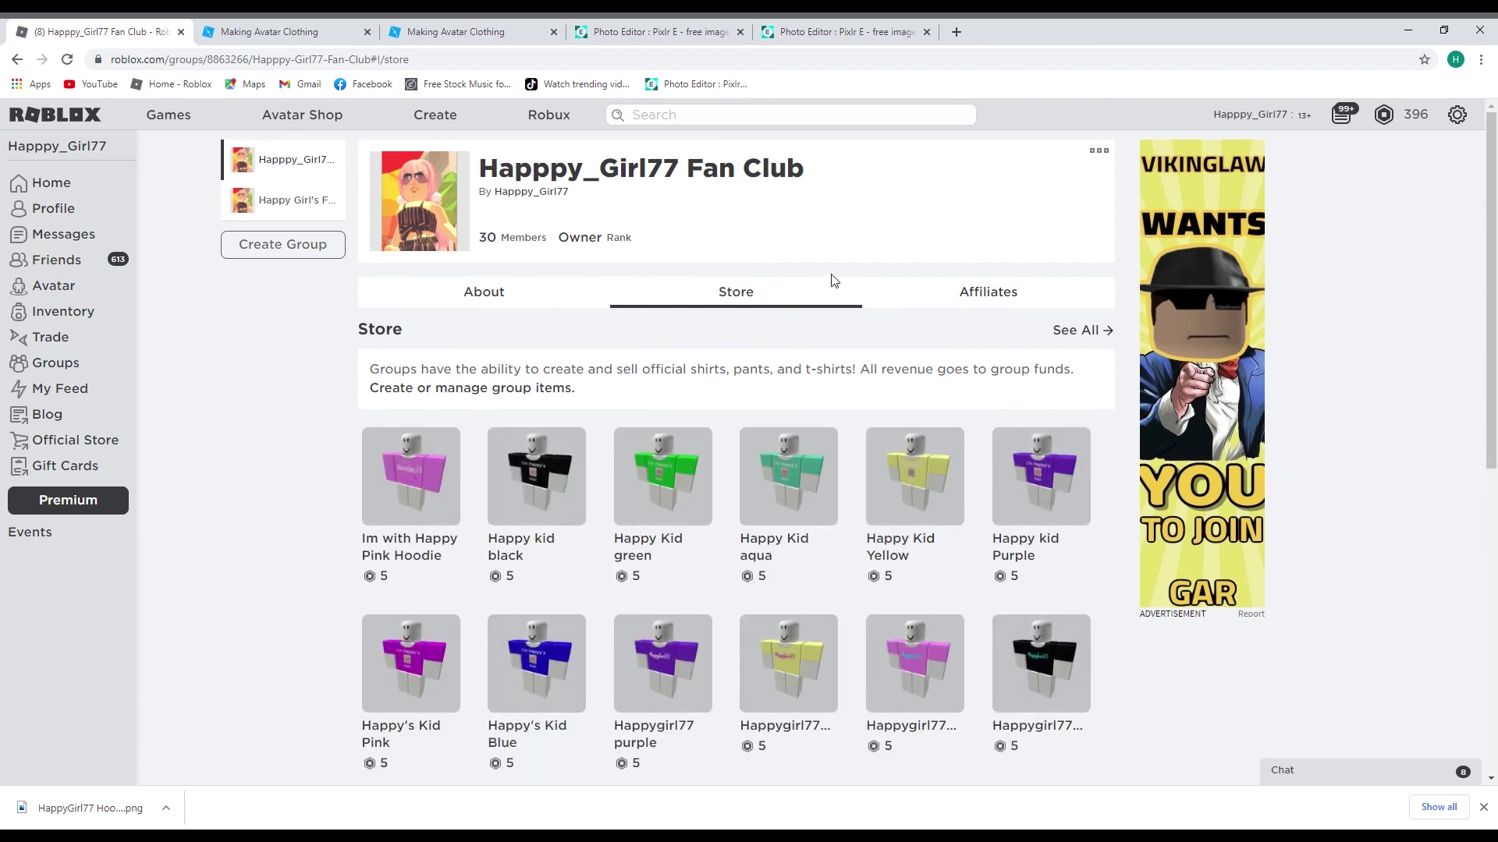
left_click(1099, 151)
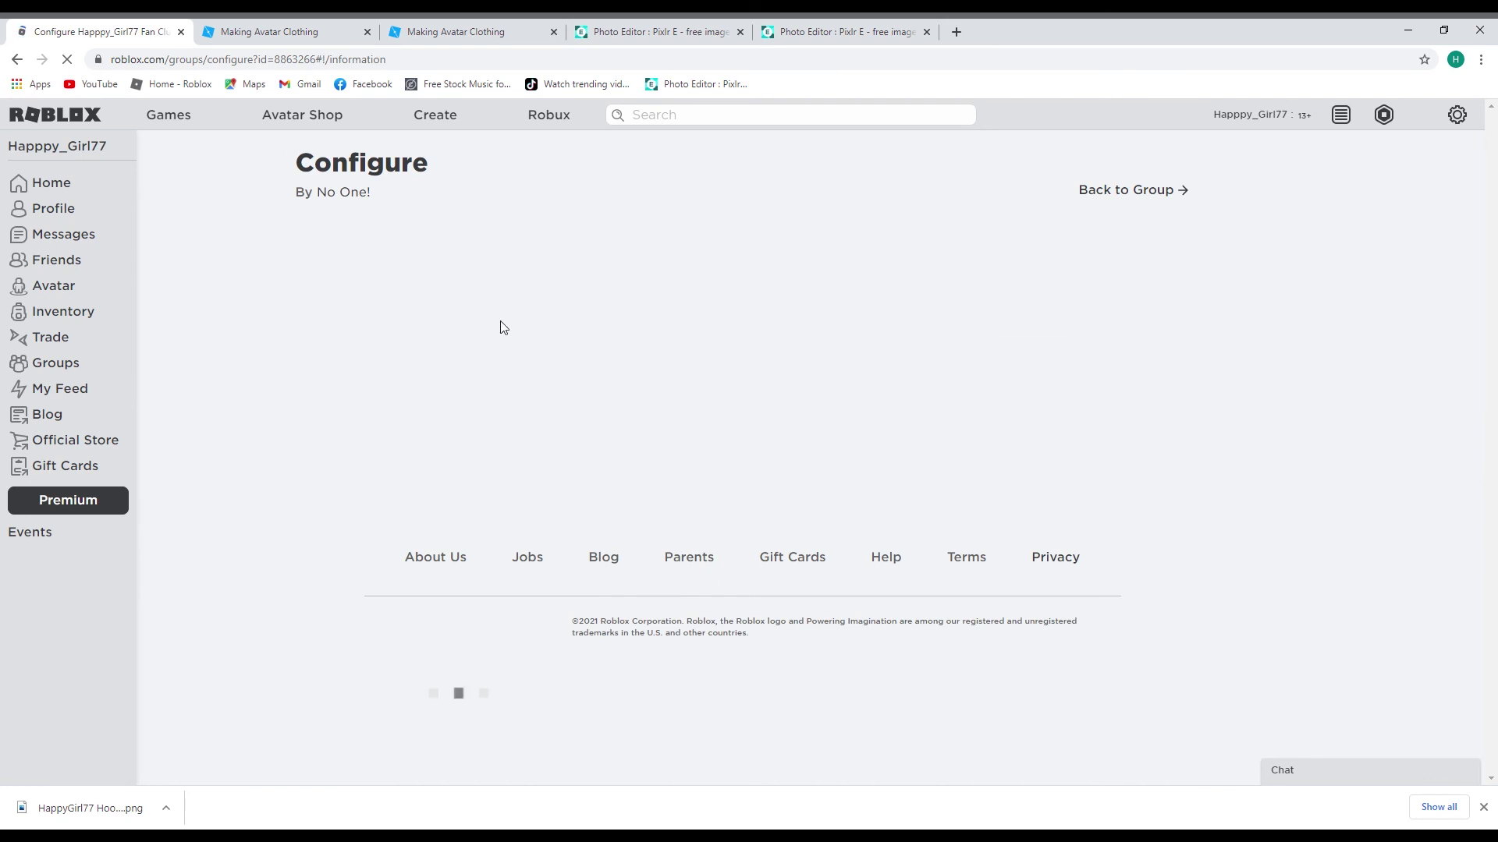
mouse_move(333, 339)
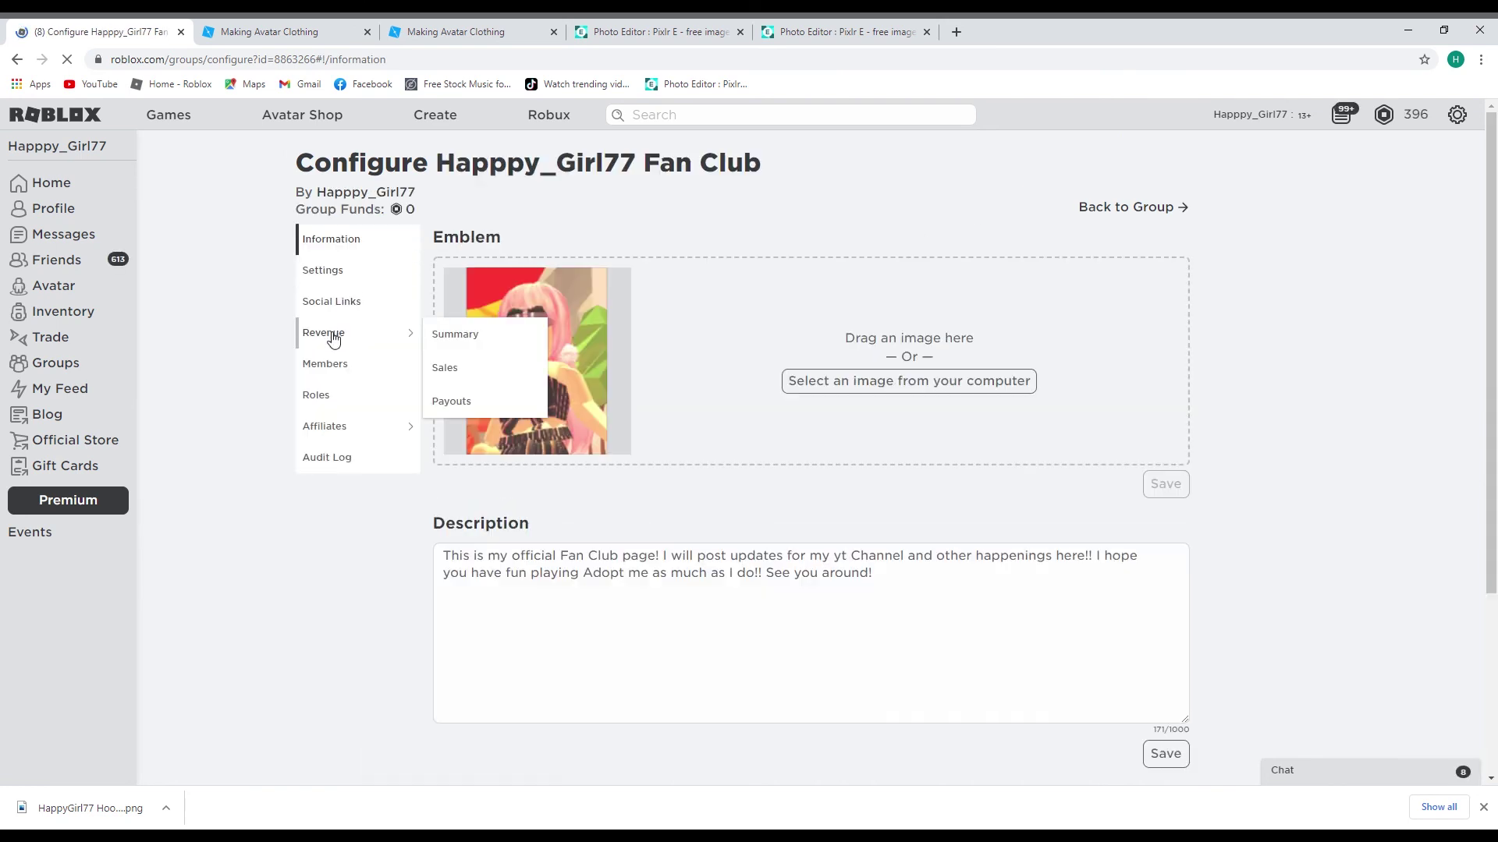
left_click(476, 342)
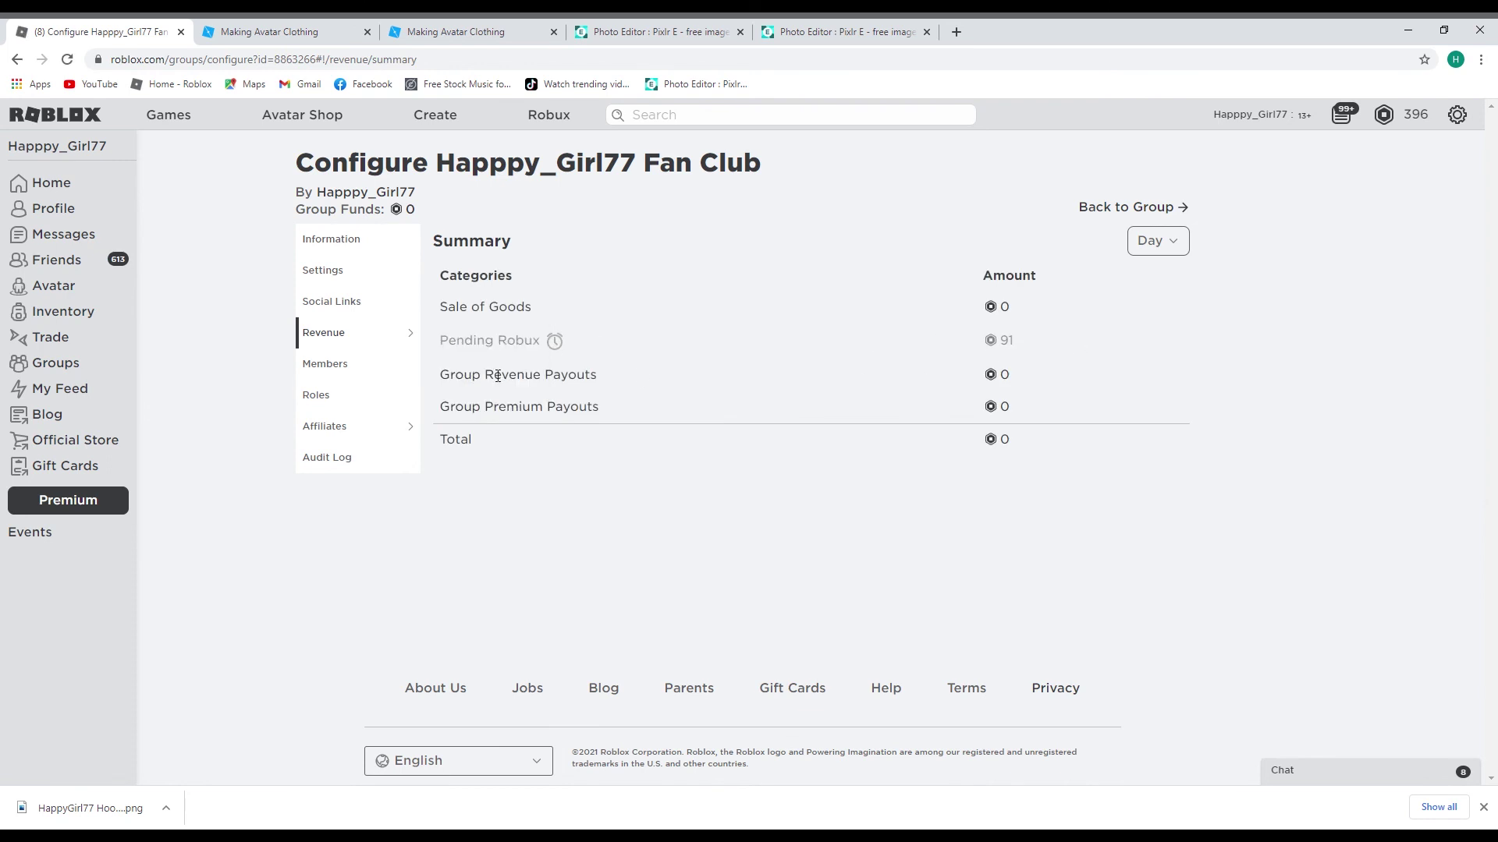
double_click(1009, 346)
- View the group's recurring and one-time payout pages in the revenue section
mouse_move(343, 333)
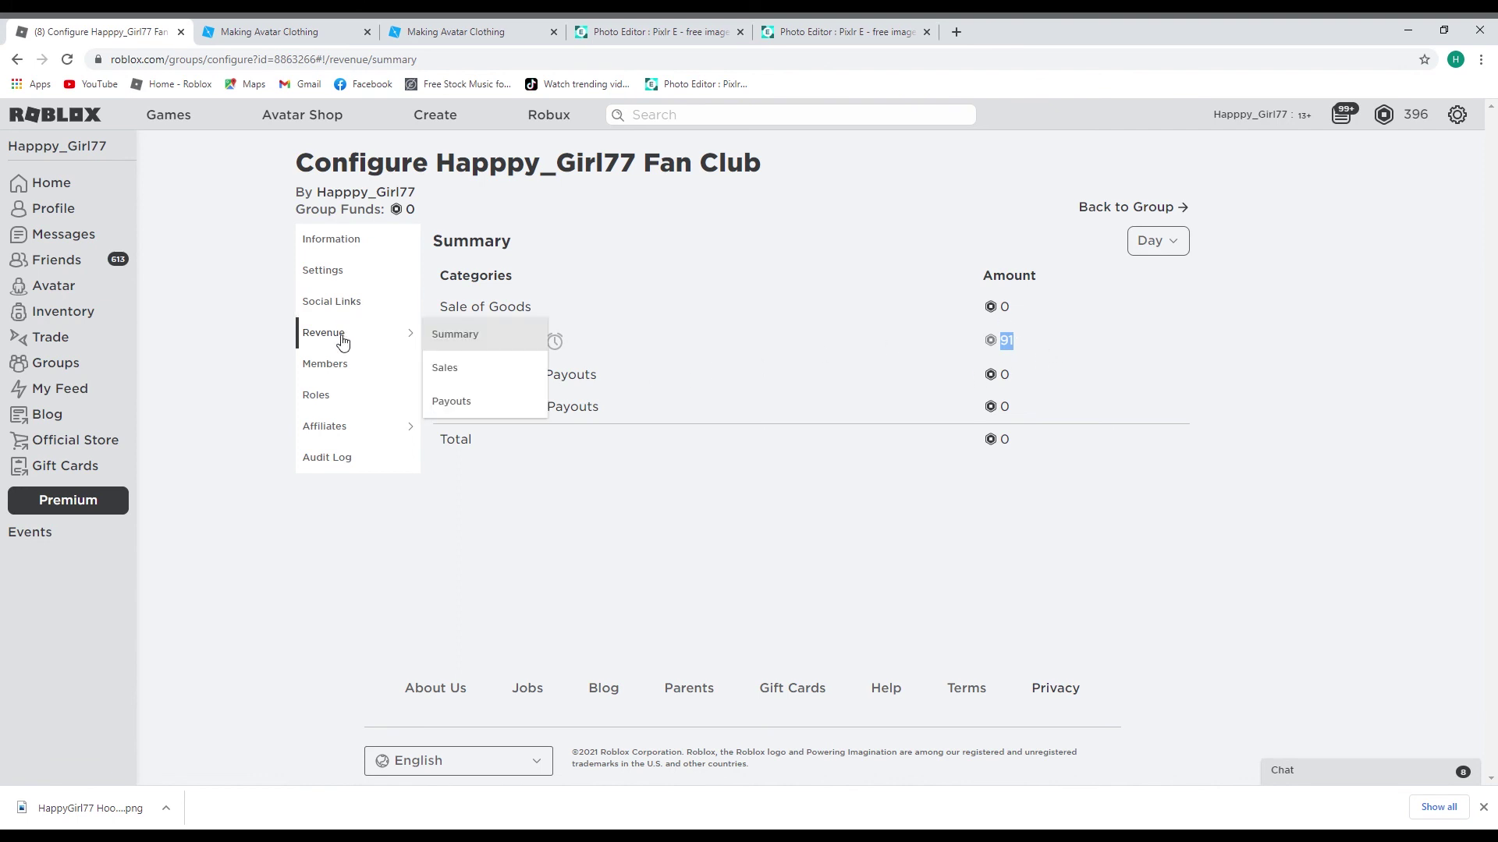
left_click(478, 409)
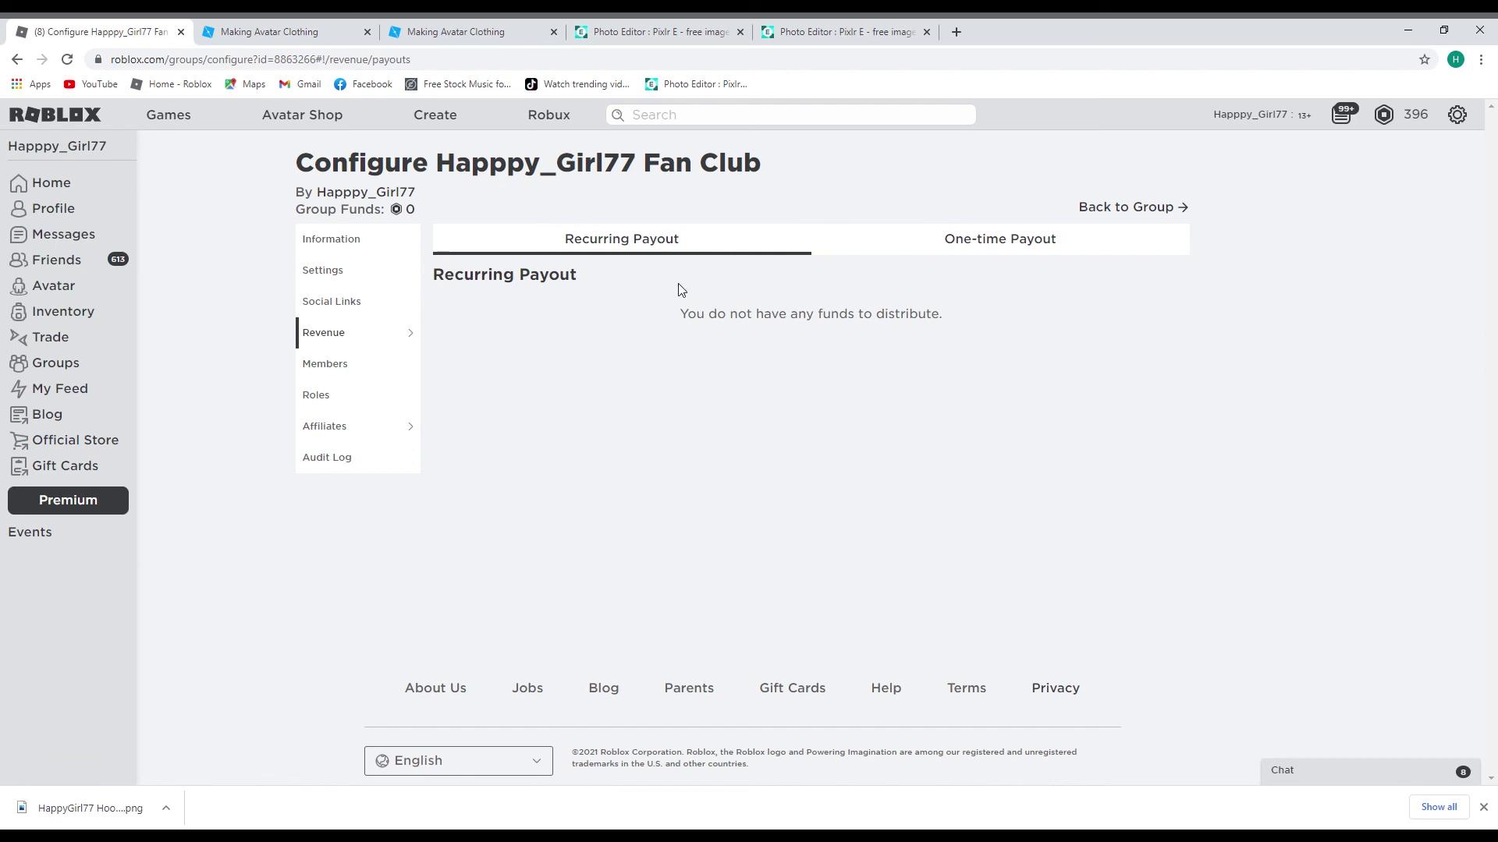
left_click(1005, 244)
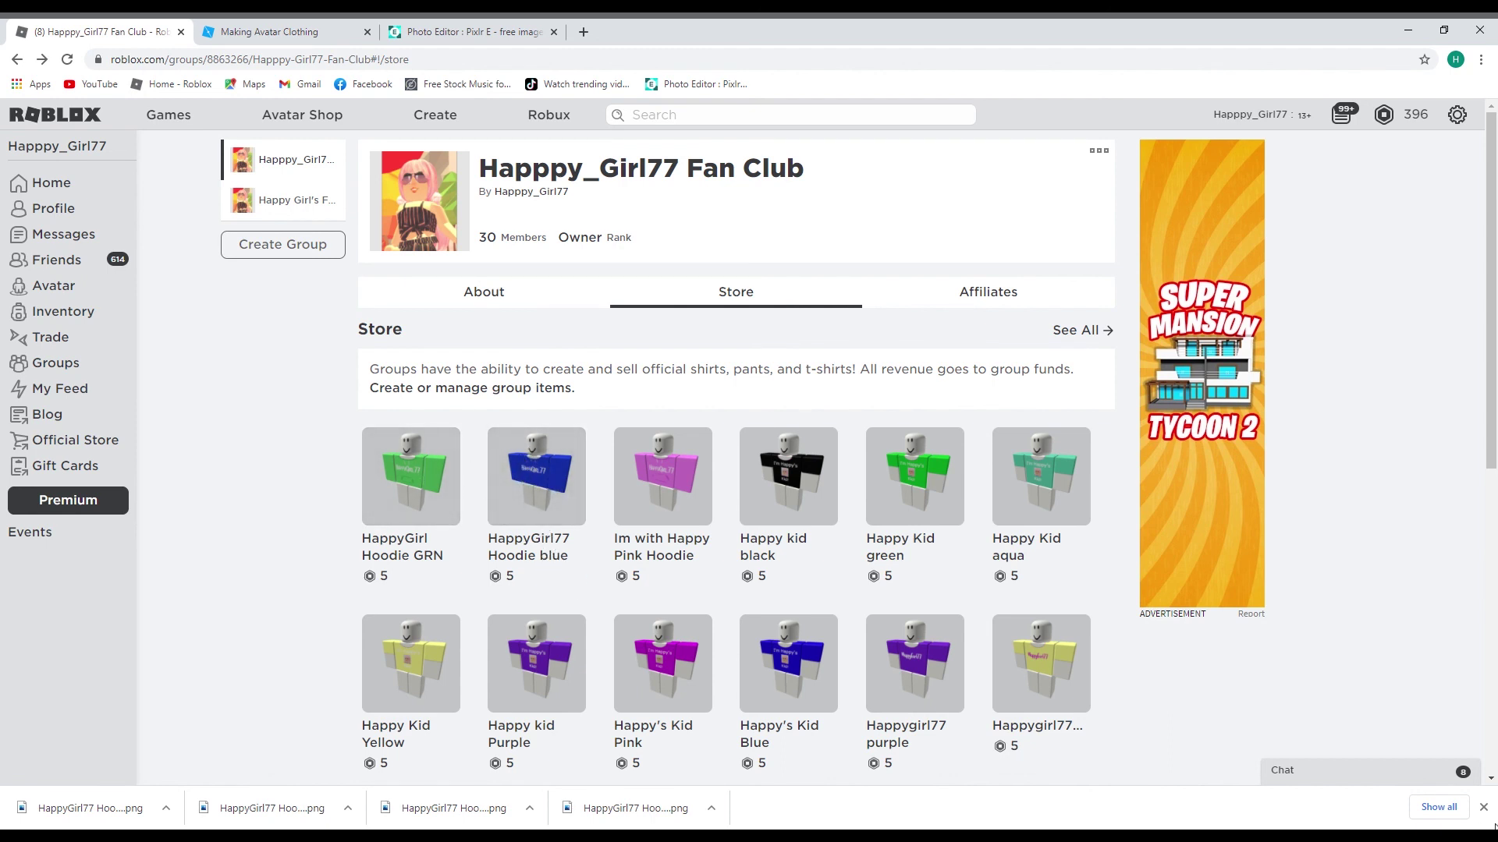
- Open the "HappyGirl77 Hoodie blue" item from the group's store and try it on in the preview
left_click(544, 550)
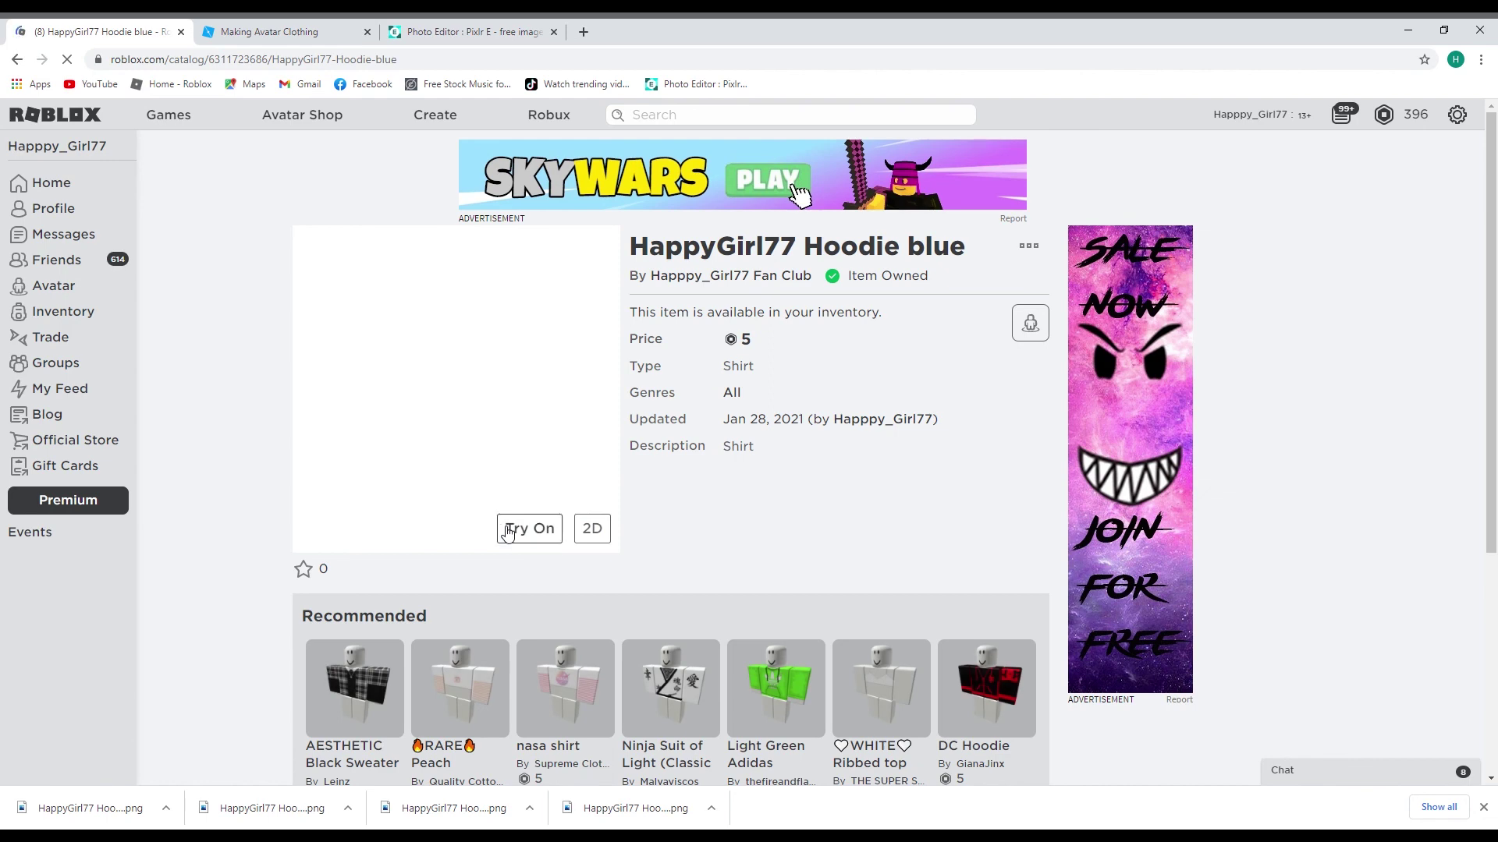
left_click(552, 532)
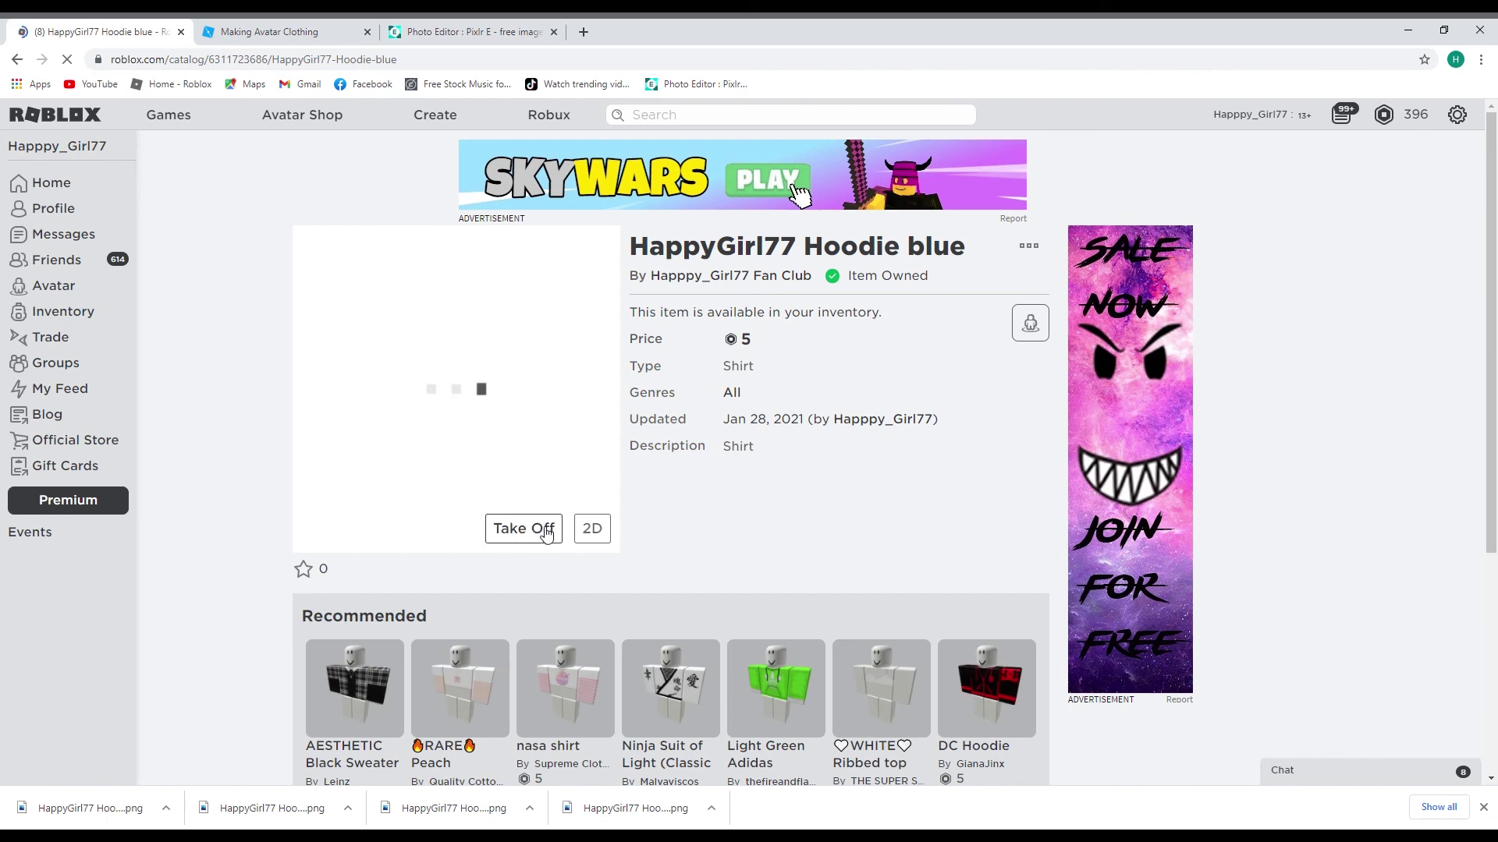